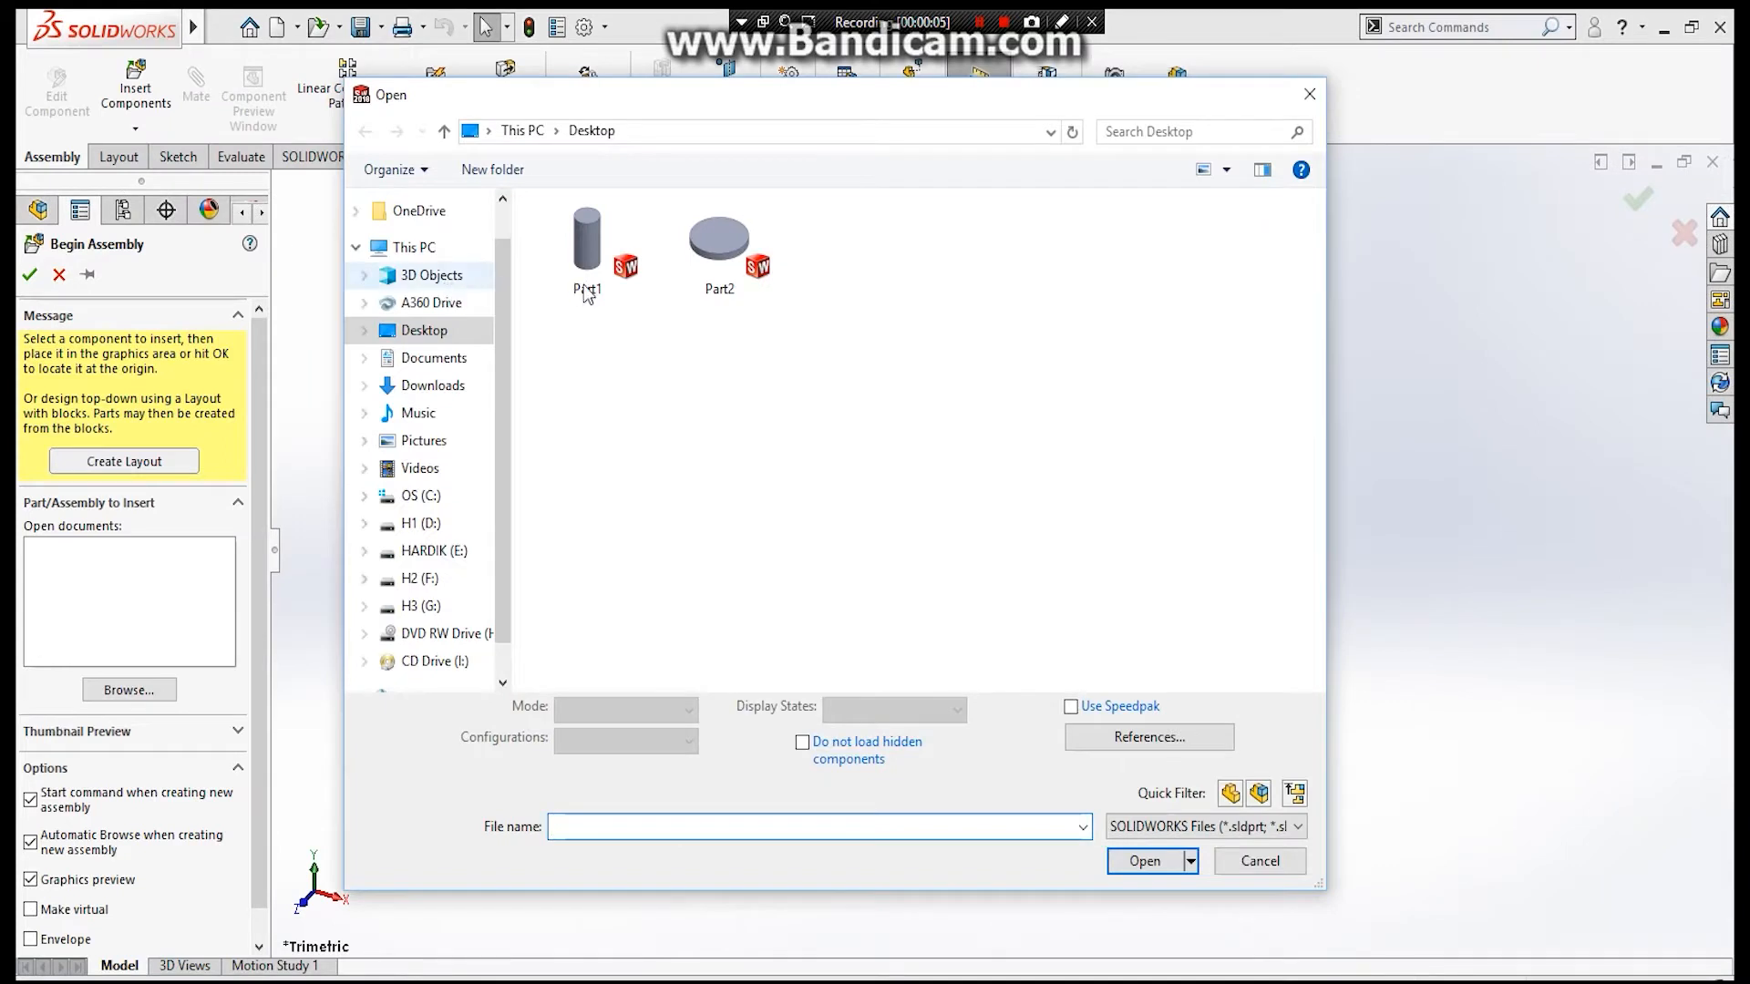
Insert Part1 as the assembly's first component and float it so it can be mated.
{"action": "left_click", "coordinate": [587, 246]}
{"action": "left_click", "coordinate": [1130, 850]}
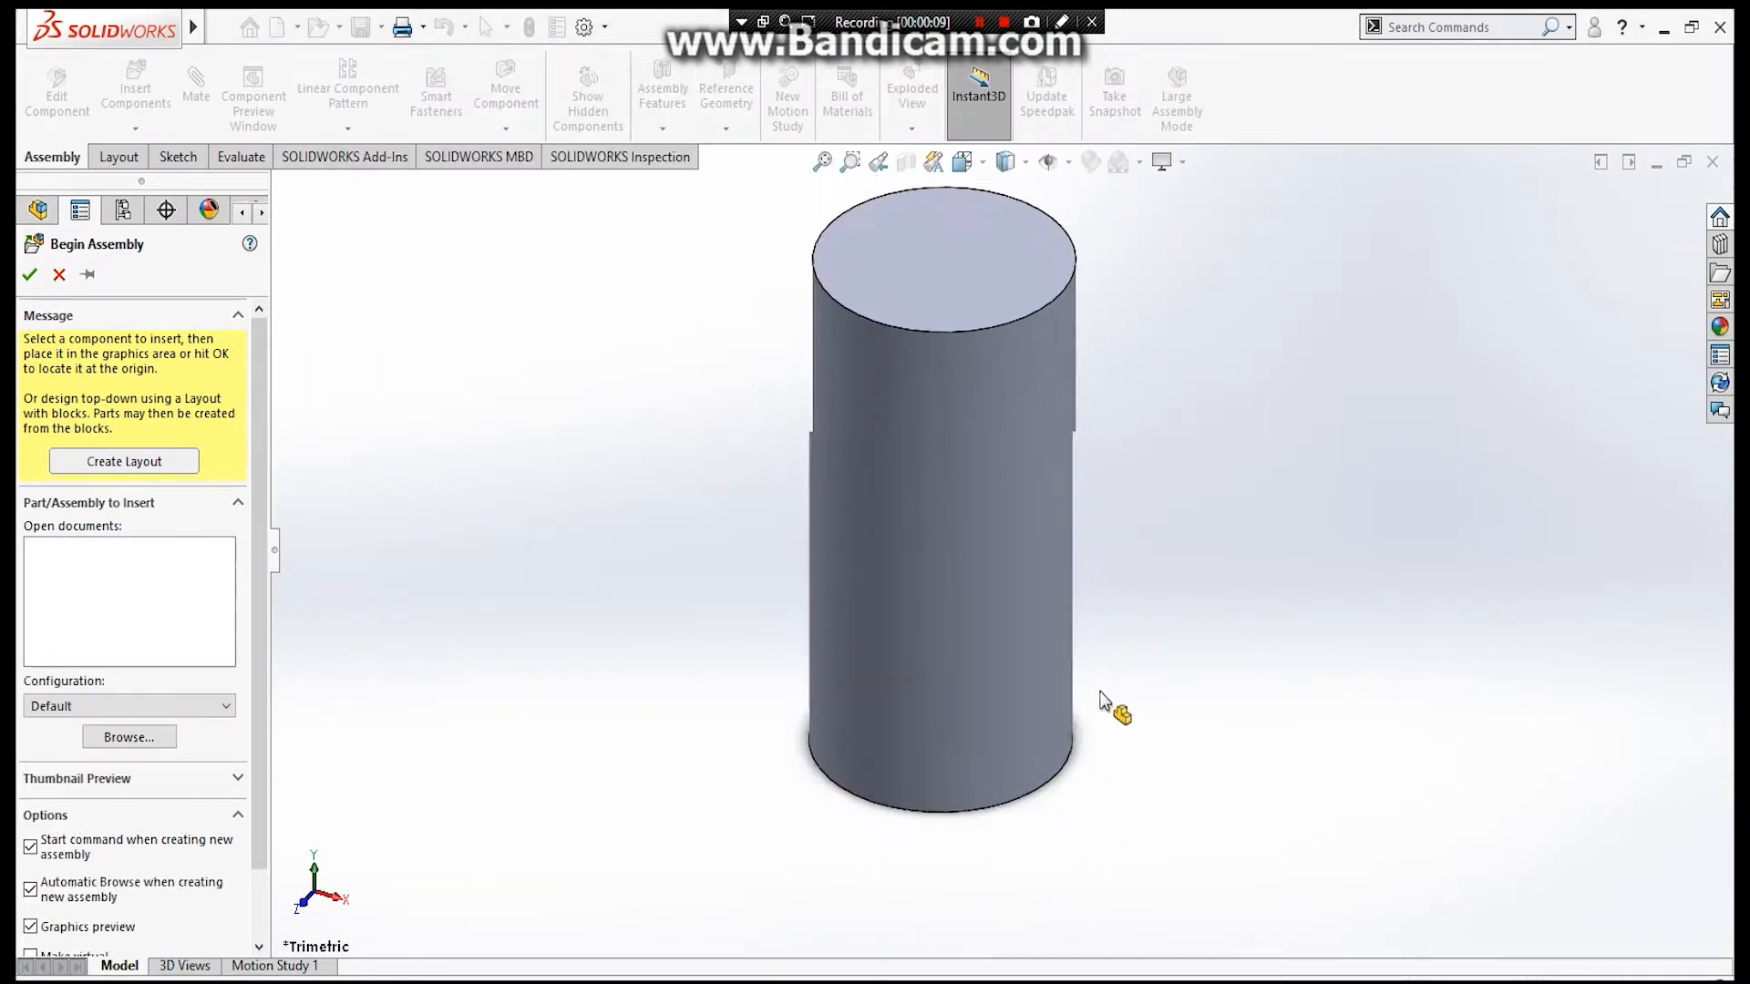
{"action": "middle_click_drag", "start_coordinate": [1253, 602], "coordinate": [638, 629]}
{"action": "right_click", "coordinate": [100, 470]}
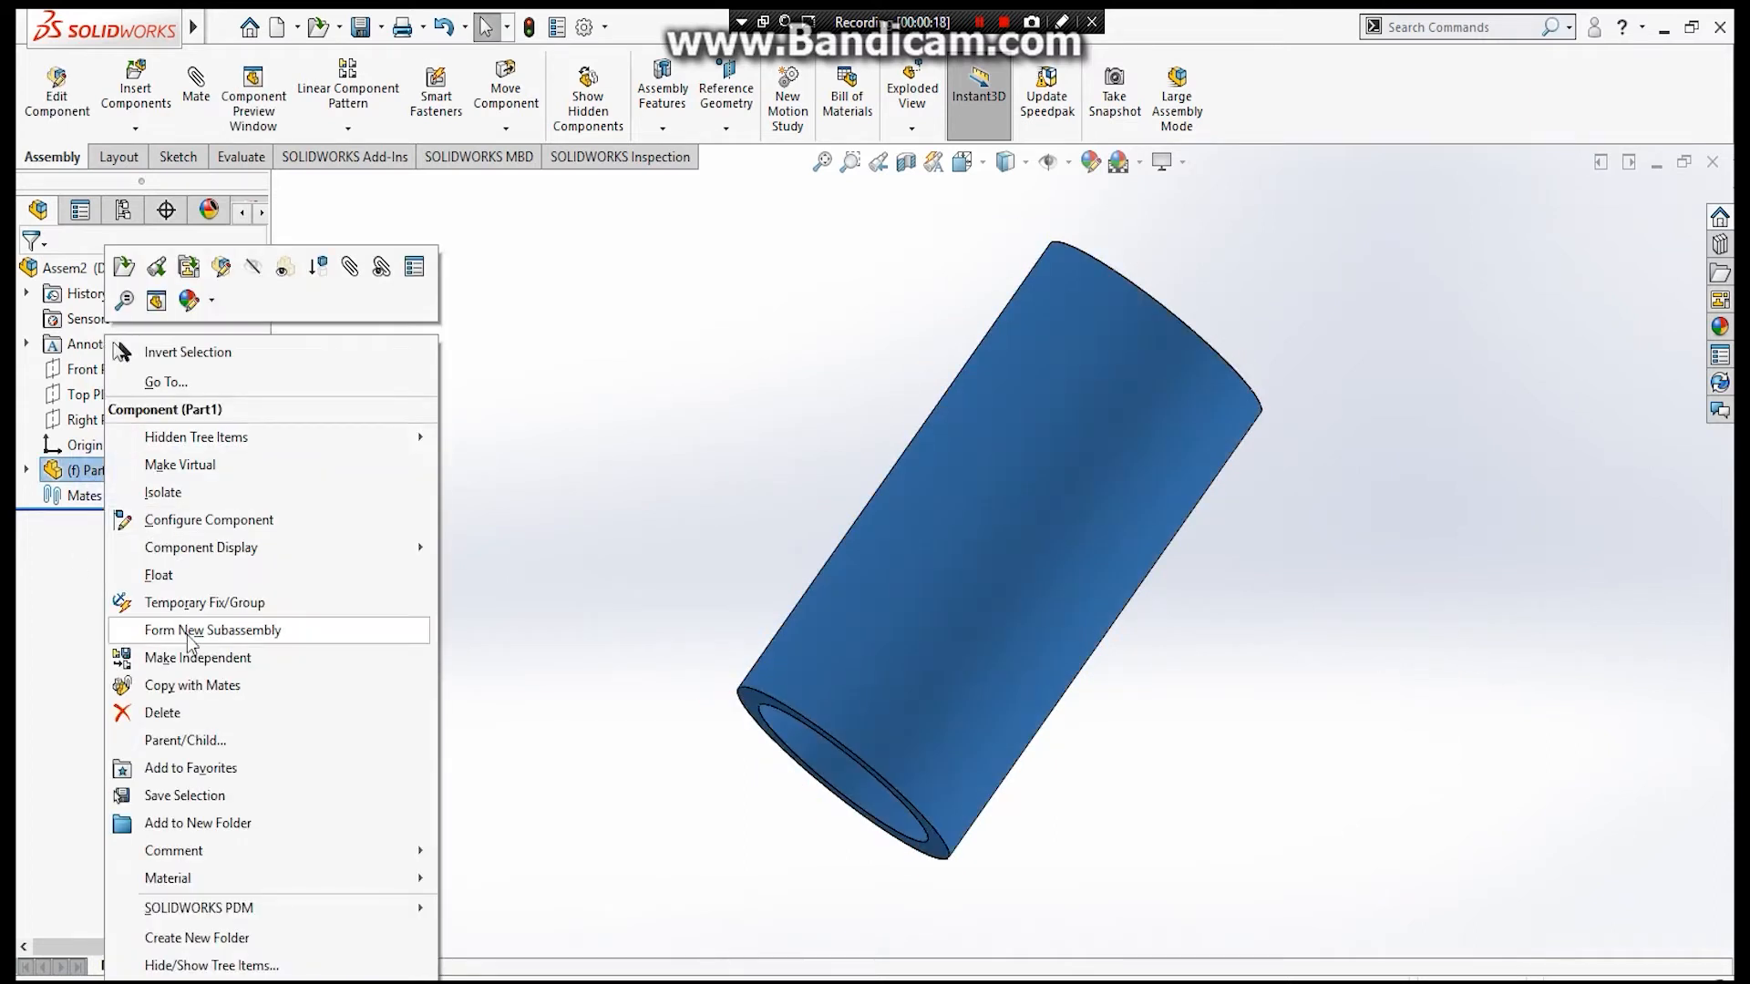
{"action": "left_click", "coordinate": [169, 574]}
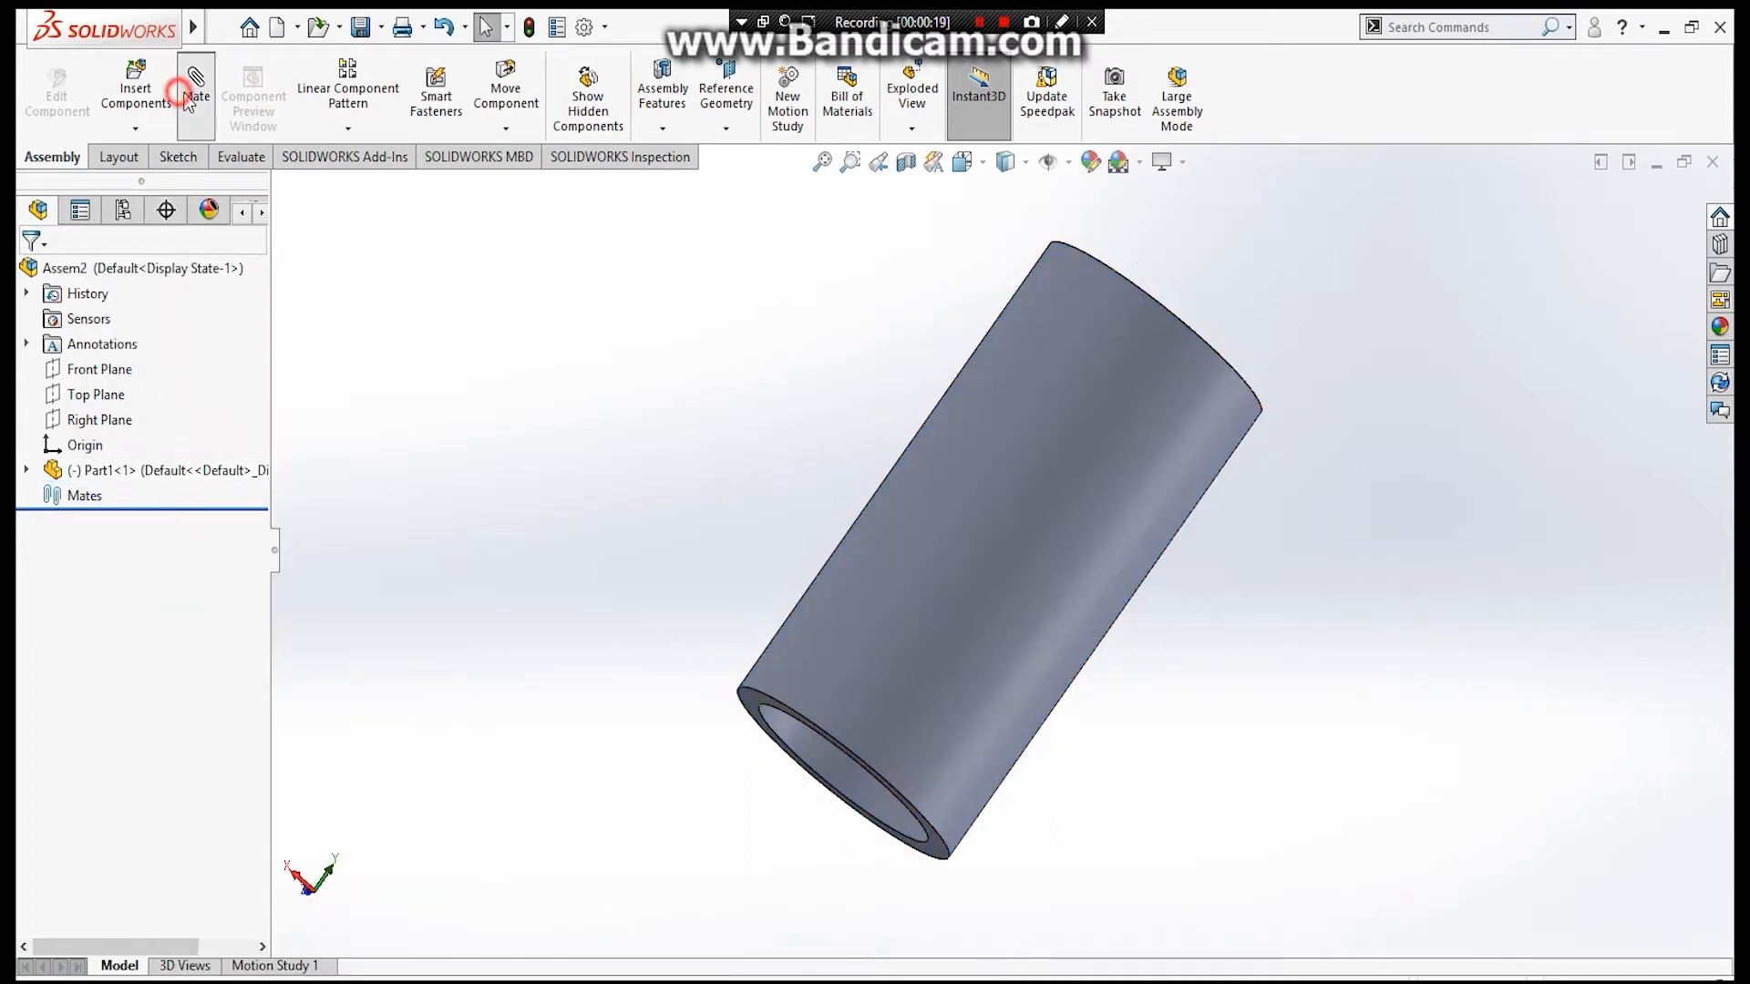
Add a coincident mate between the assembly's Front Plane and Part1's Front Plane.
{"action": "left_click", "coordinate": [196, 86]}
{"action": "left_click", "coordinate": [370, 293]}
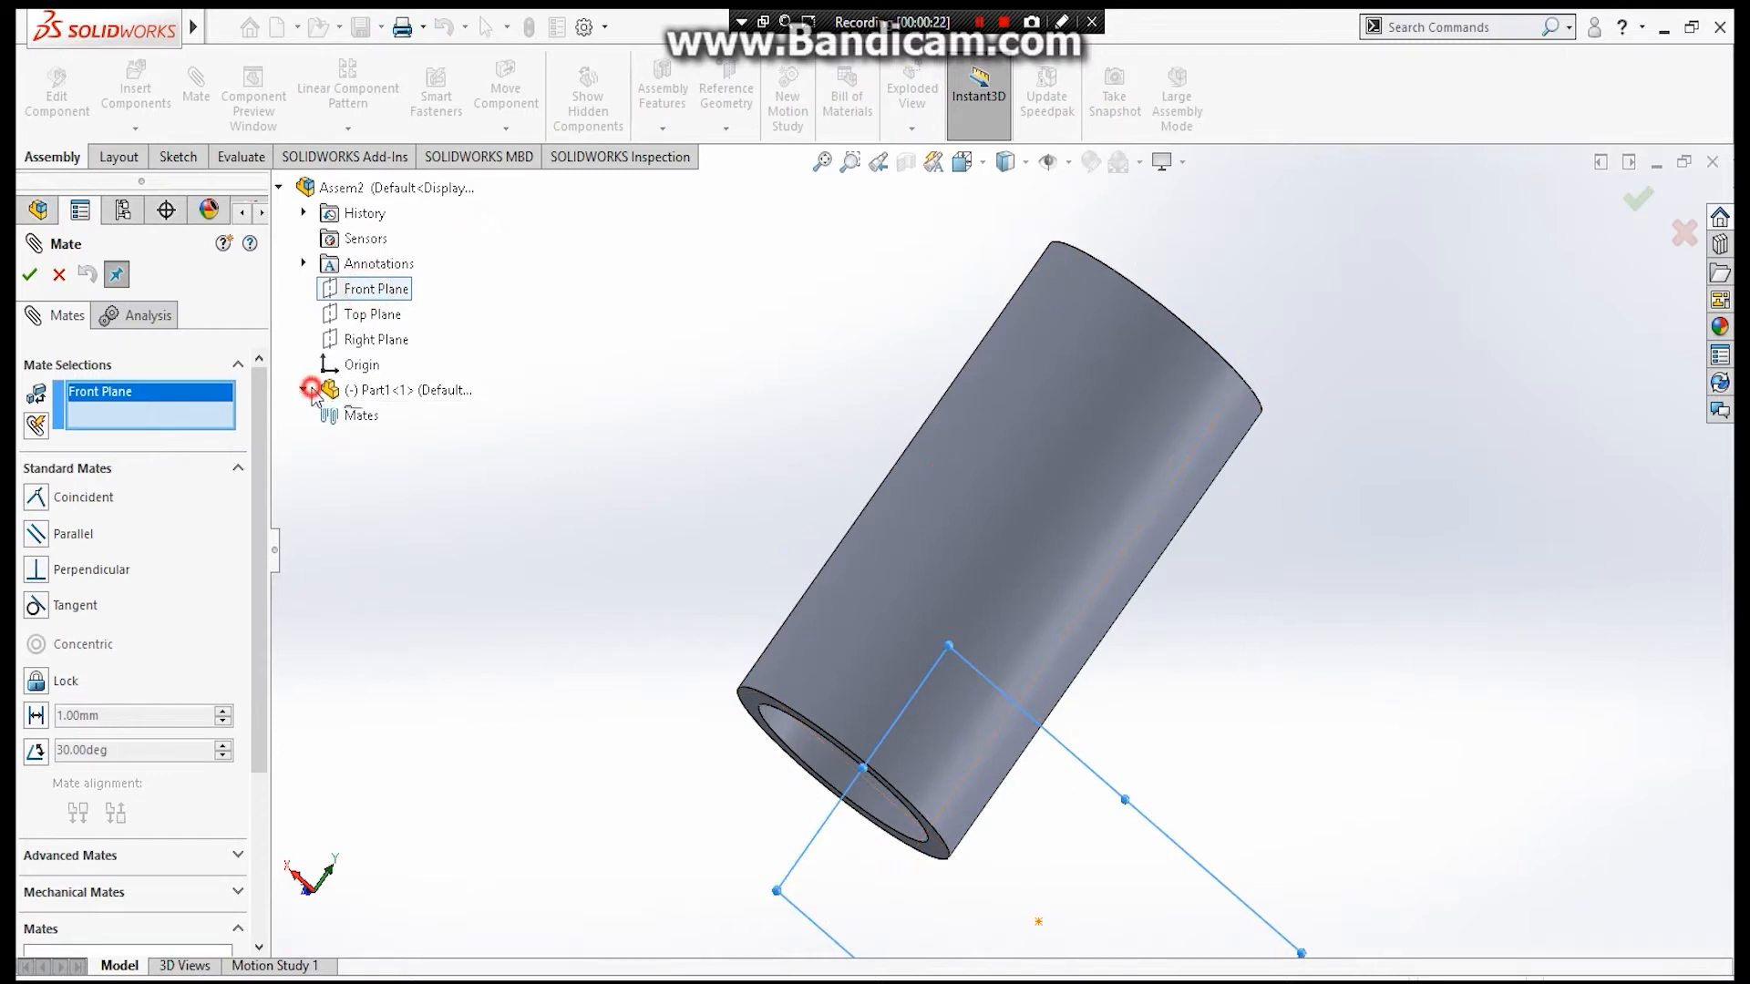
{"action": "left_click", "coordinate": [304, 390]}
{"action": "left_click", "coordinate": [404, 518]}
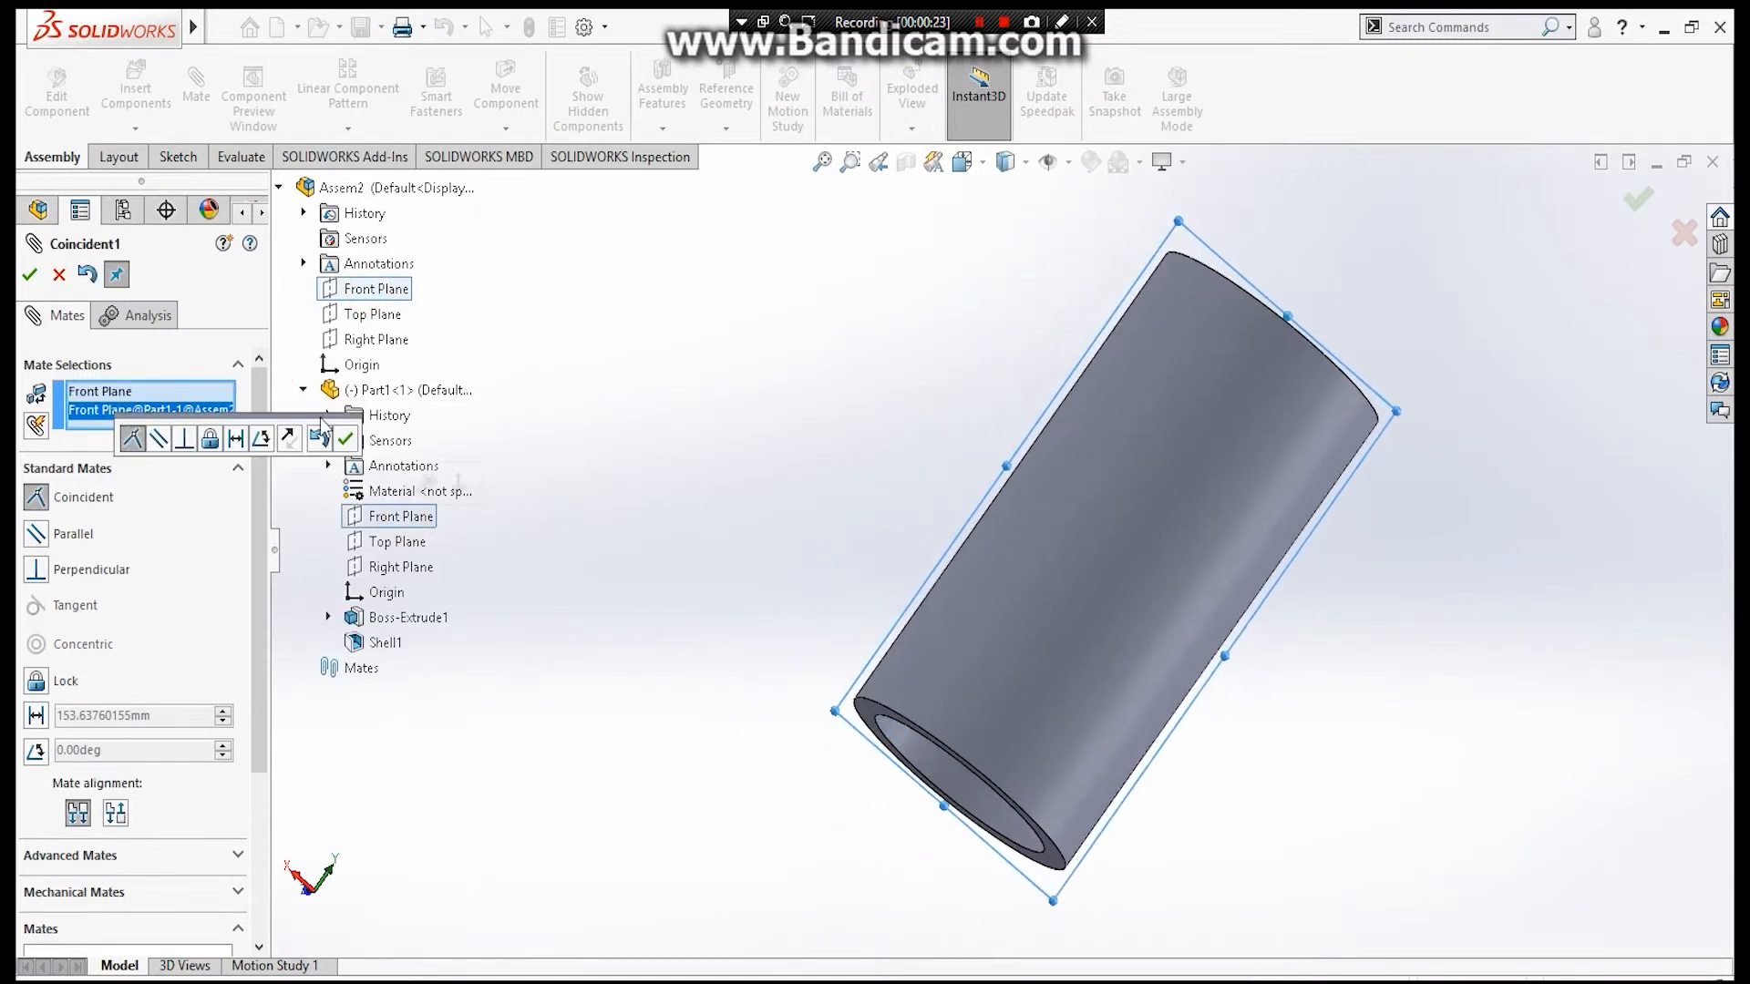
{"action": "left_click", "coordinate": [349, 442]}
Mate Part1's Top Plane and Right Plane coincident with the assembly's matching planes and finish mating.
{"action": "left_click", "coordinate": [378, 313]}
{"action": "left_click", "coordinate": [403, 543]}
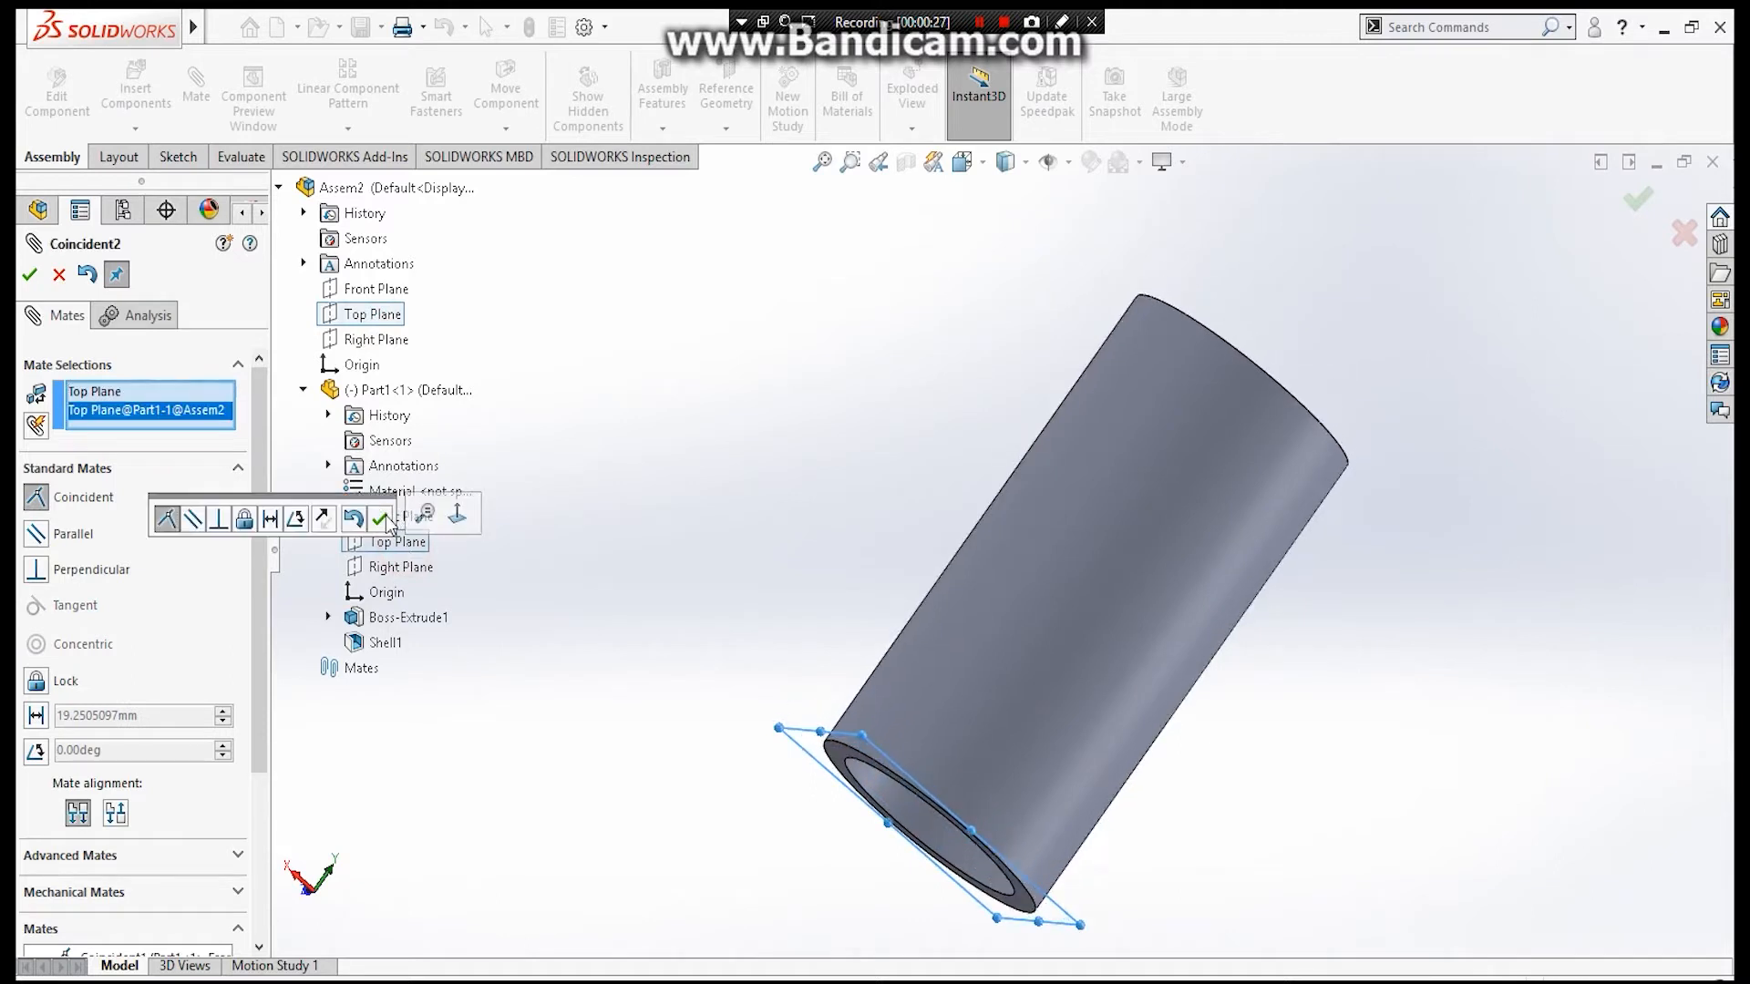
{"action": "left_click", "coordinate": [381, 519]}
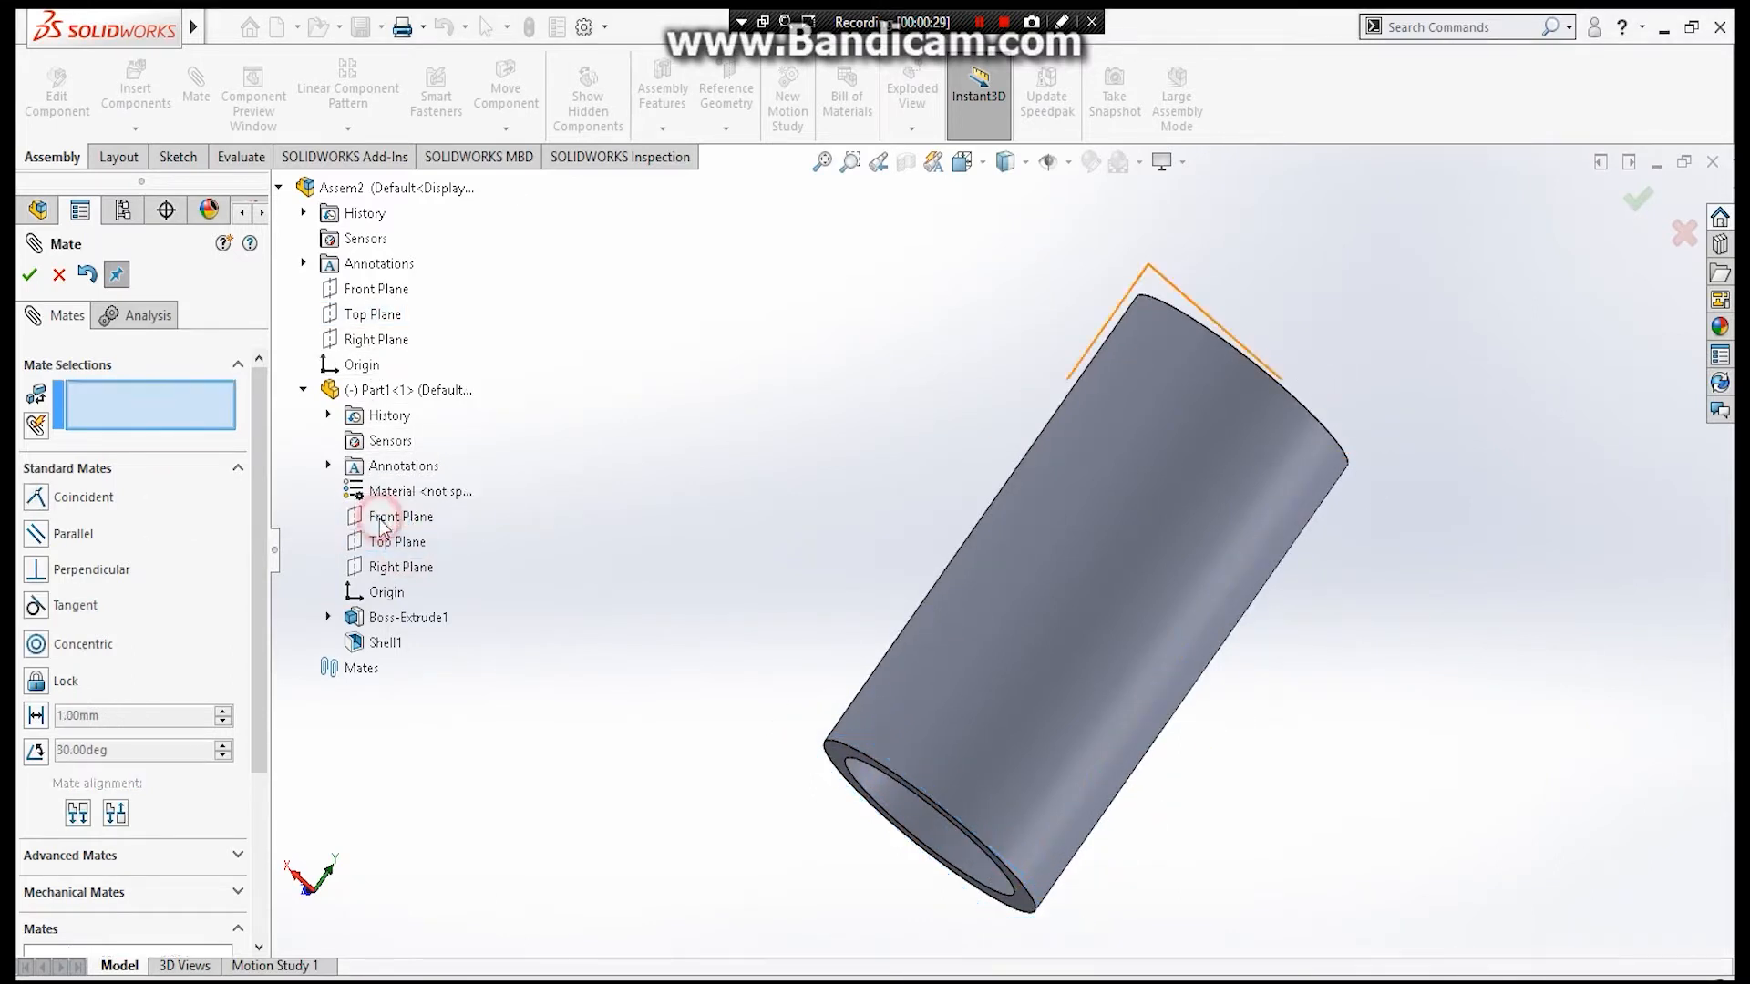
{"action": "left_click", "coordinate": [376, 339]}
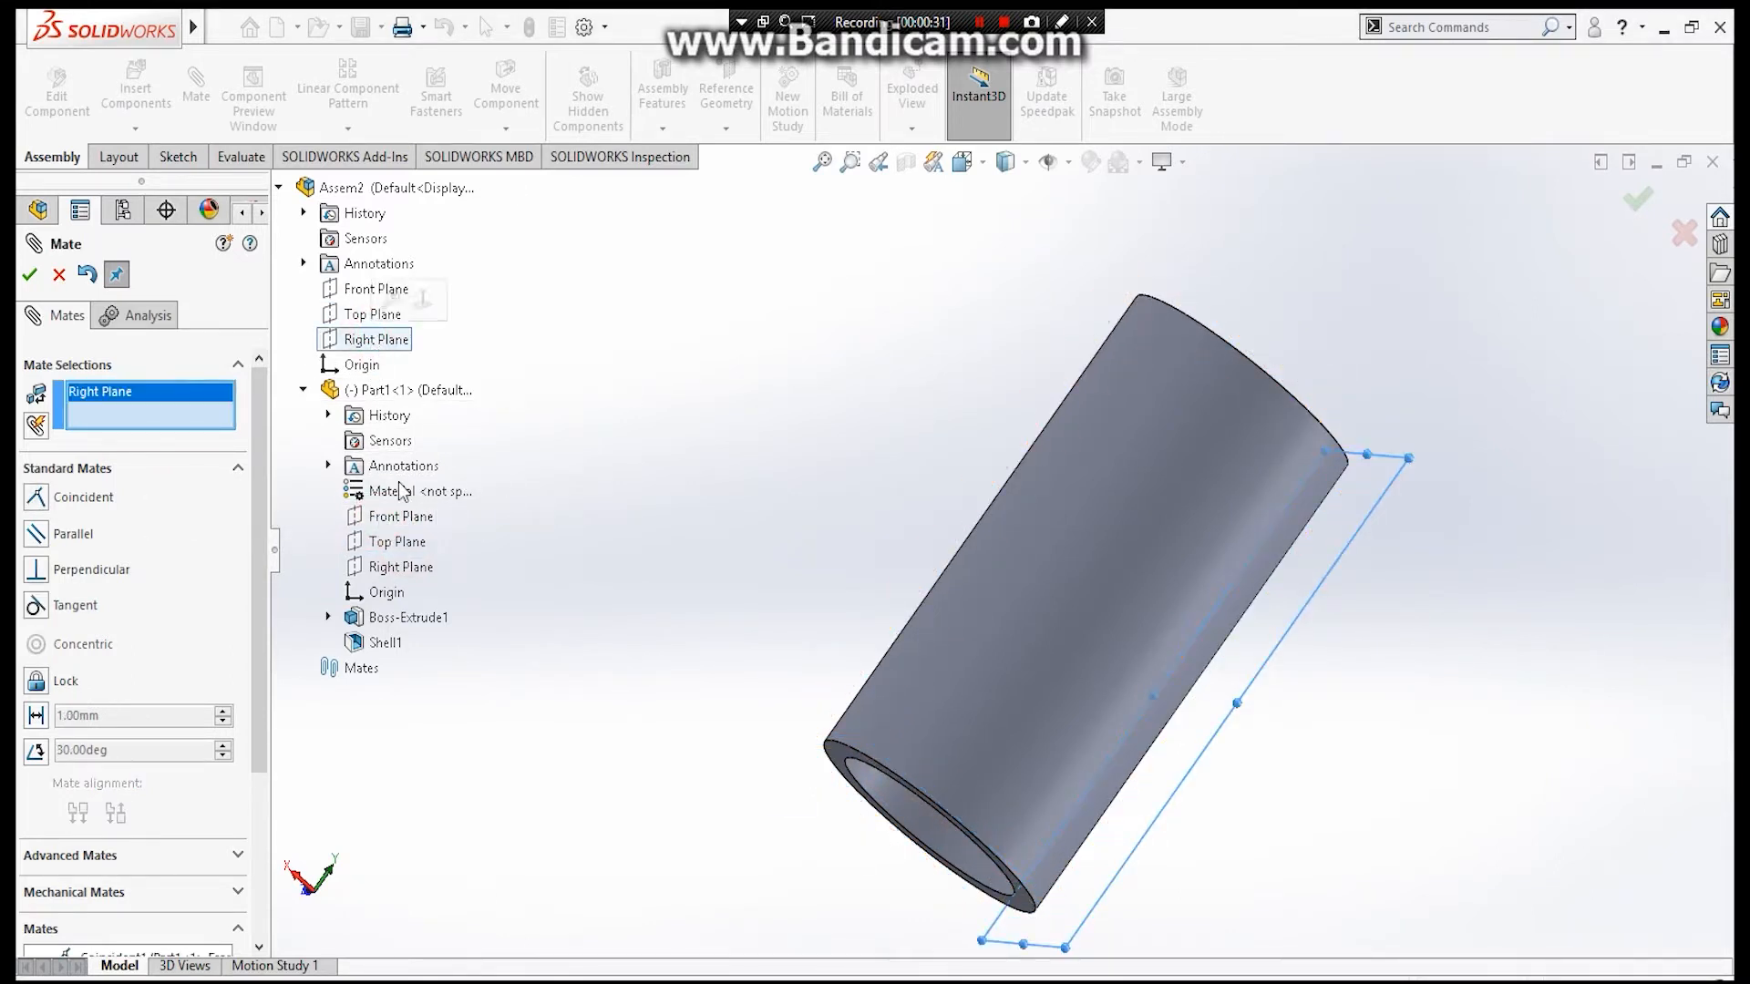
{"action": "left_click", "coordinate": [412, 568]}
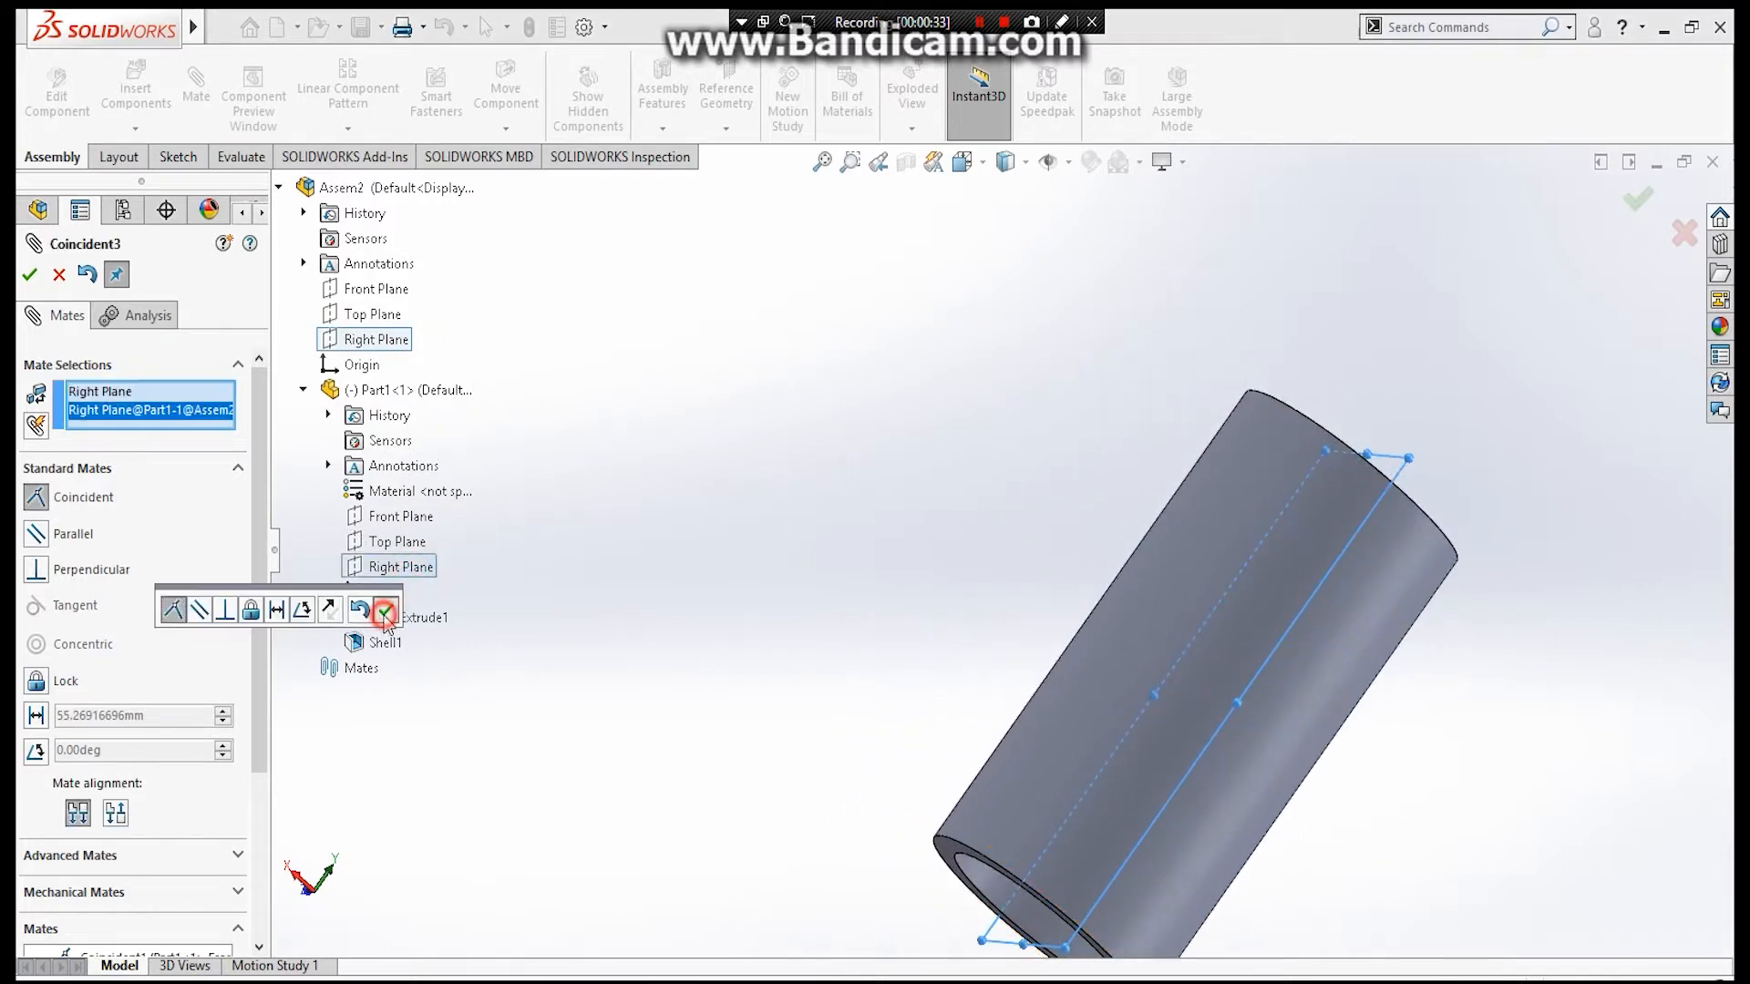
{"action": "left_click", "coordinate": [384, 613]}
{"action": "left_click", "coordinate": [28, 274]}
{"action": "left_click", "coordinate": [345, 459]}
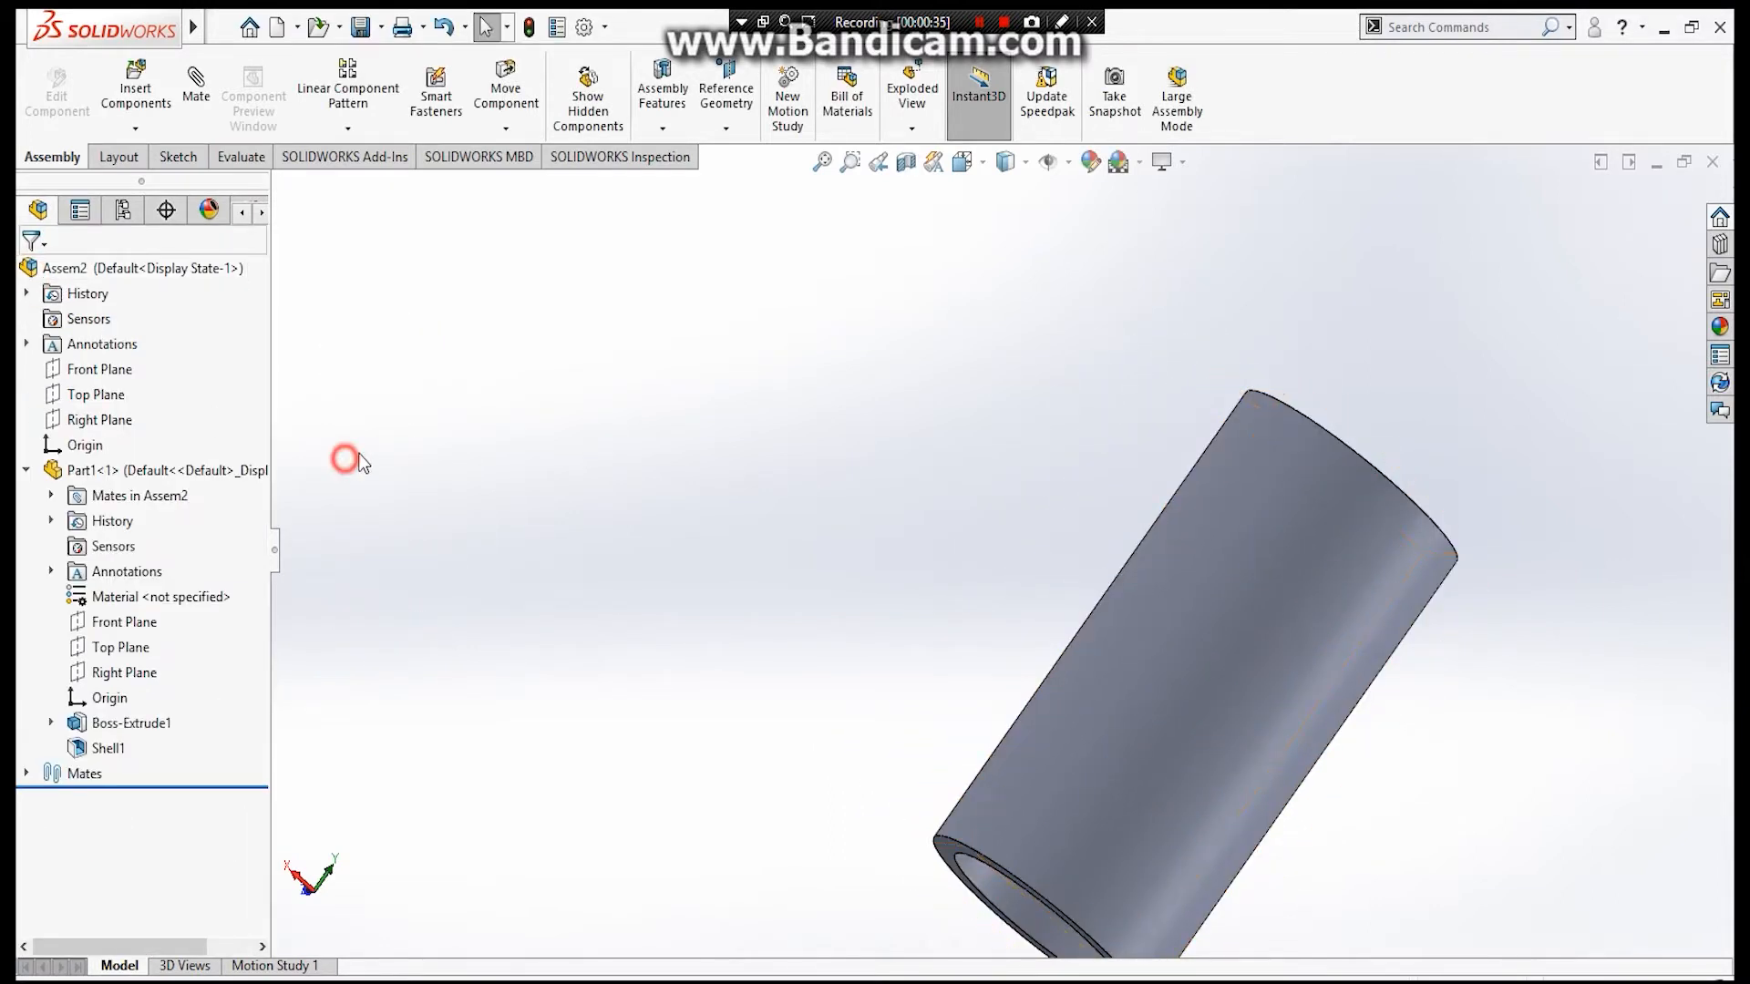
Collapse Part1 in the feature tree and fix the component in place.
{"action": "left_click", "coordinate": [26, 470]}
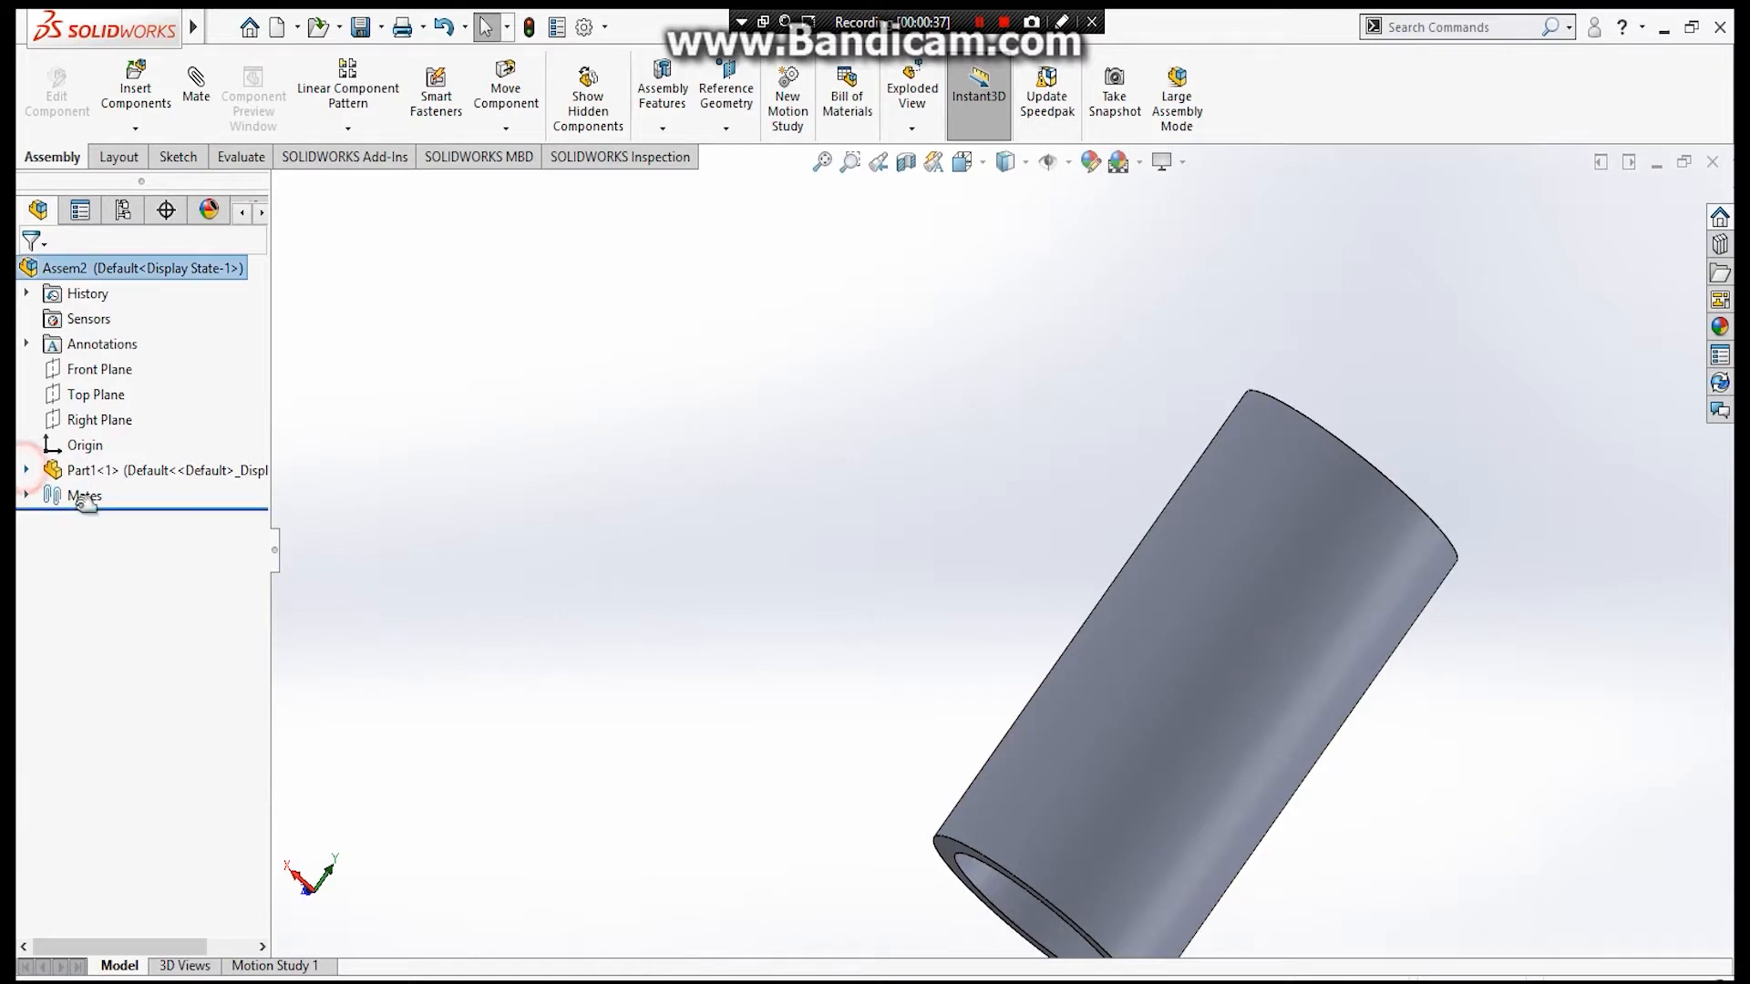
{"action": "right_click", "coordinate": [73, 470]}
{"action": "left_click", "coordinate": [116, 576]}
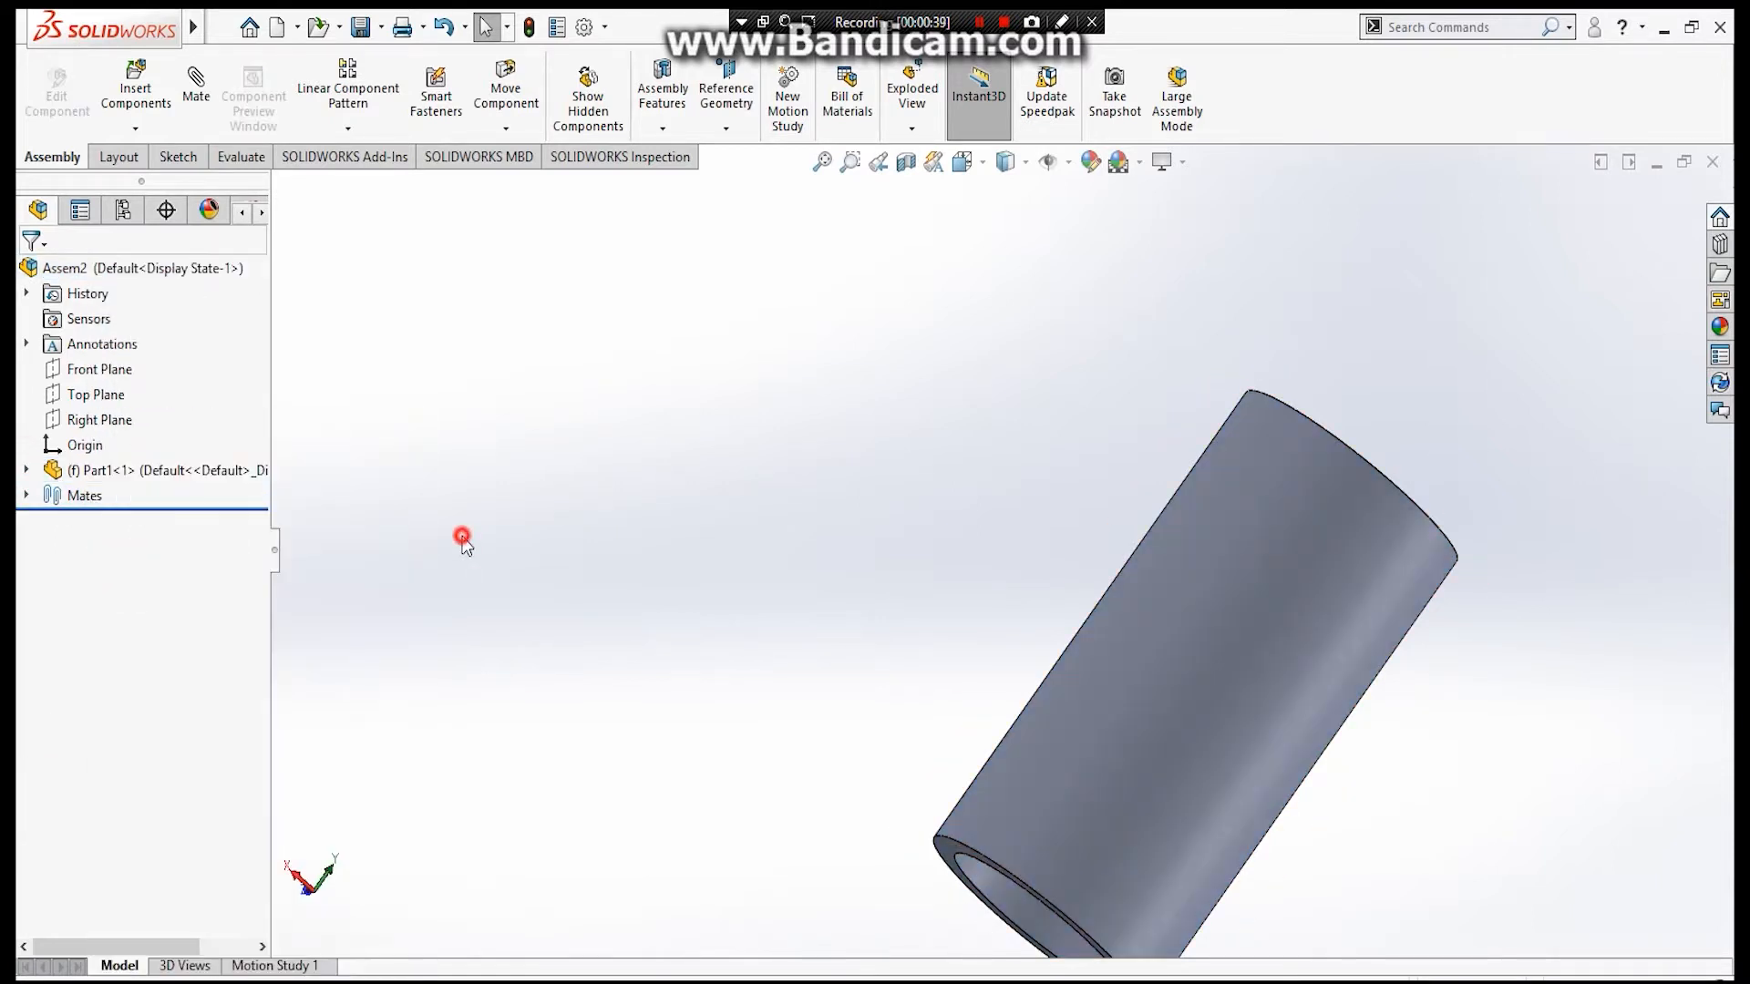
Insert the Part2 disc and place it in the open space beside the cylinder.
{"action": "left_click", "coordinate": [136, 91]}
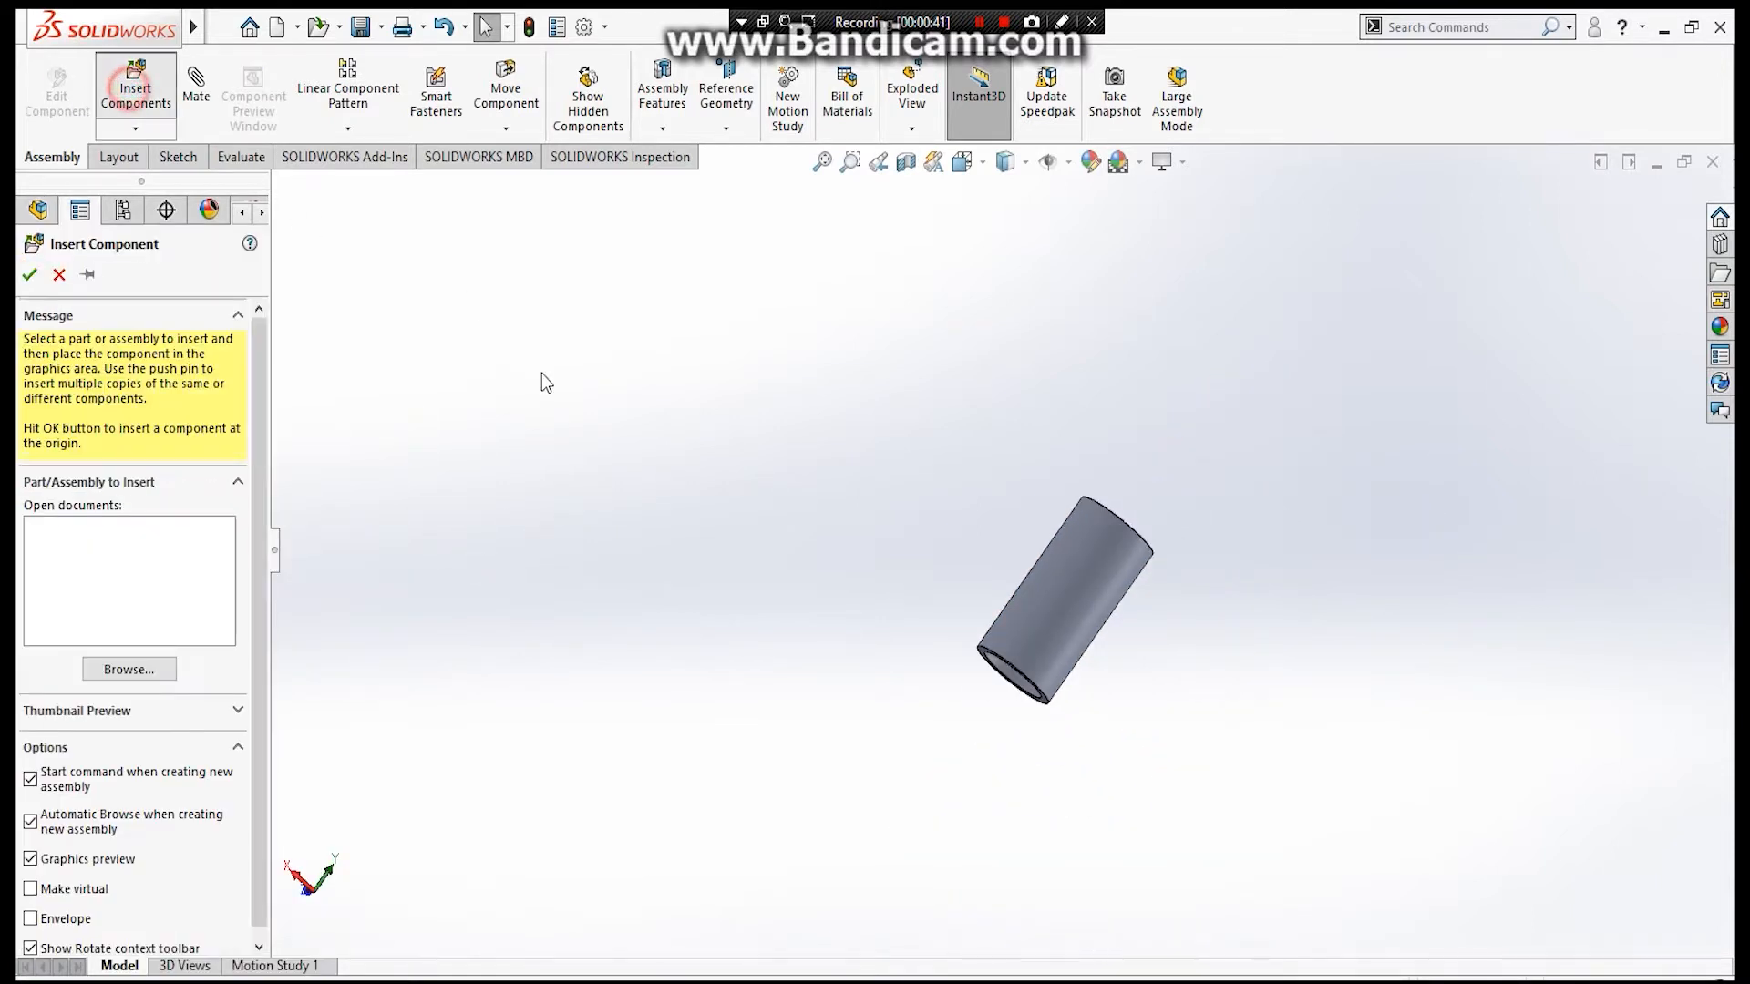
{"action": "double_click", "coordinate": [712, 301]}
{"action": "left_click", "coordinate": [594, 583]}
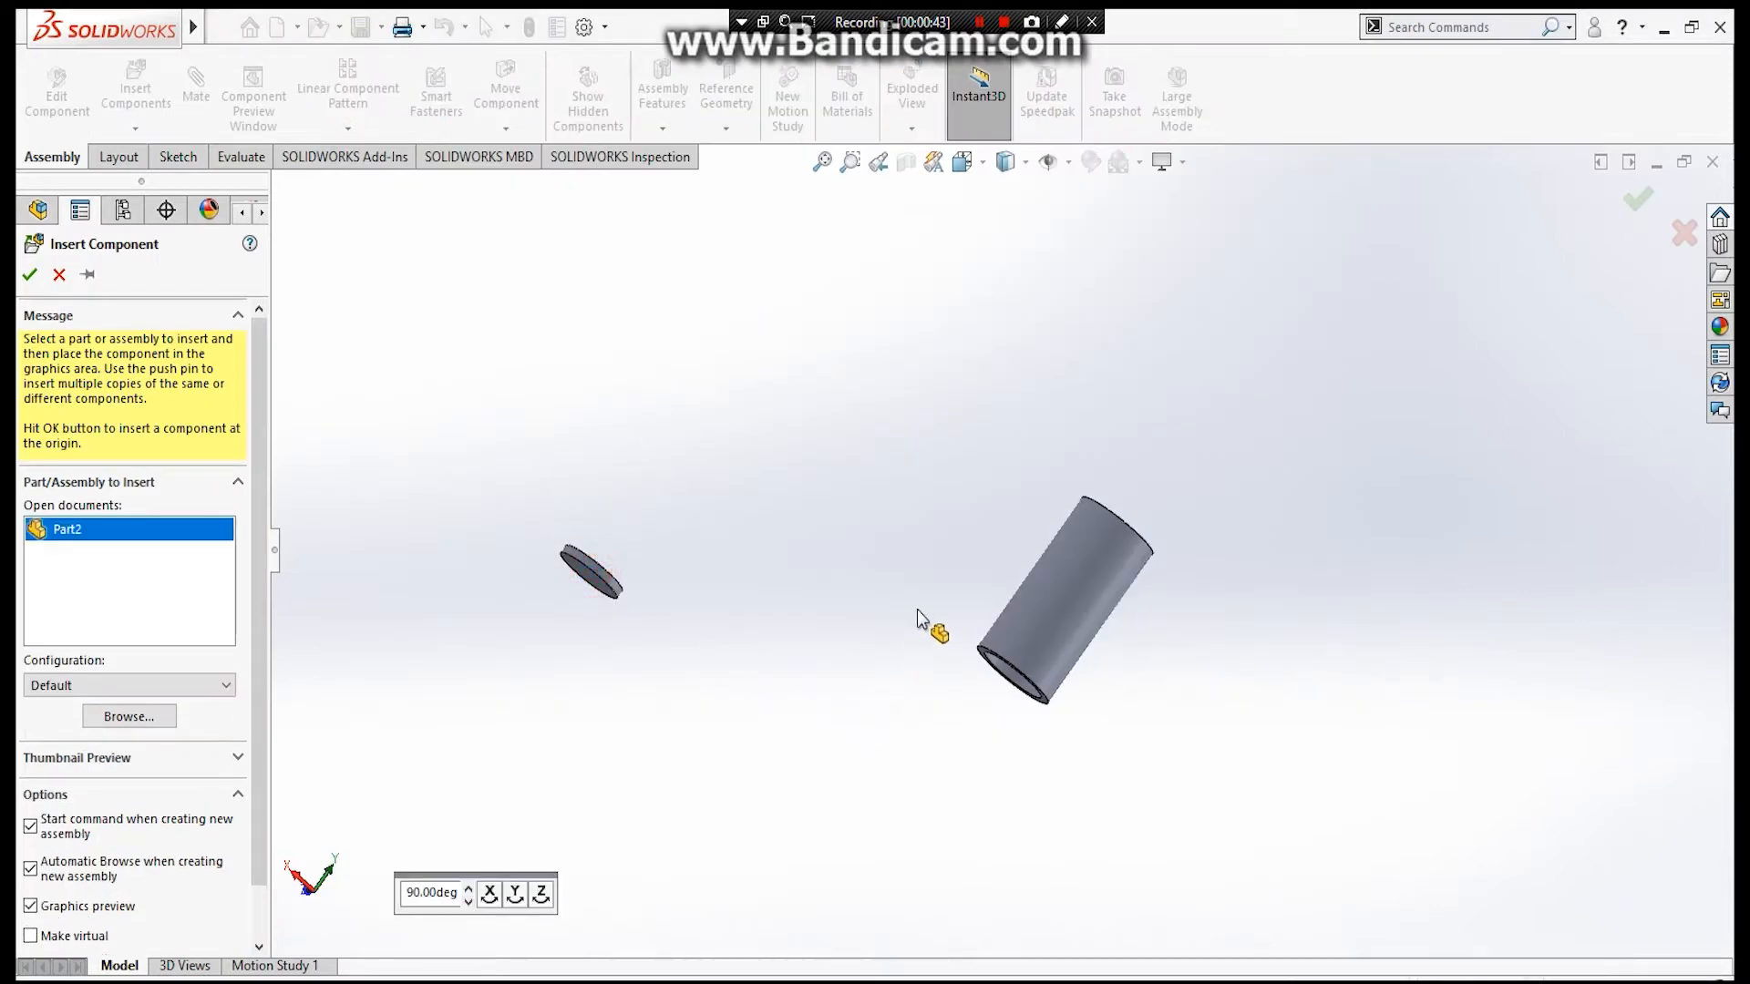
Add a concentric mate between the disc's rim and the cylinder's inner wall, and finish mating.
{"action": "scroll", "coordinate": [711, 576], "scroll_direction": "down", "scroll_amount": 1}
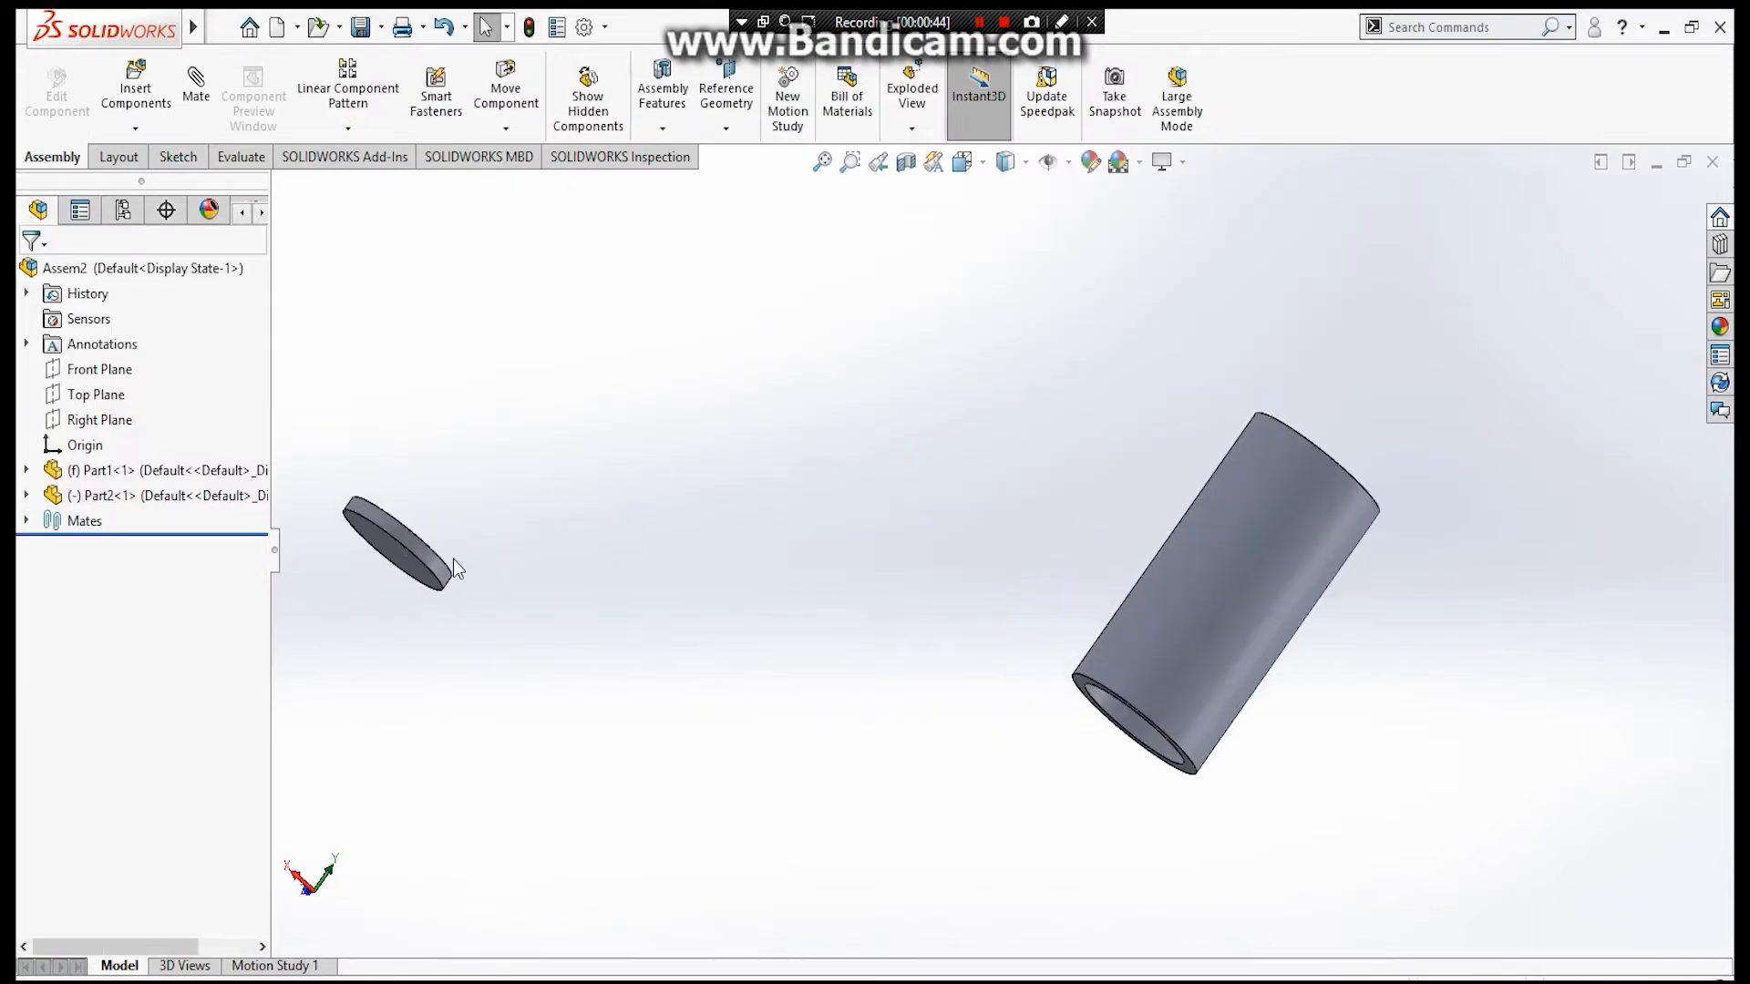
{"action": "left_click", "coordinate": [196, 91]}
{"action": "left_click", "coordinate": [397, 538]}
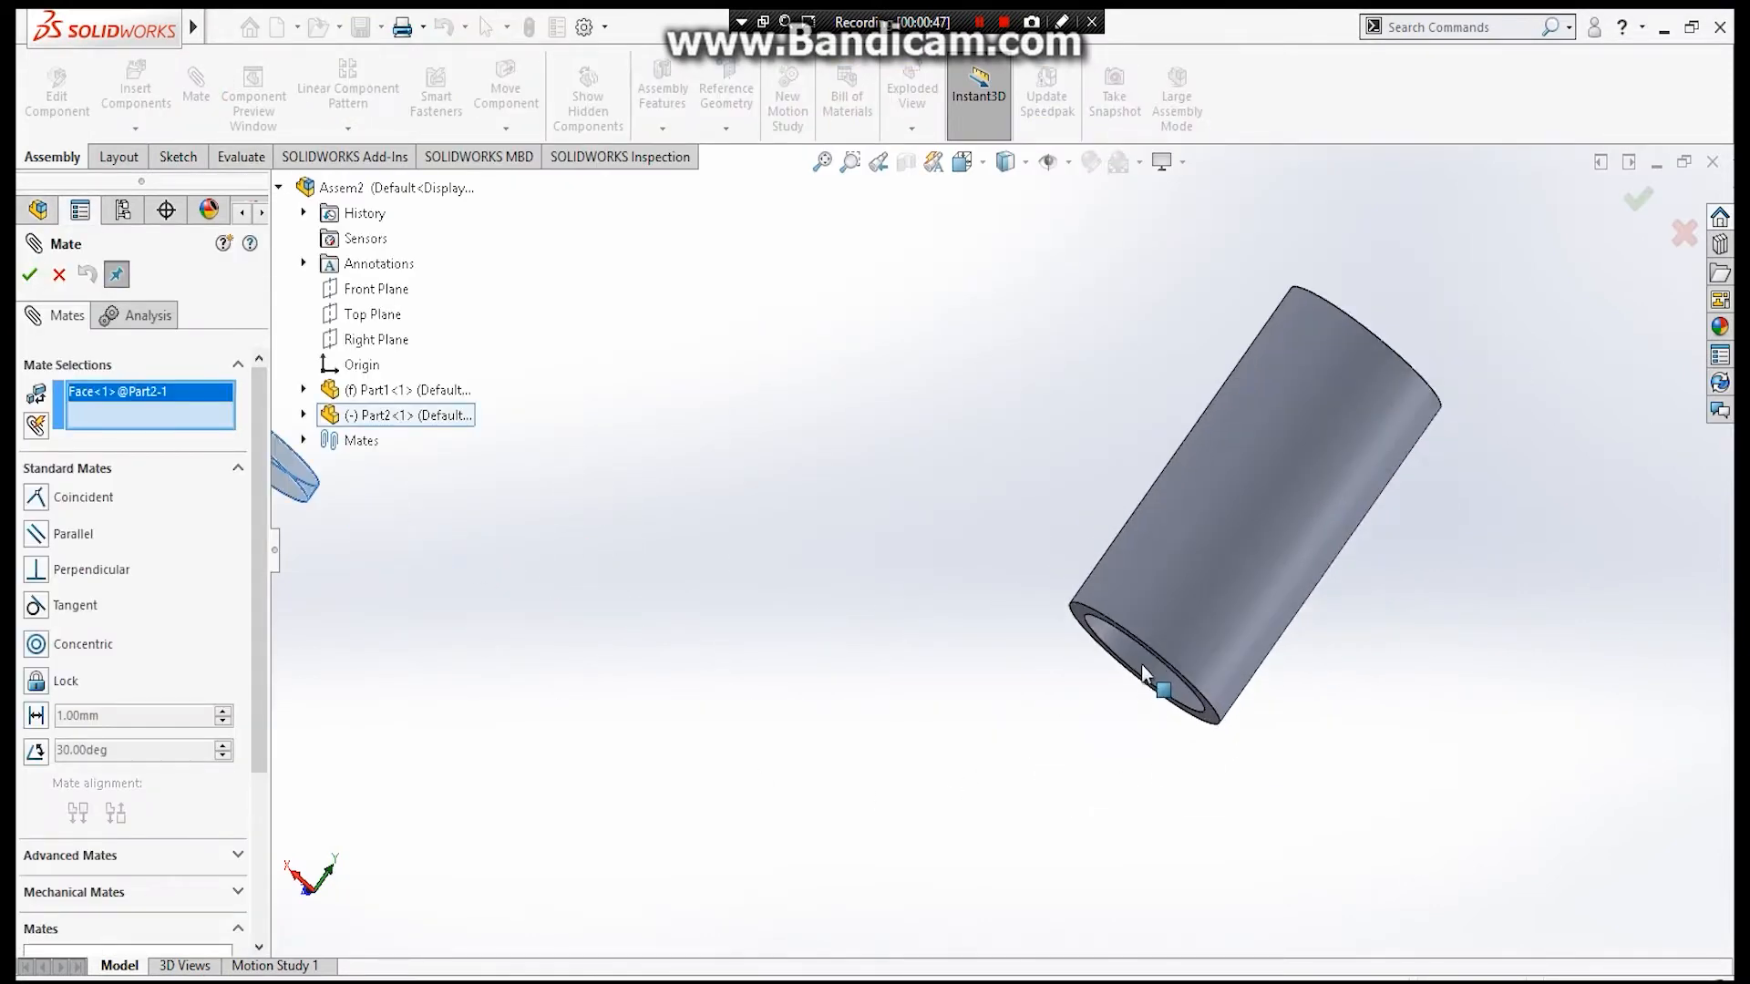
{"action": "left_click", "coordinate": [1144, 665]}
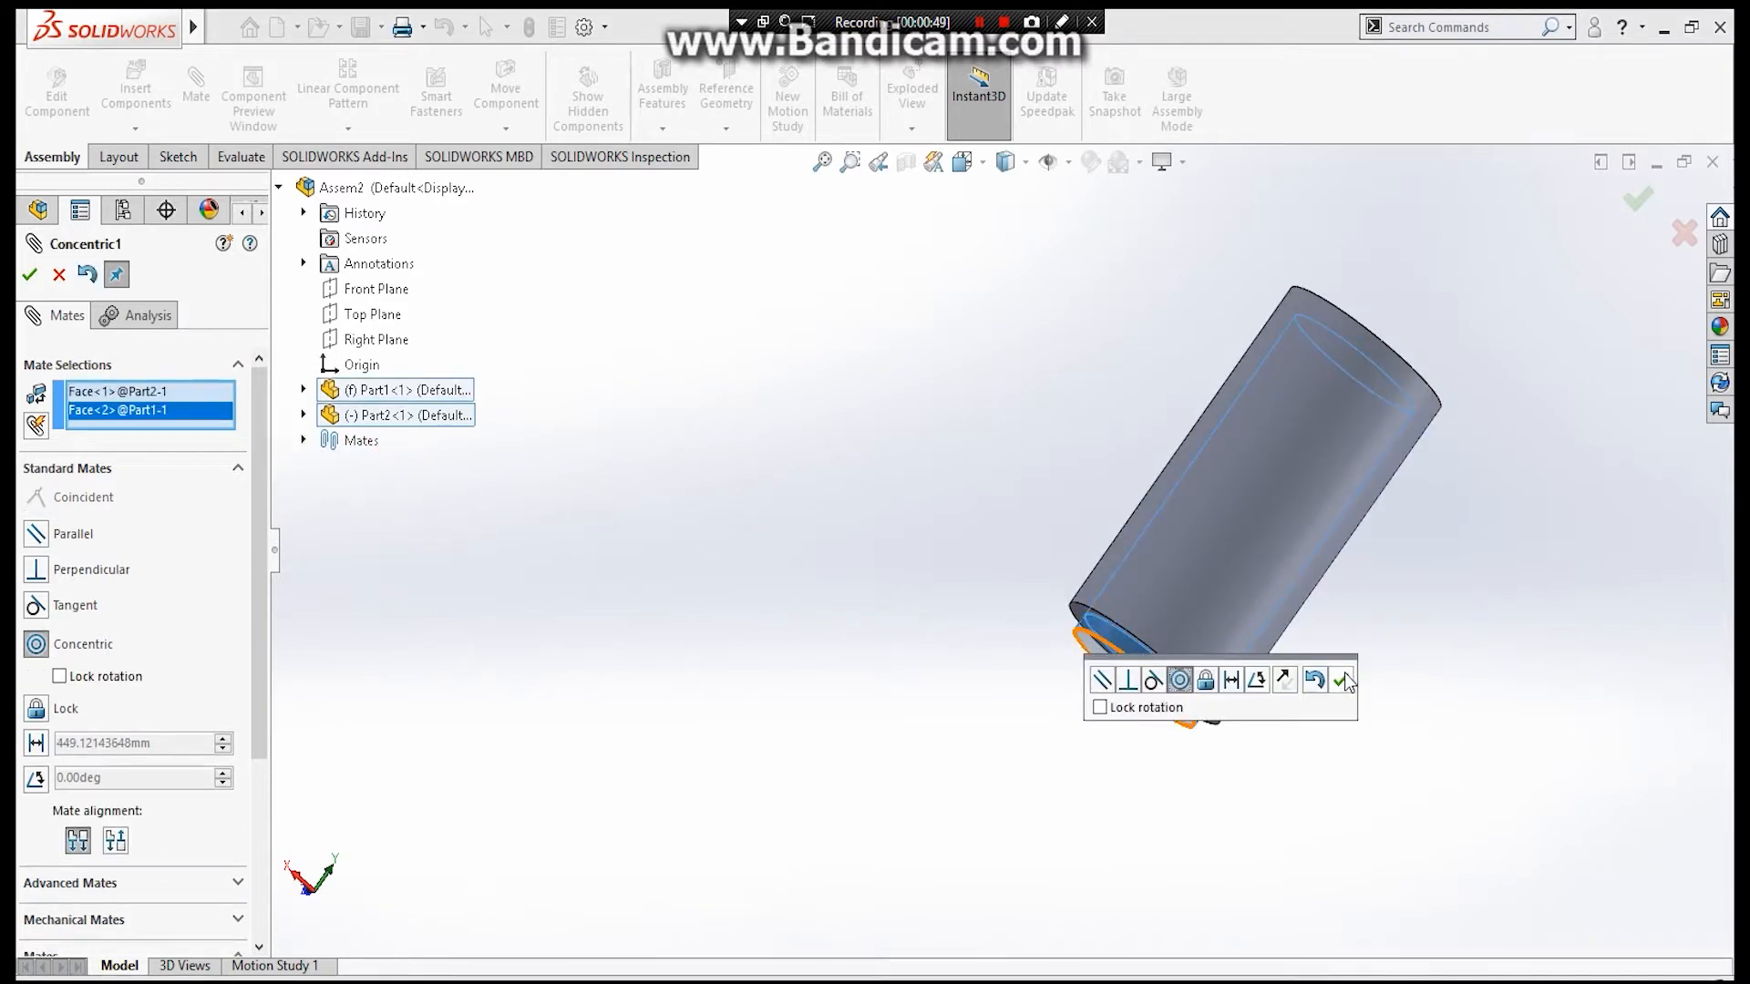
{"action": "left_click", "coordinate": [1343, 677]}
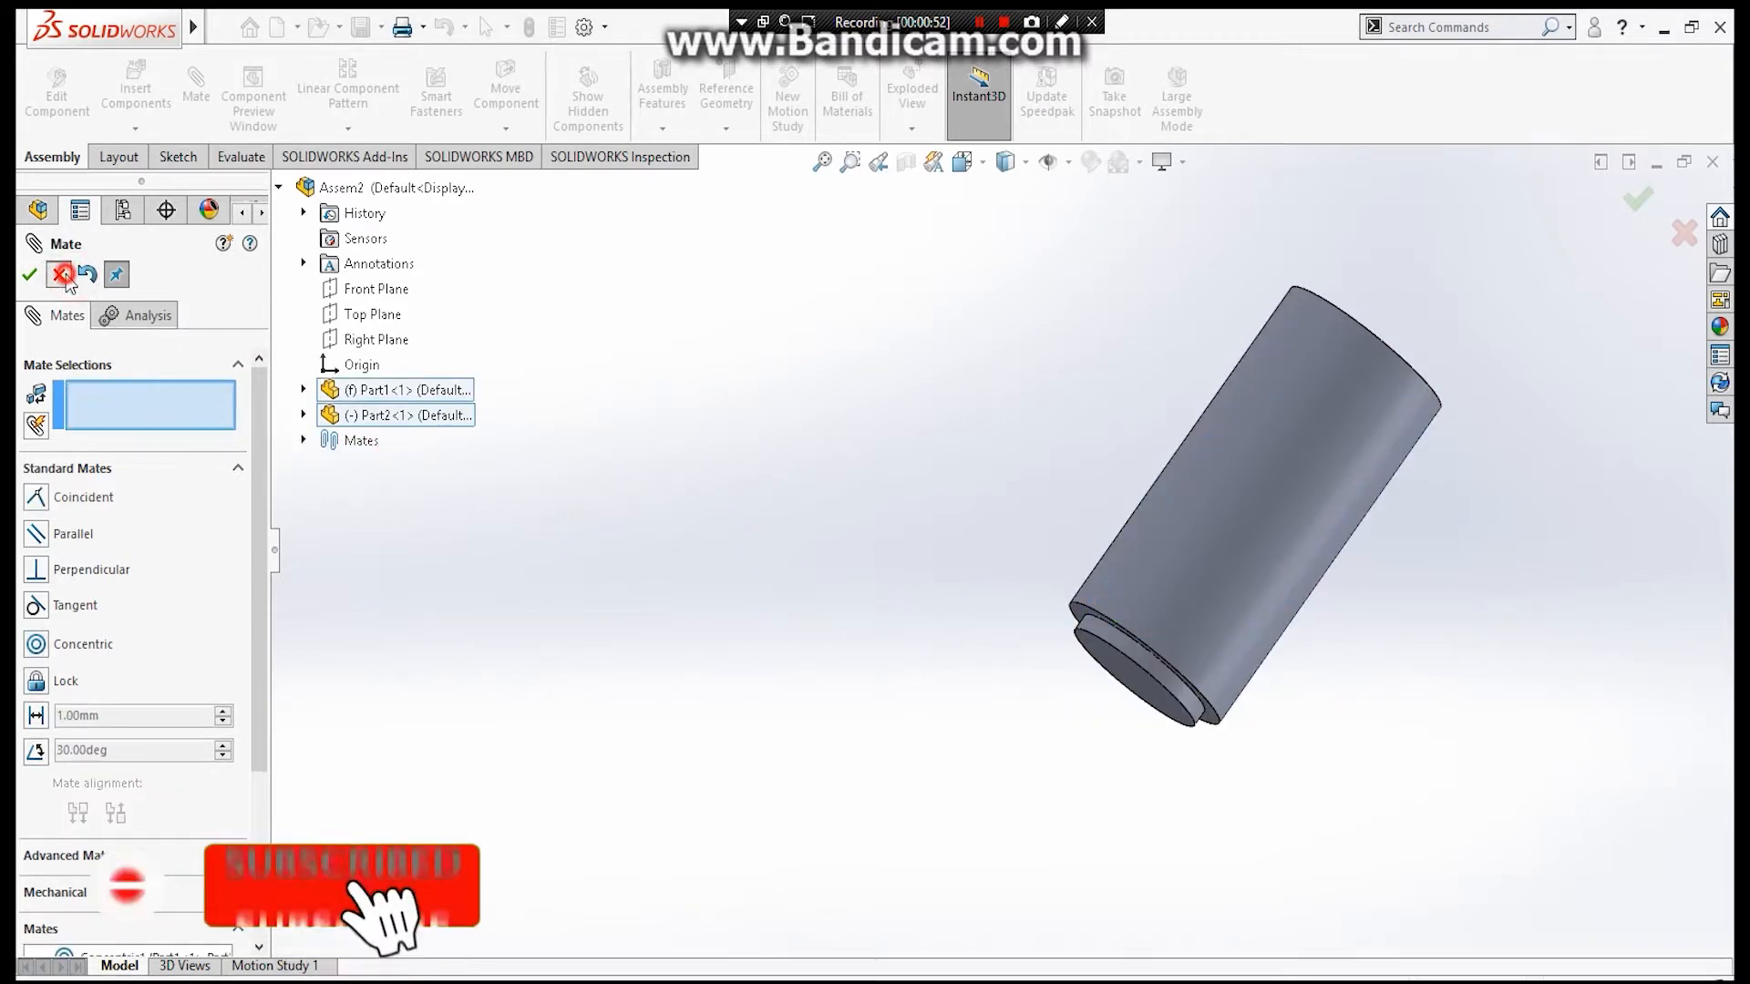
{"action": "left_click", "coordinate": [29, 275]}
Slide the disc inside the cylinder and apply a section view along the Front Plane.
{"action": "scroll", "coordinate": [1194, 707], "scroll_direction": "down", "scroll_amount": 3}
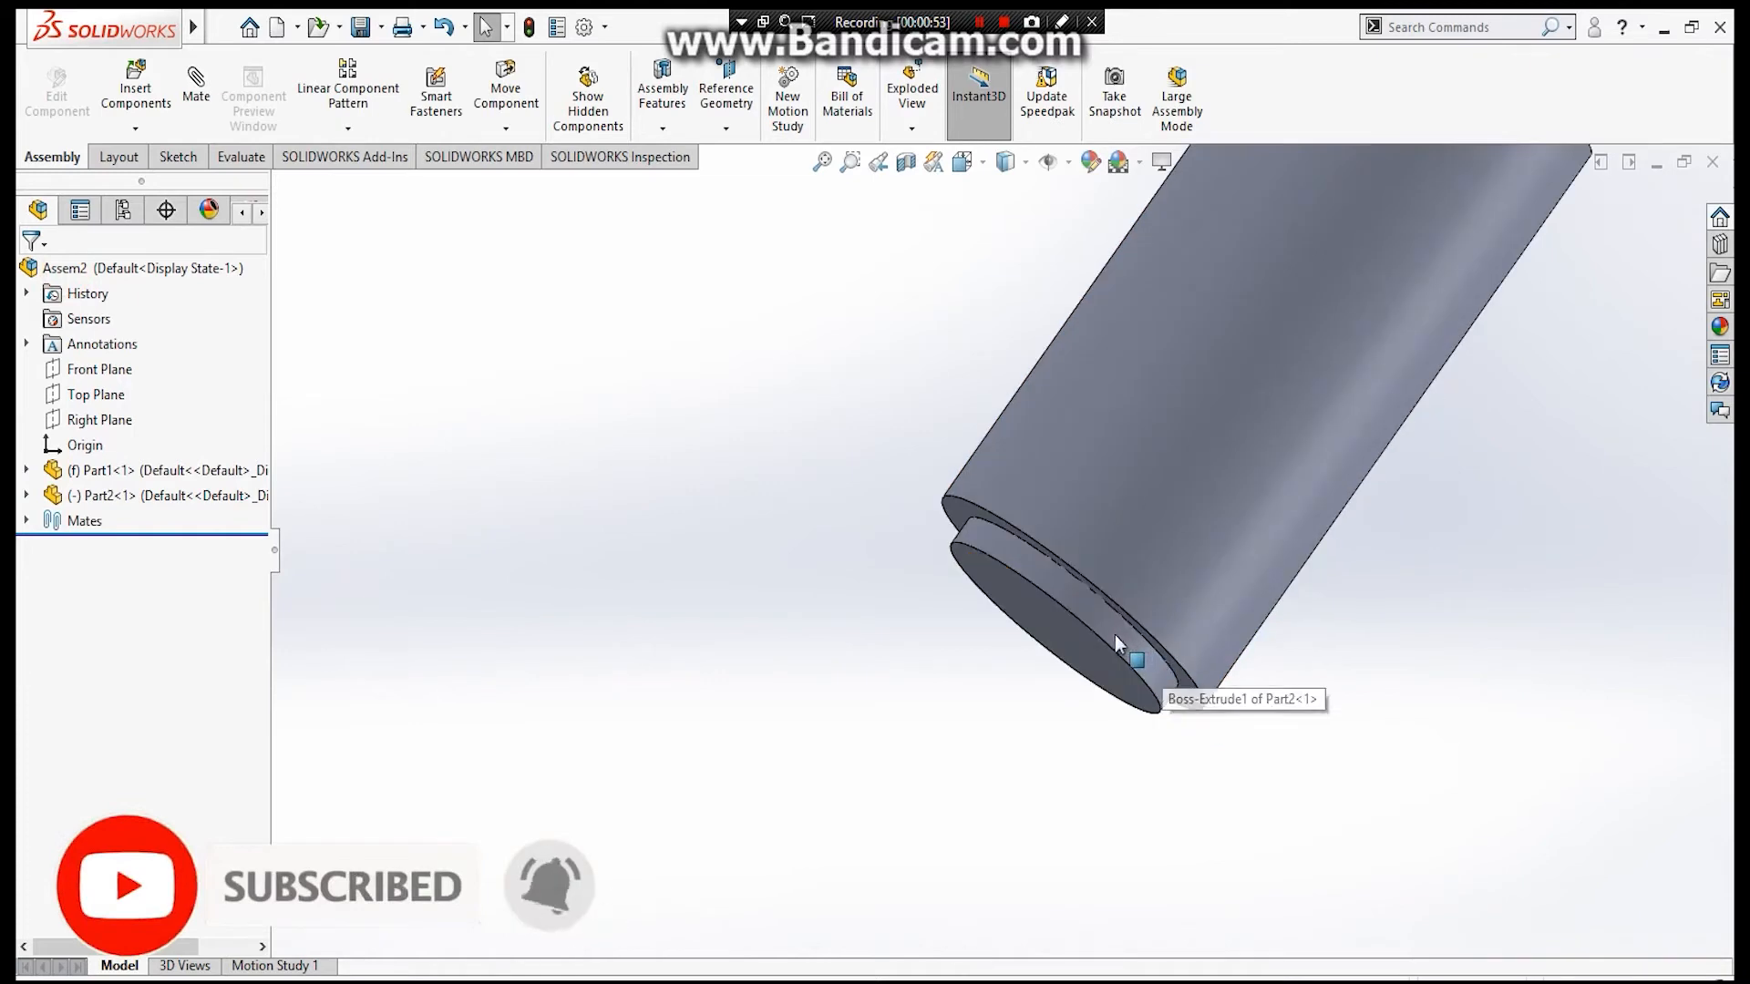
{"action": "scroll", "coordinate": [726, 592], "scroll_direction": "up", "scroll_amount": 3}
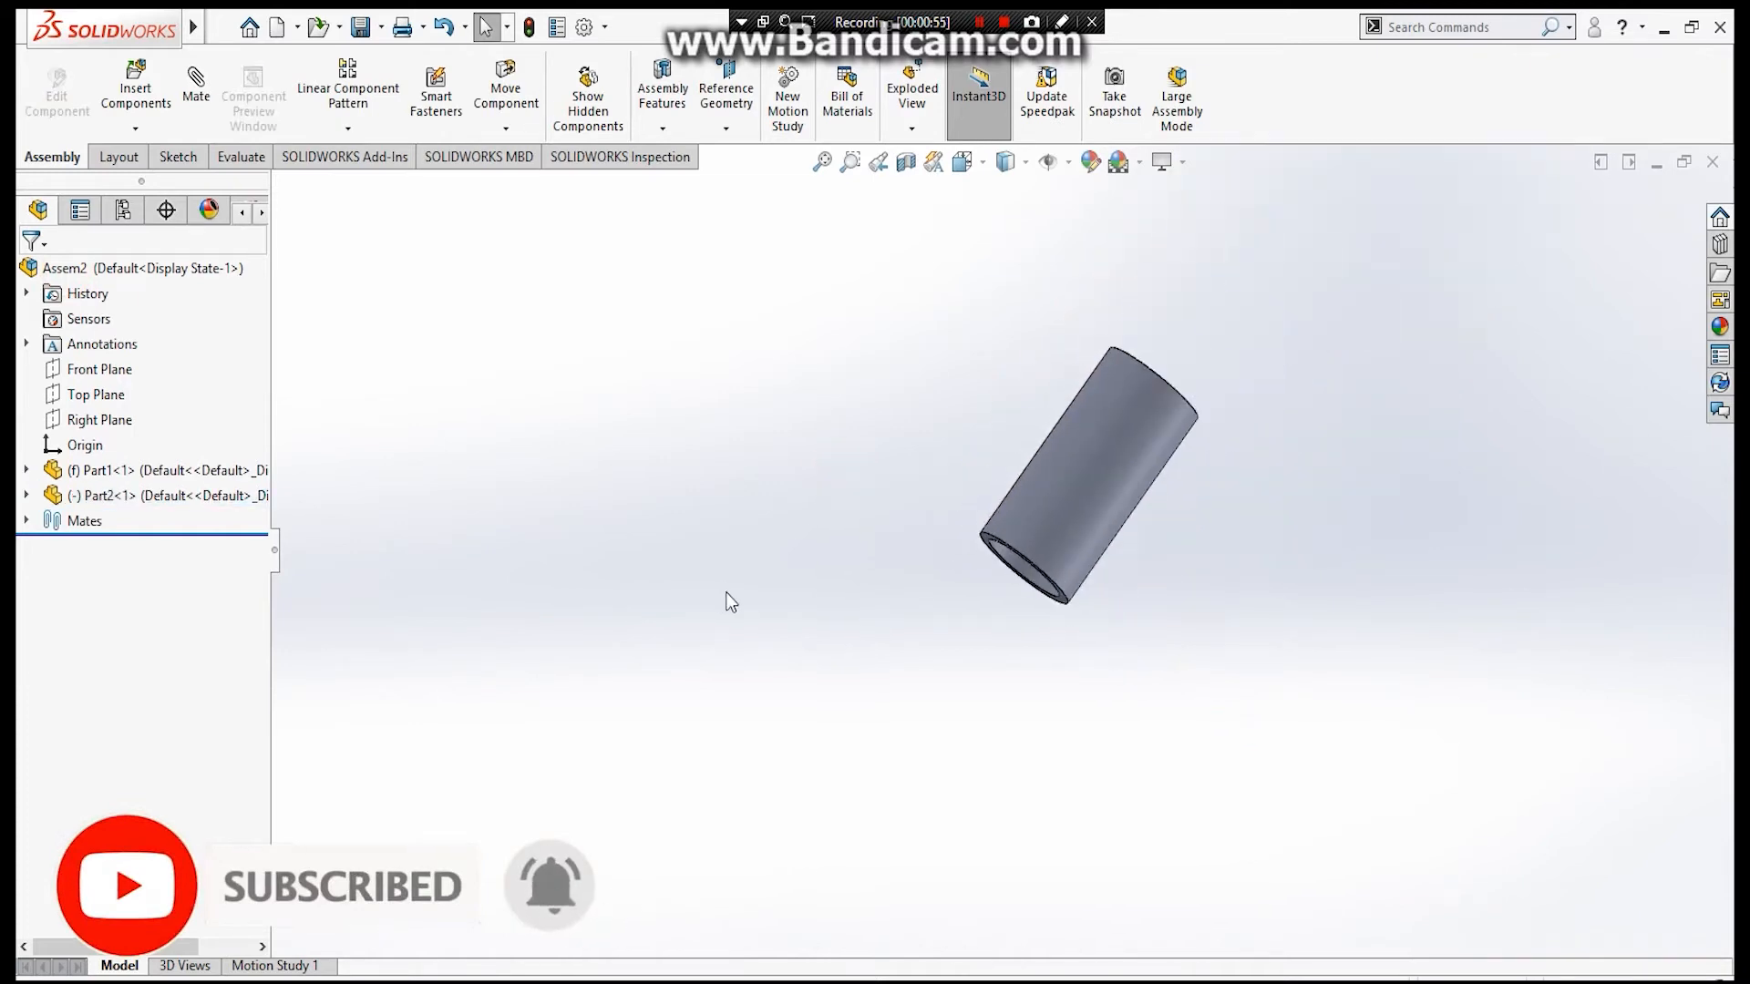
{"action": "left_click", "coordinate": [906, 163]}
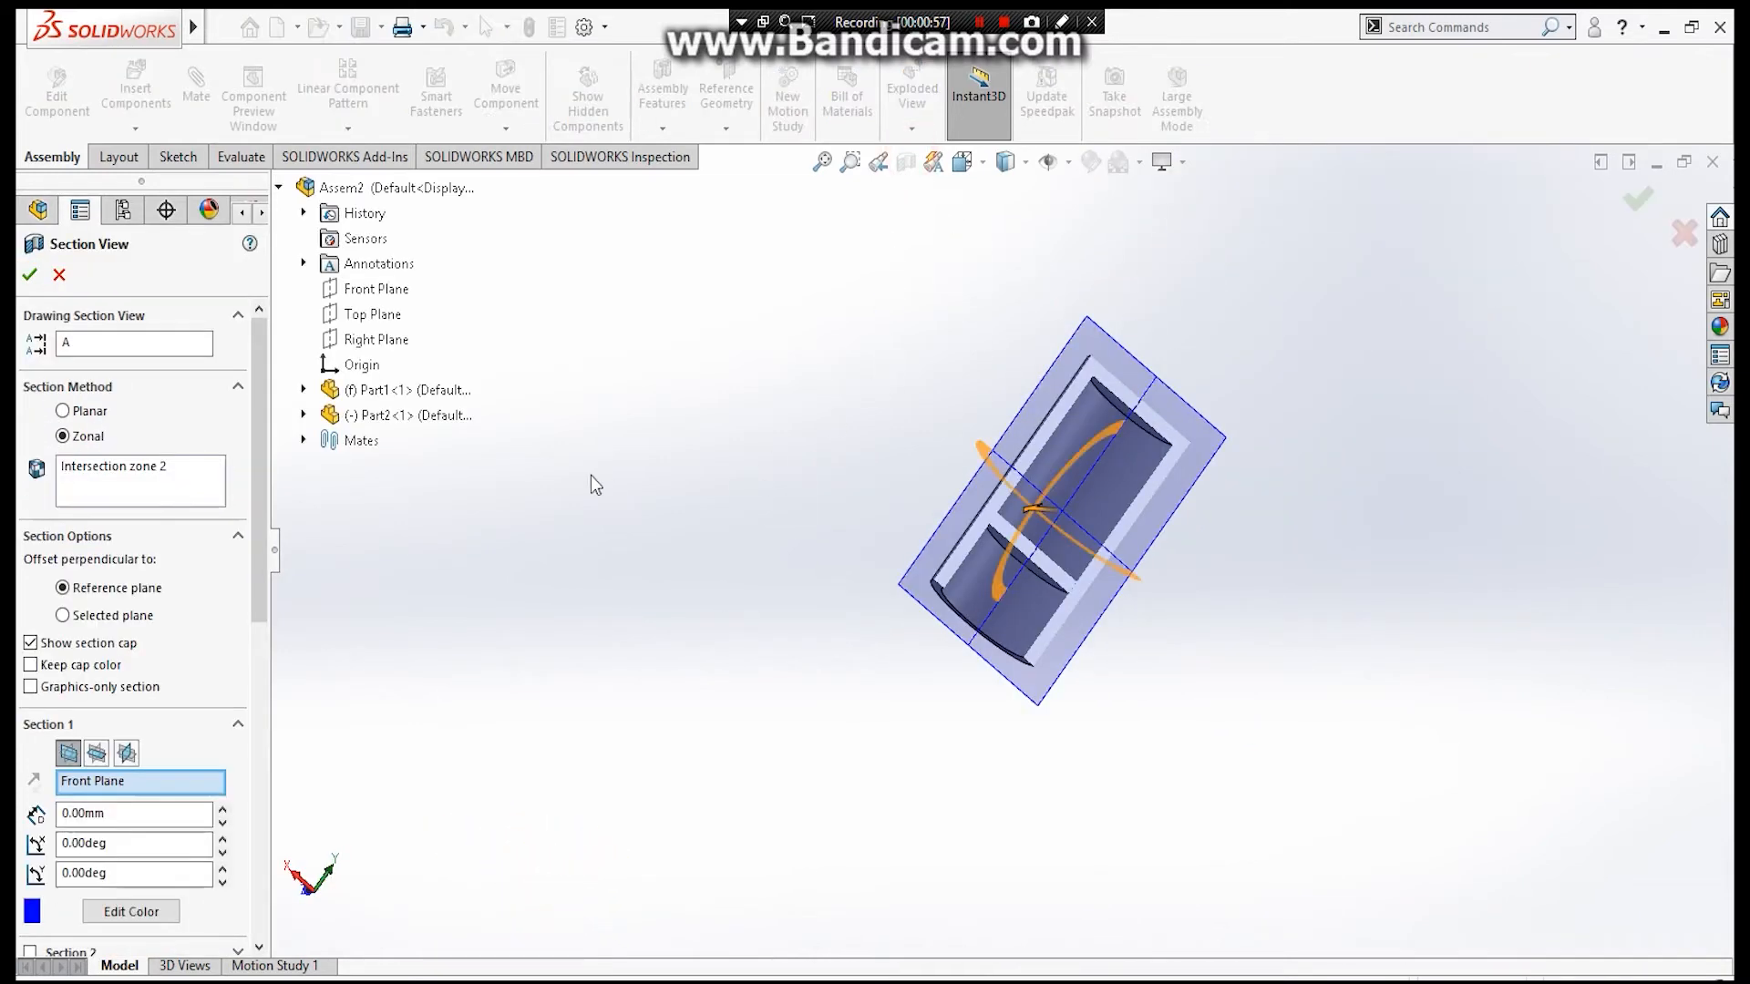
{"action": "left_click", "coordinate": [29, 278]}
{"action": "scroll", "coordinate": [1257, 580], "scroll_direction": "down", "scroll_amount": 5}
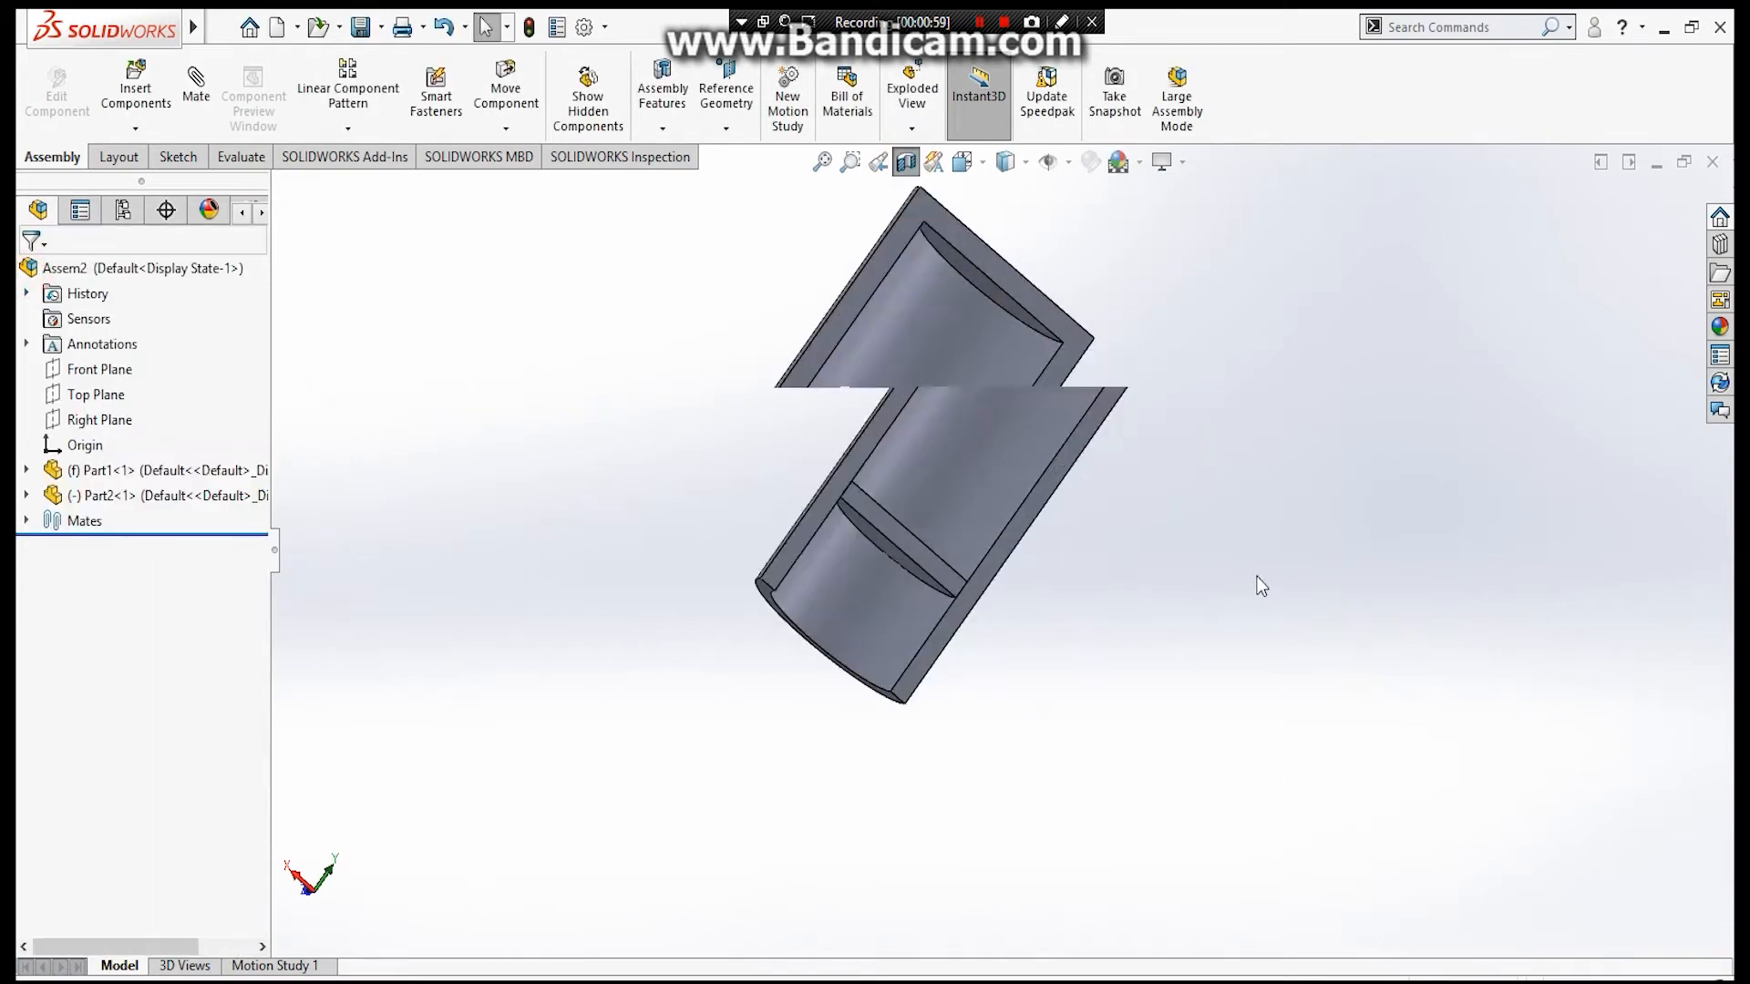
Create a new part within the assembly and place it on the assembly's Front Plane.
{"action": "middle_click_drag", "start_coordinate": [963, 683], "coordinate": [931, 666]}
{"action": "scroll", "coordinate": [865, 286], "scroll_direction": "down", "scroll_amount": 3}
{"action": "scroll", "coordinate": [532, 282], "scroll_direction": "up", "scroll_amount": 3}
{"action": "middle_click_drag", "start_coordinate": [531, 281], "coordinate": [465, 272]}
{"action": "left_click", "coordinate": [134, 127]}
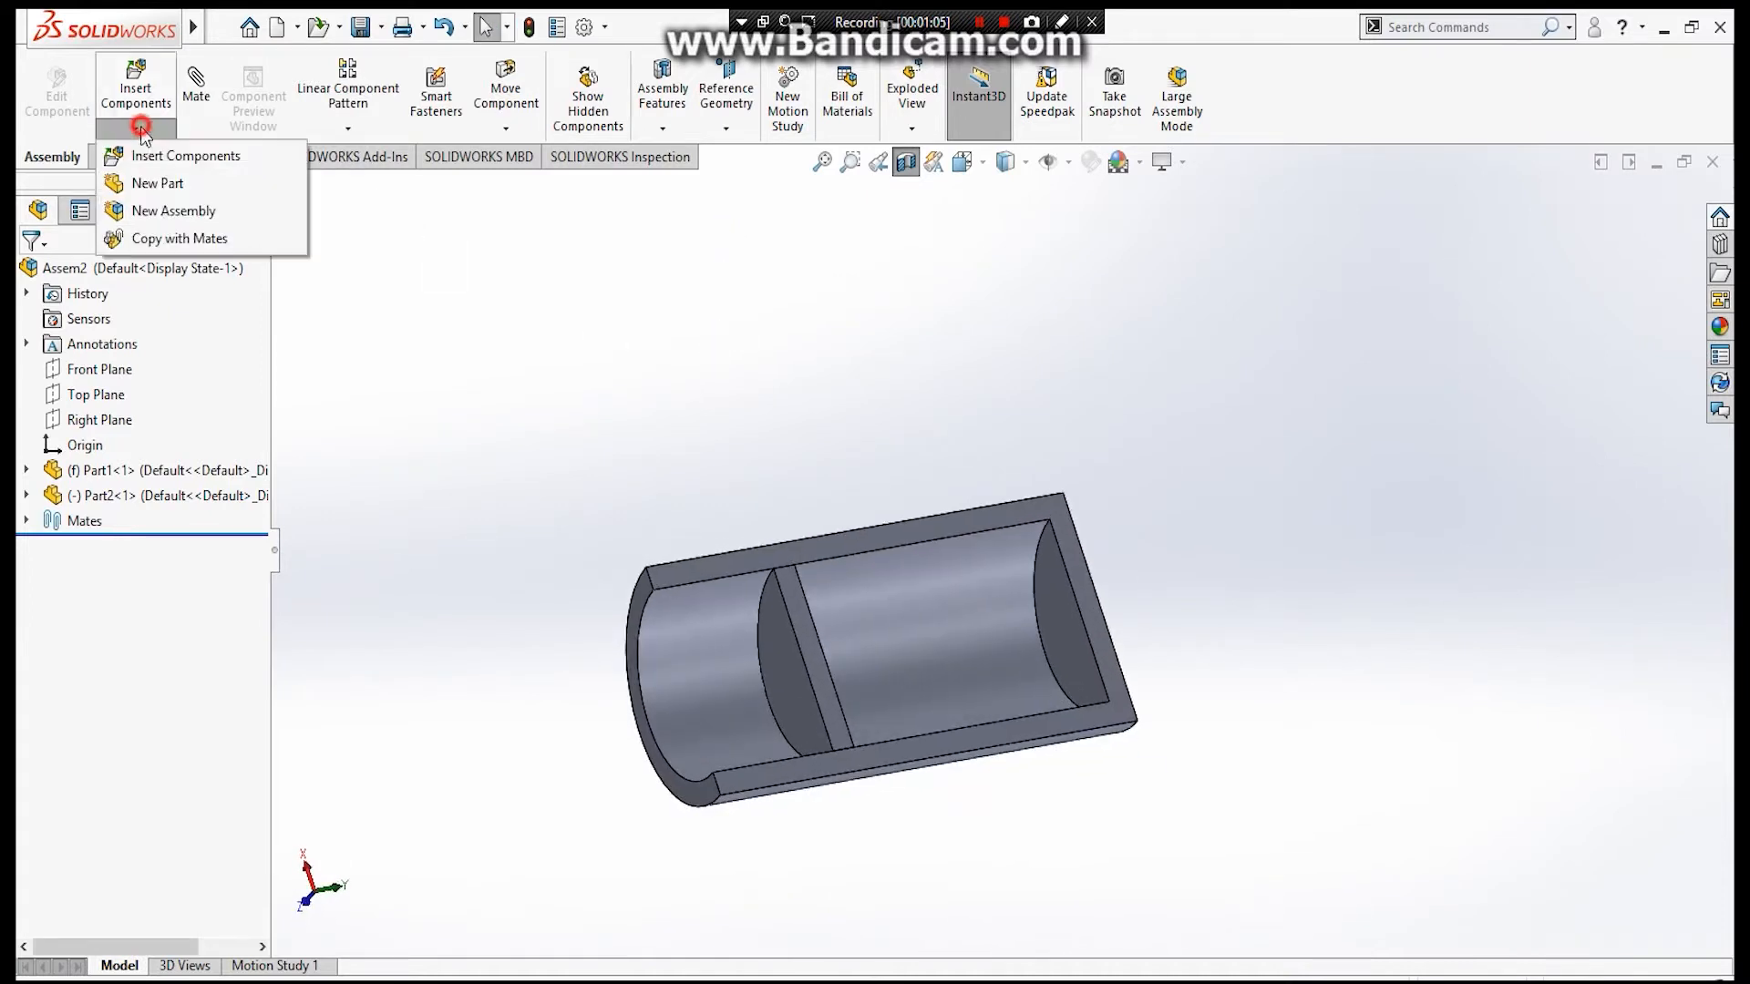
{"action": "left_click", "coordinate": [159, 181]}
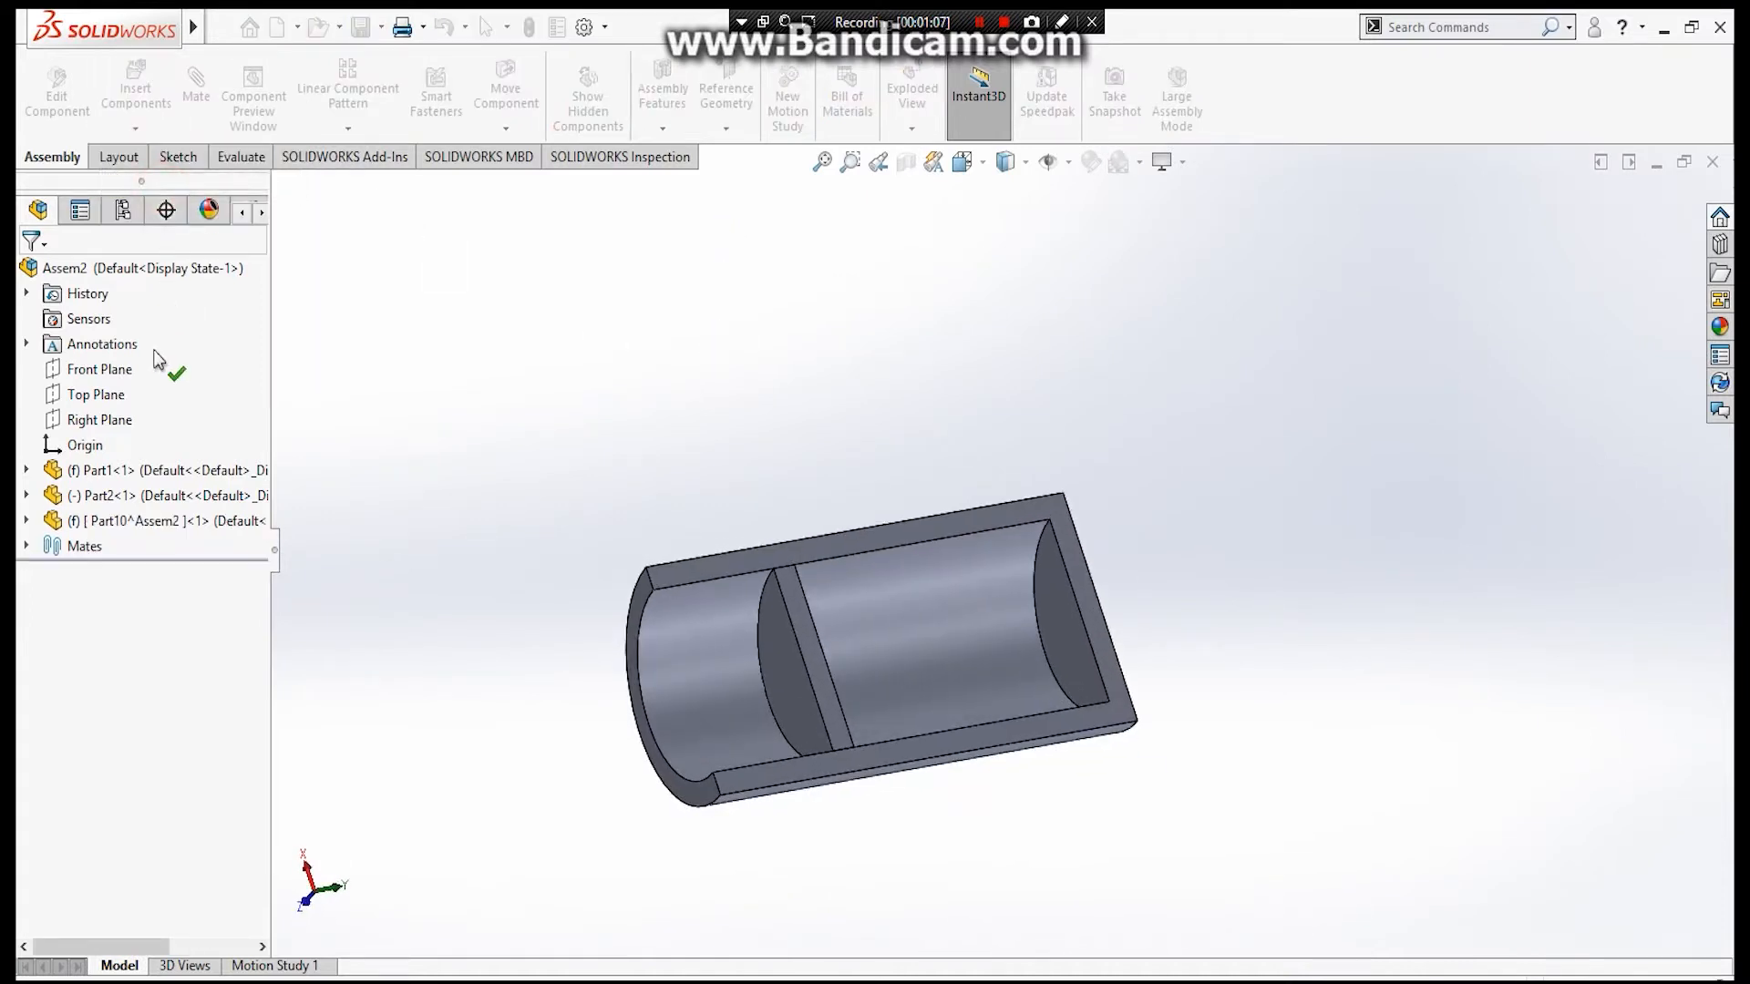
{"action": "left_click", "coordinate": [102, 371]}
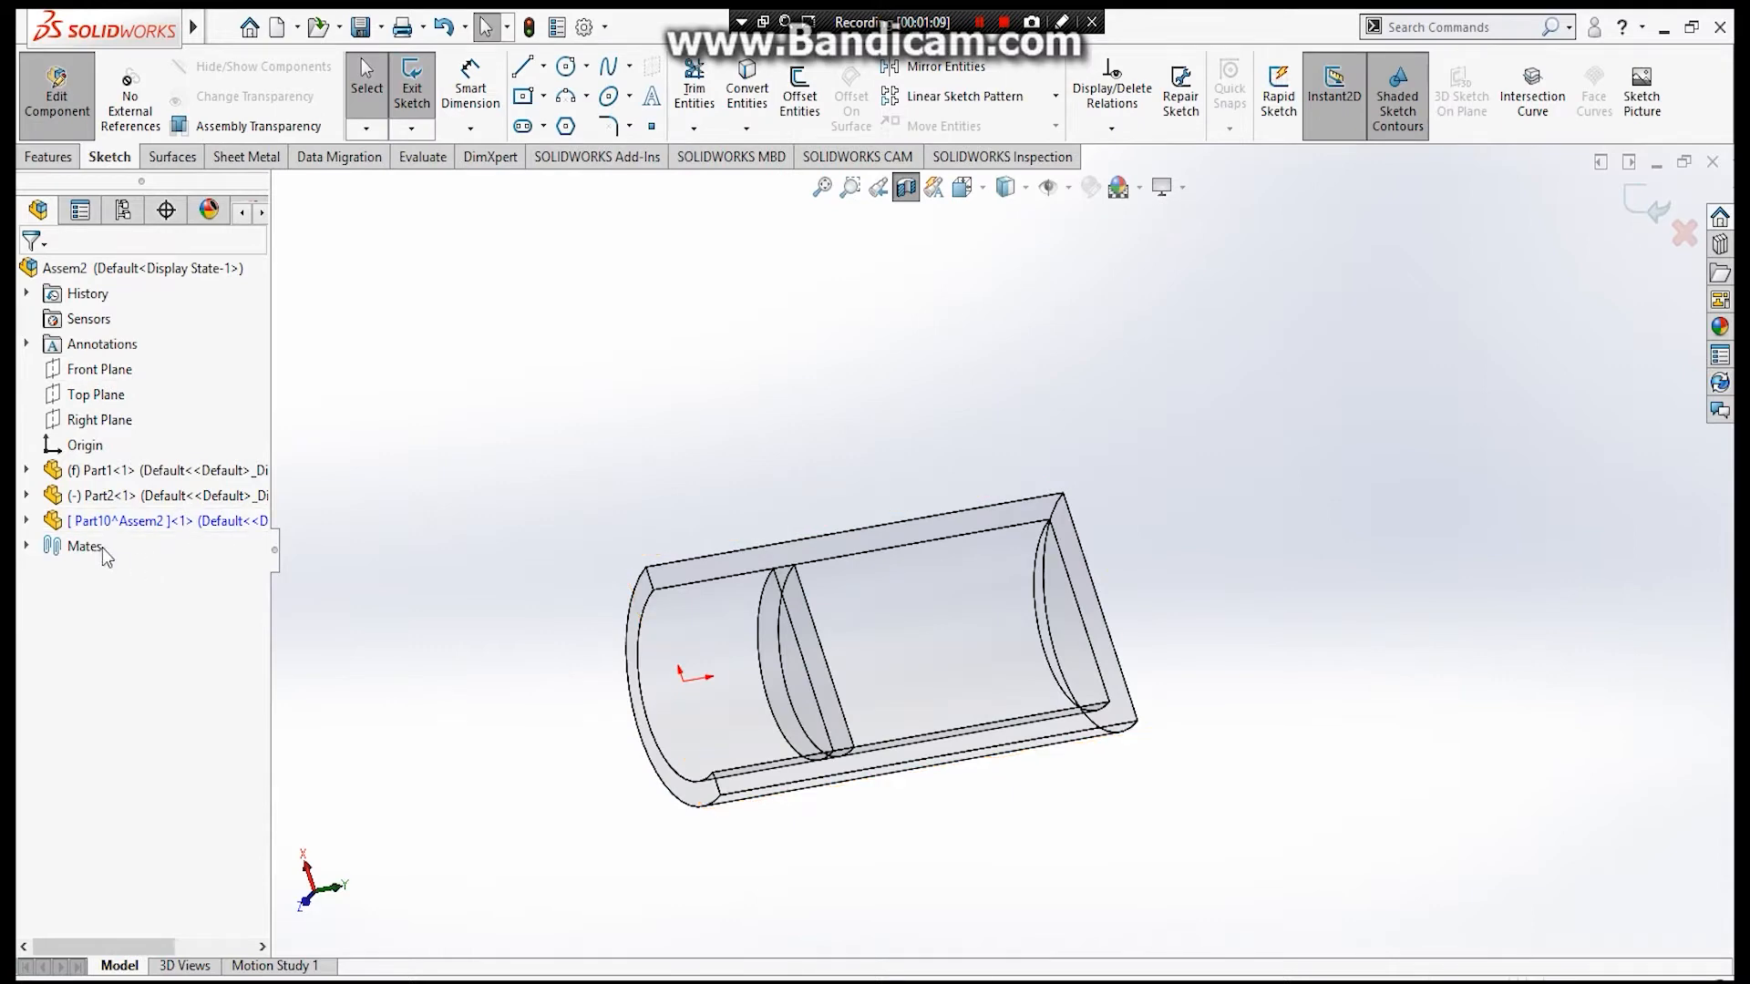
Sketch a line about 122 mm long along the cylinder's axis from the disc's inner face to the closed end wall, and exit the sketch.
{"action": "left_click", "coordinate": [1005, 187]}
{"action": "left_click", "coordinate": [892, 557]}
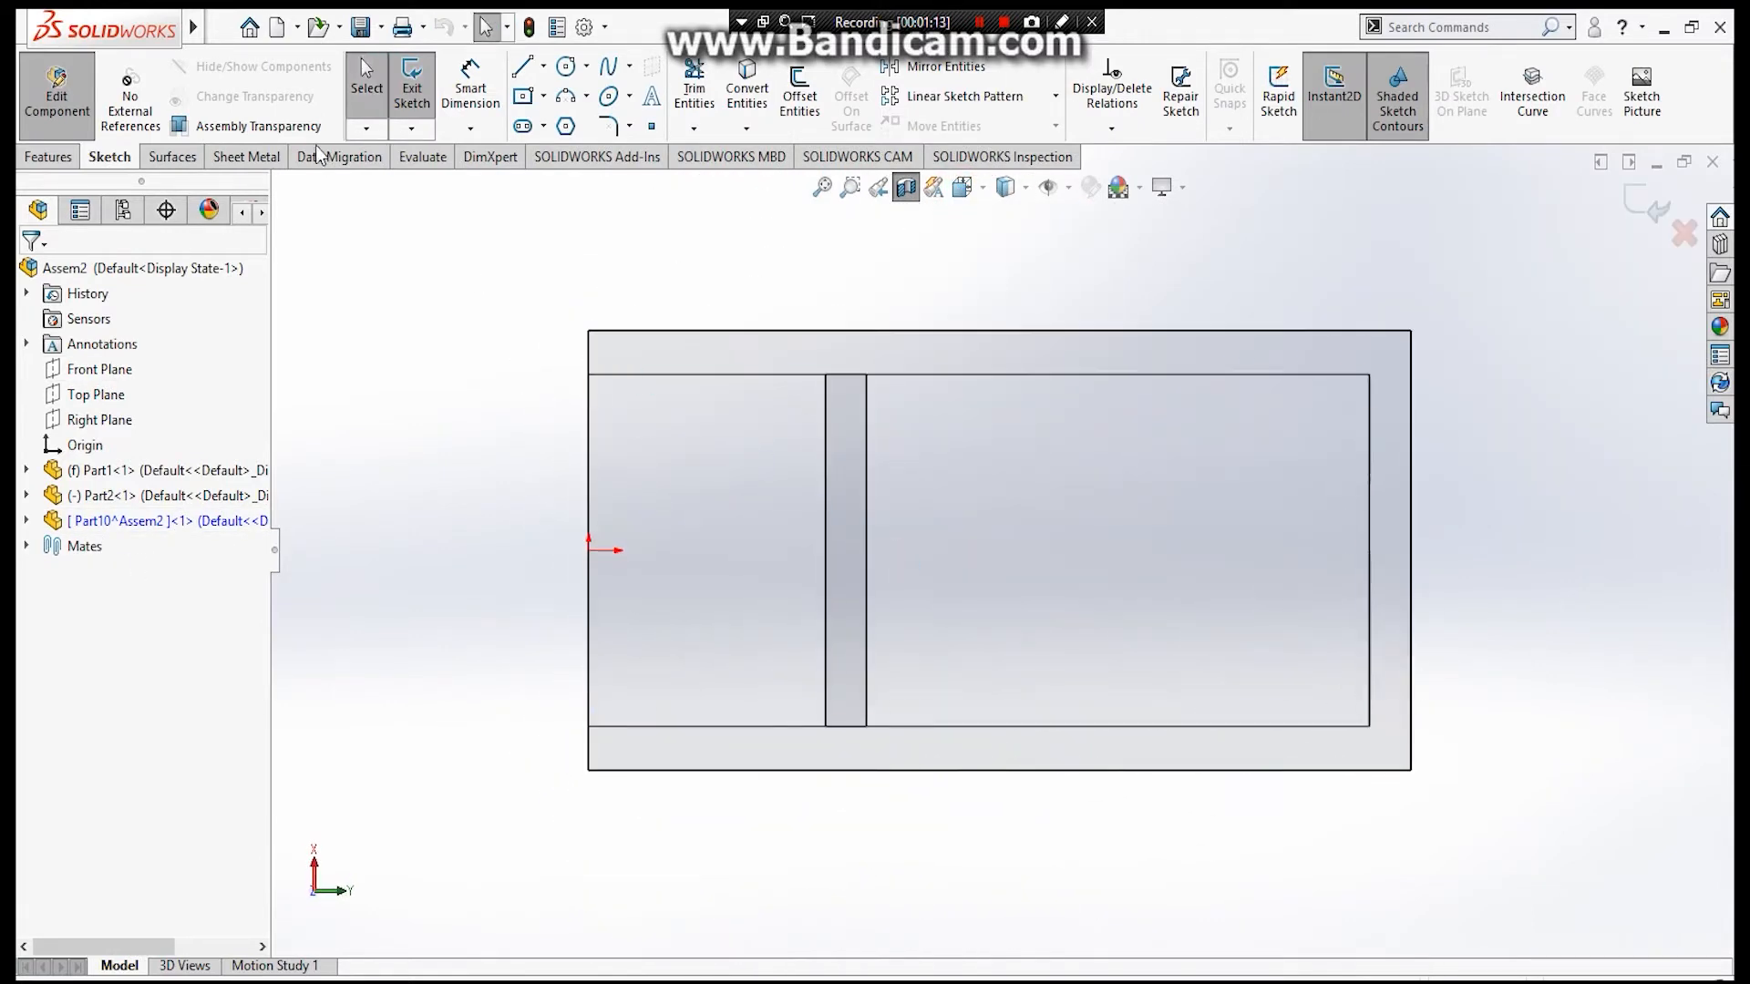
{"action": "left_click", "coordinate": [523, 66]}
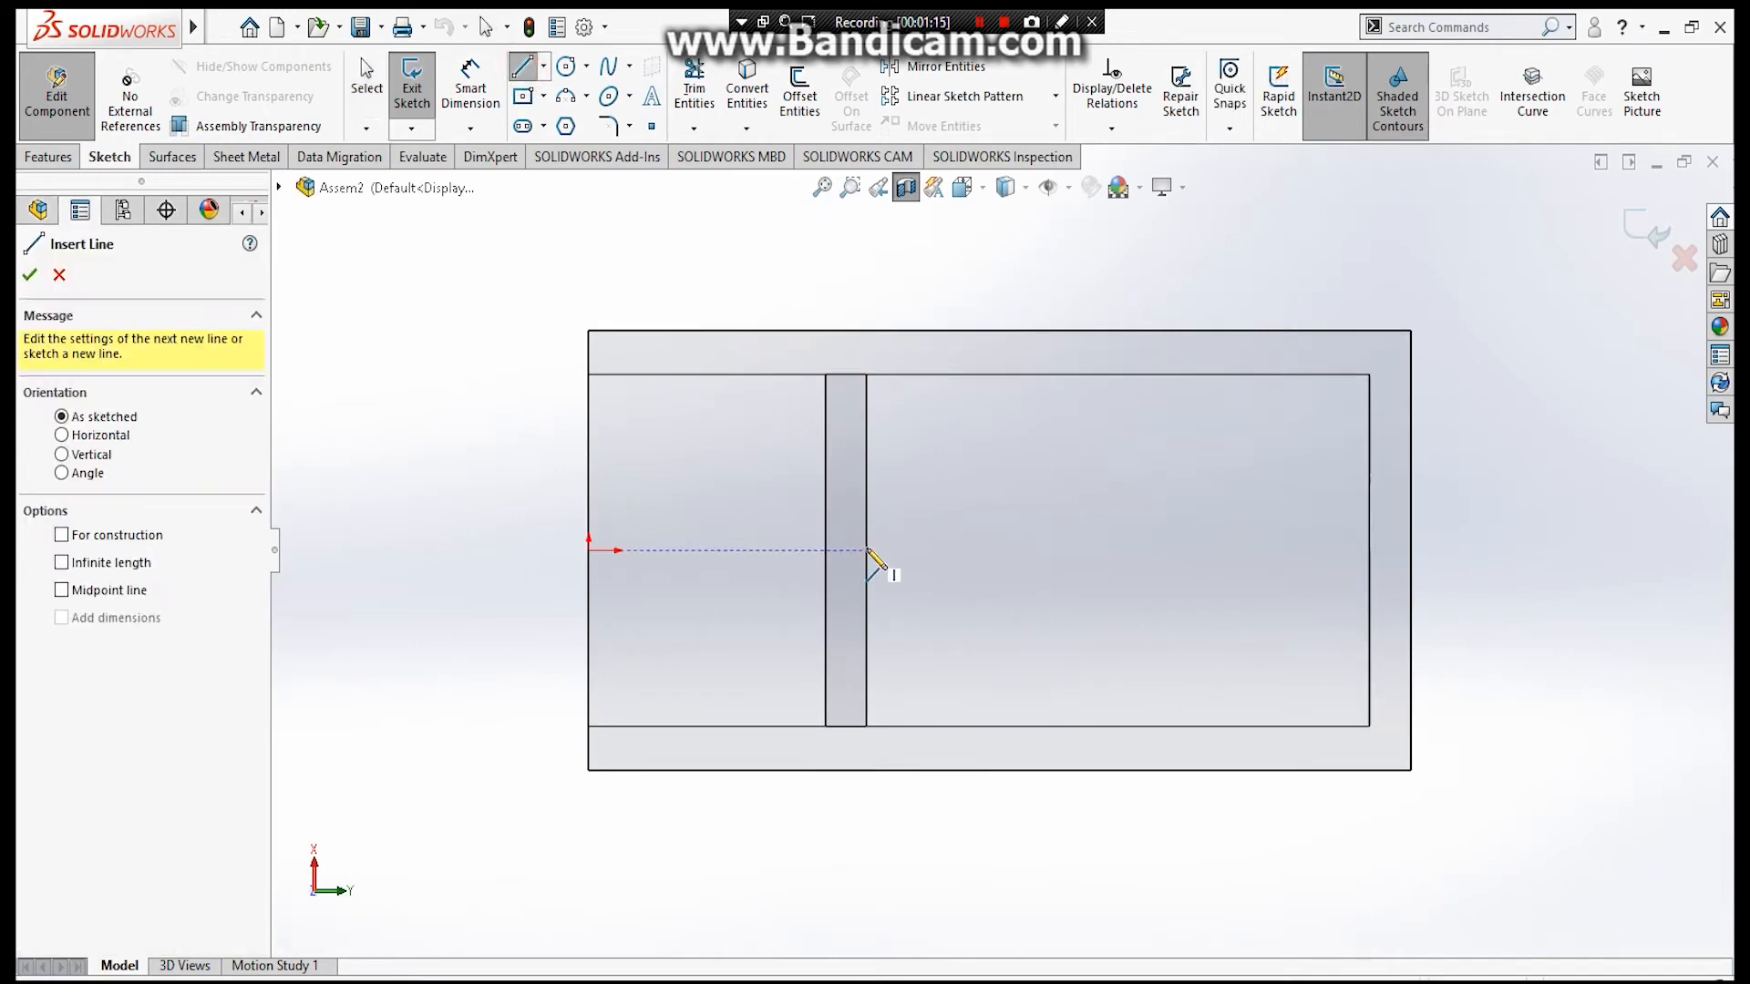
{"action": "left_click_drag", "start_coordinate": [864, 551], "coordinate": [1369, 551]}
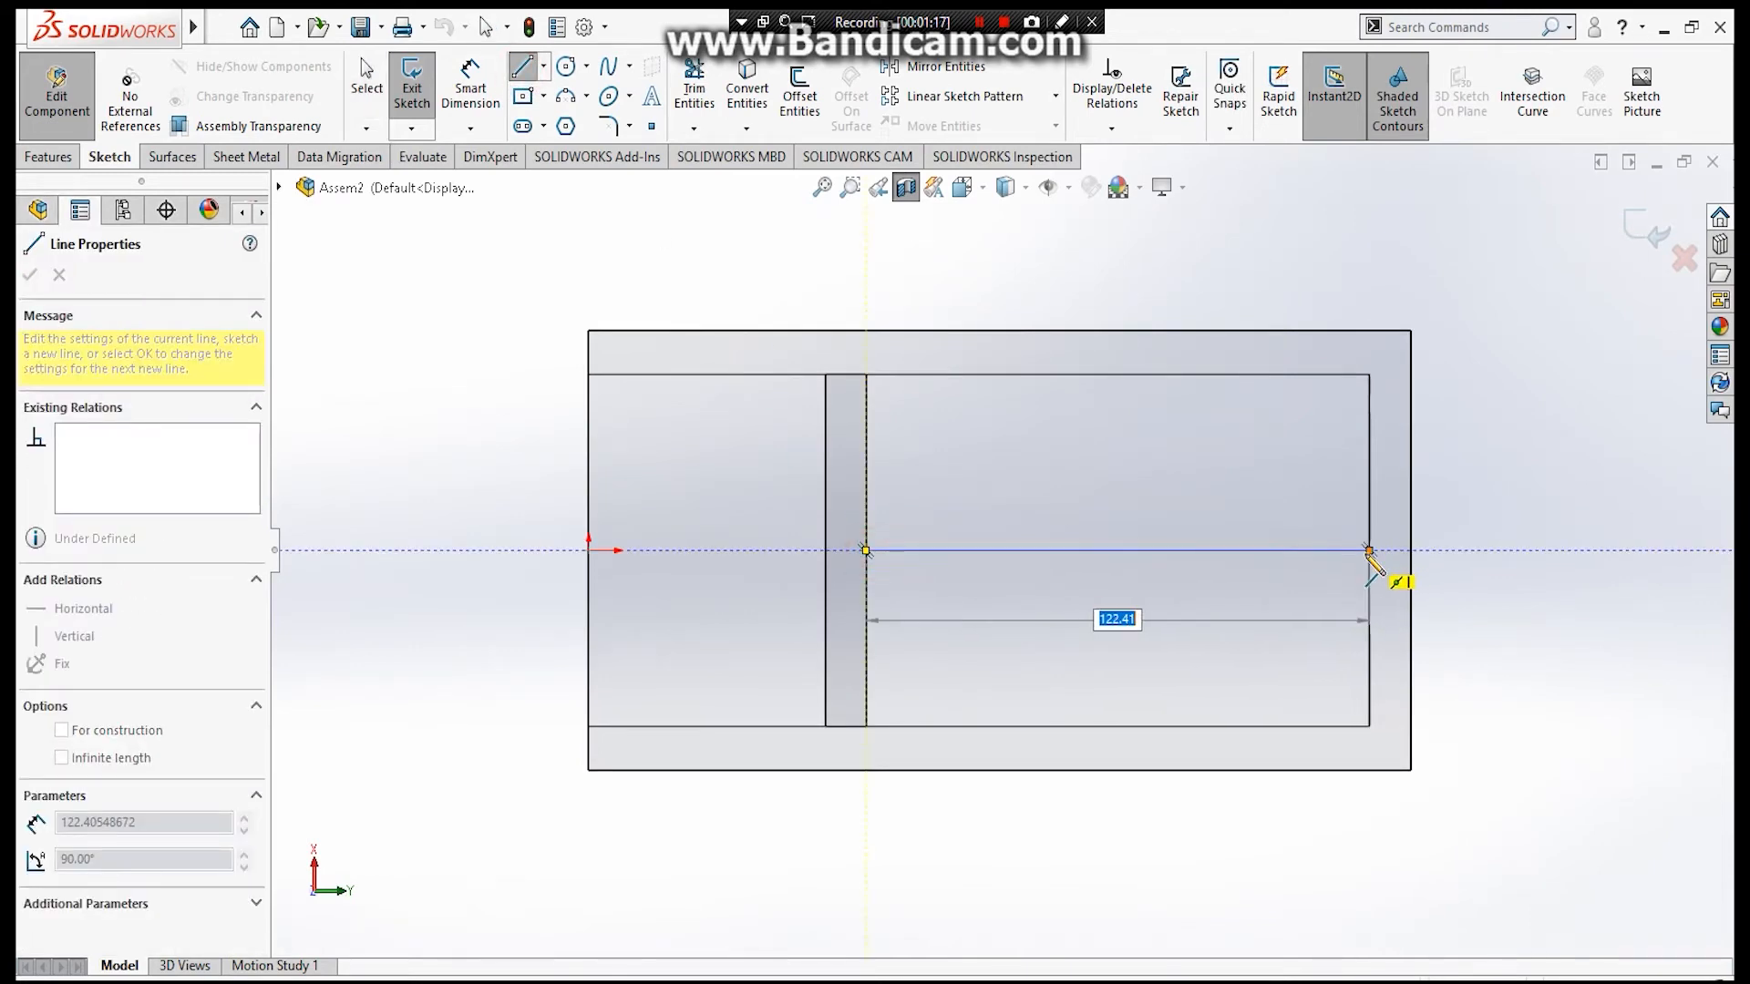
{"action": "right_click", "coordinate": [344, 359]}
{"action": "left_click", "coordinate": [379, 375]}
{"action": "left_click", "coordinate": [1647, 239]}
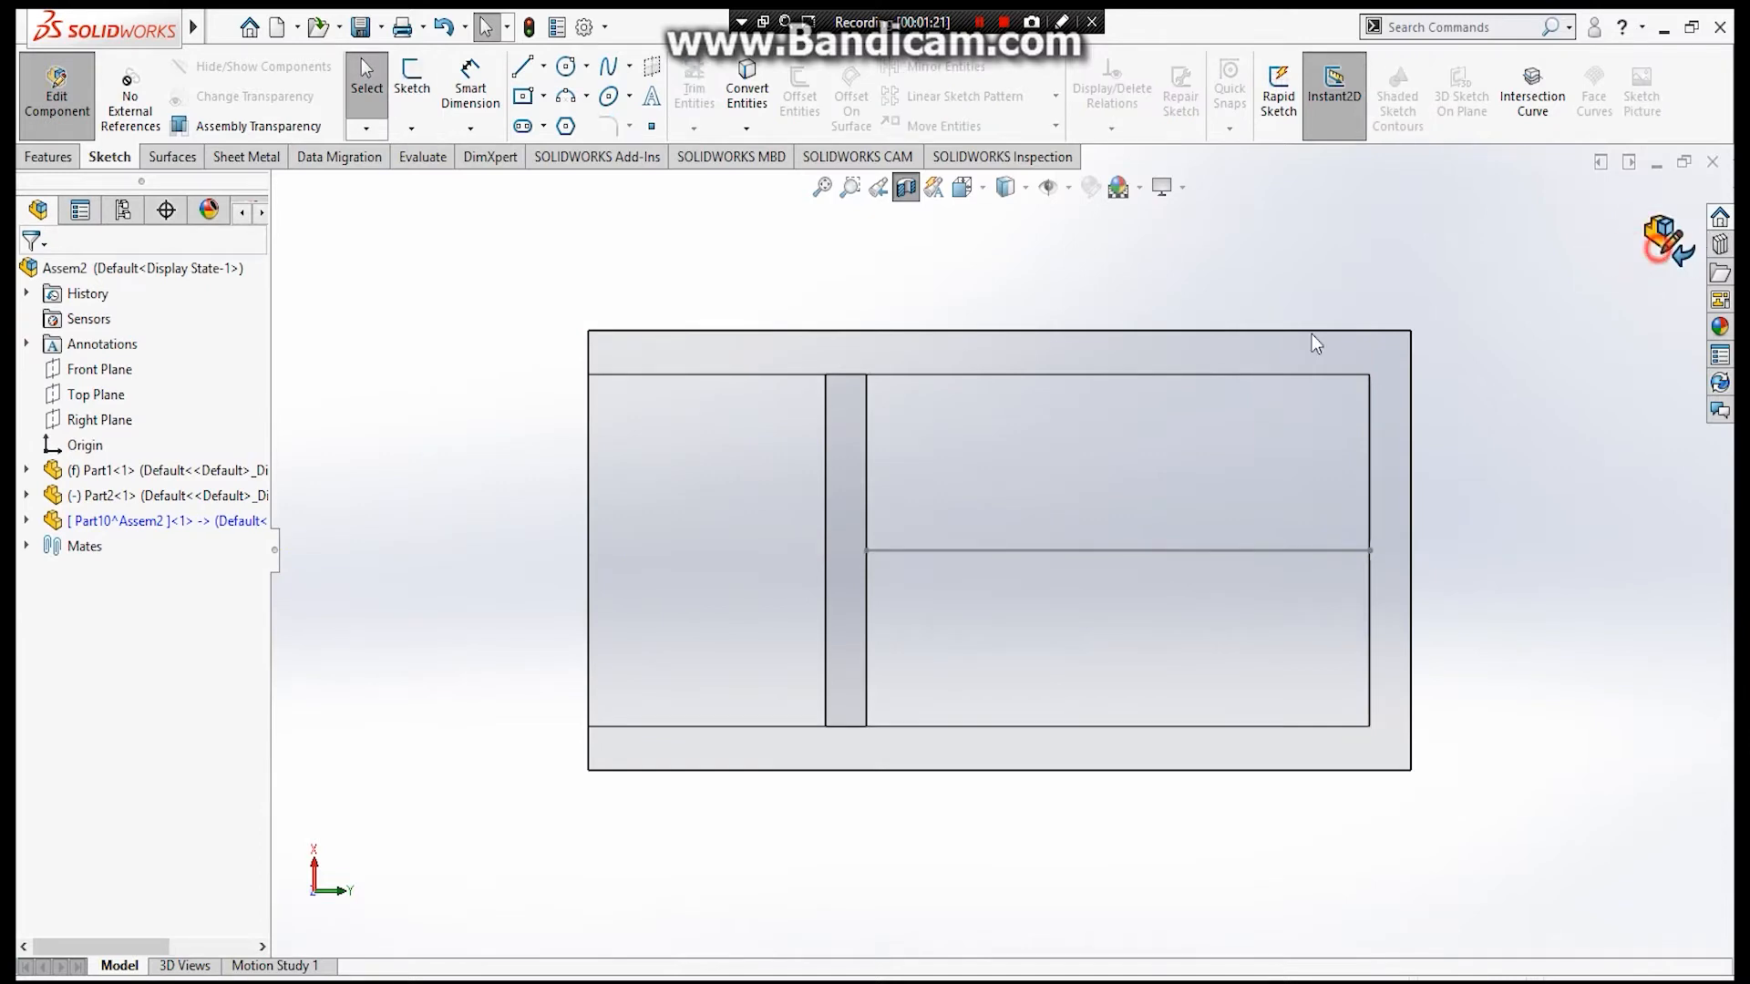
Slide the disc toward the cylinder's open end and rebuild the assembly to update the sketched line.
{"action": "middle_click_drag", "start_coordinate": [960, 429], "coordinate": [955, 321]}
{"action": "left_click_drag", "start_coordinate": [820, 620], "coordinate": [706, 679]}
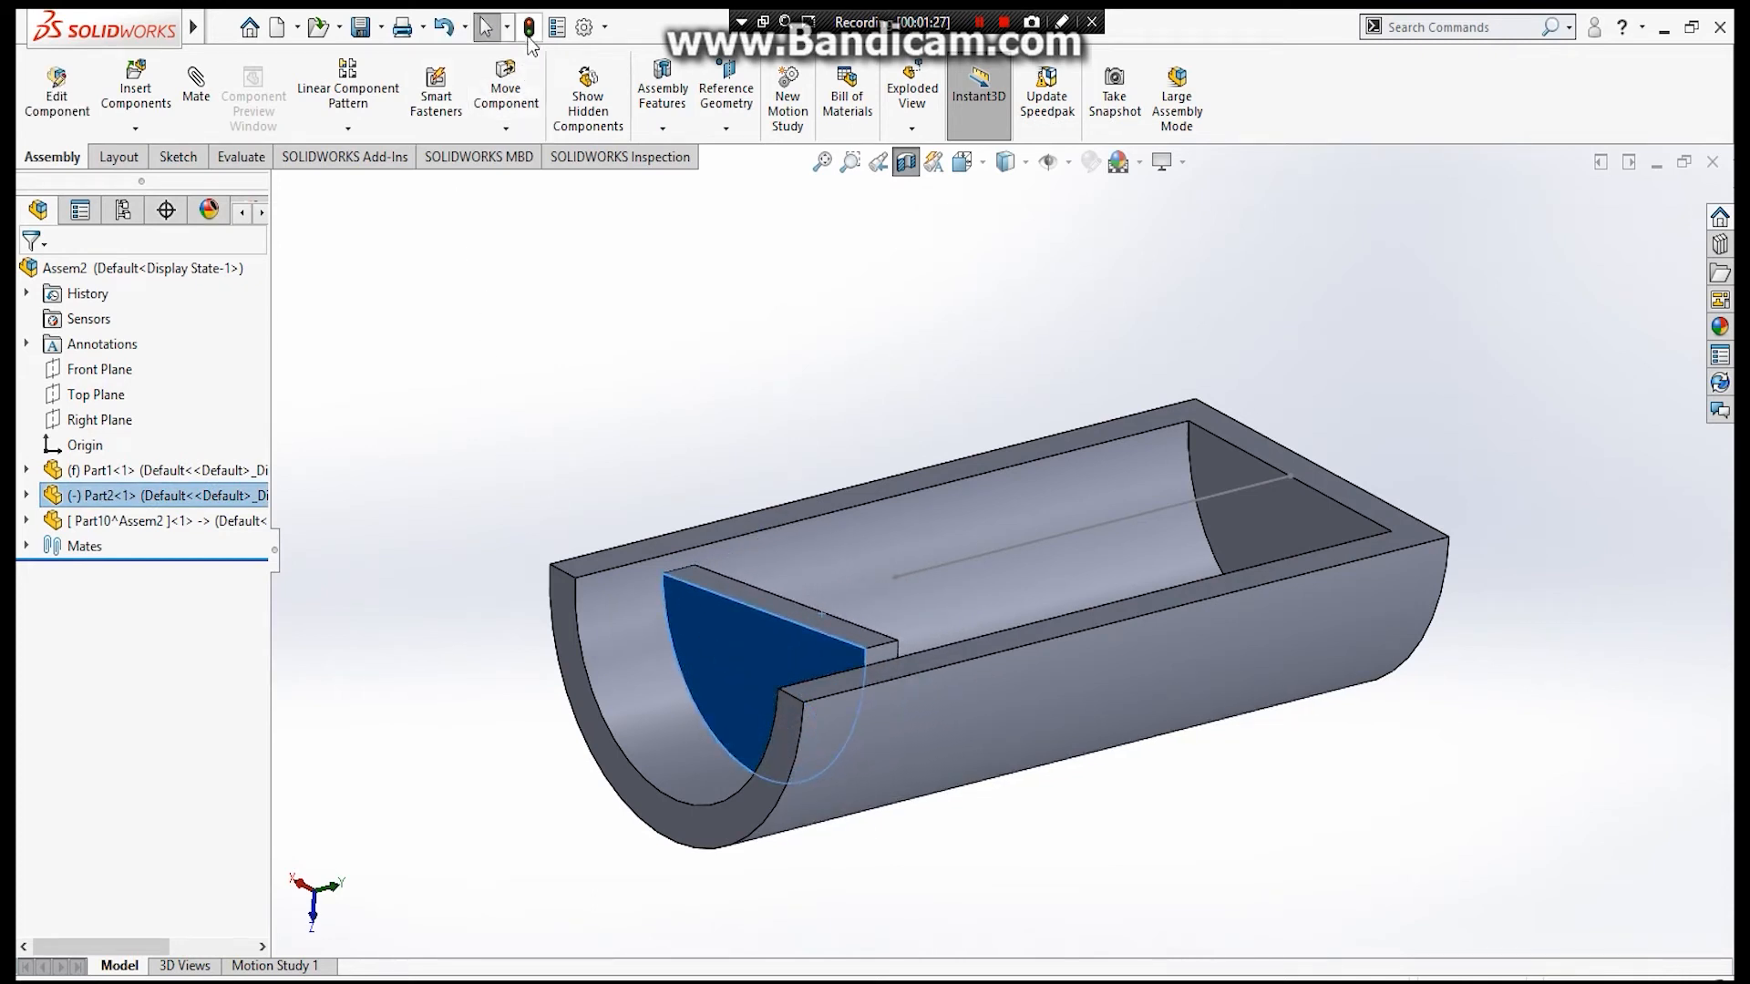
{"action": "left_click", "coordinate": [530, 35]}
{"action": "left_click", "coordinate": [430, 462]}
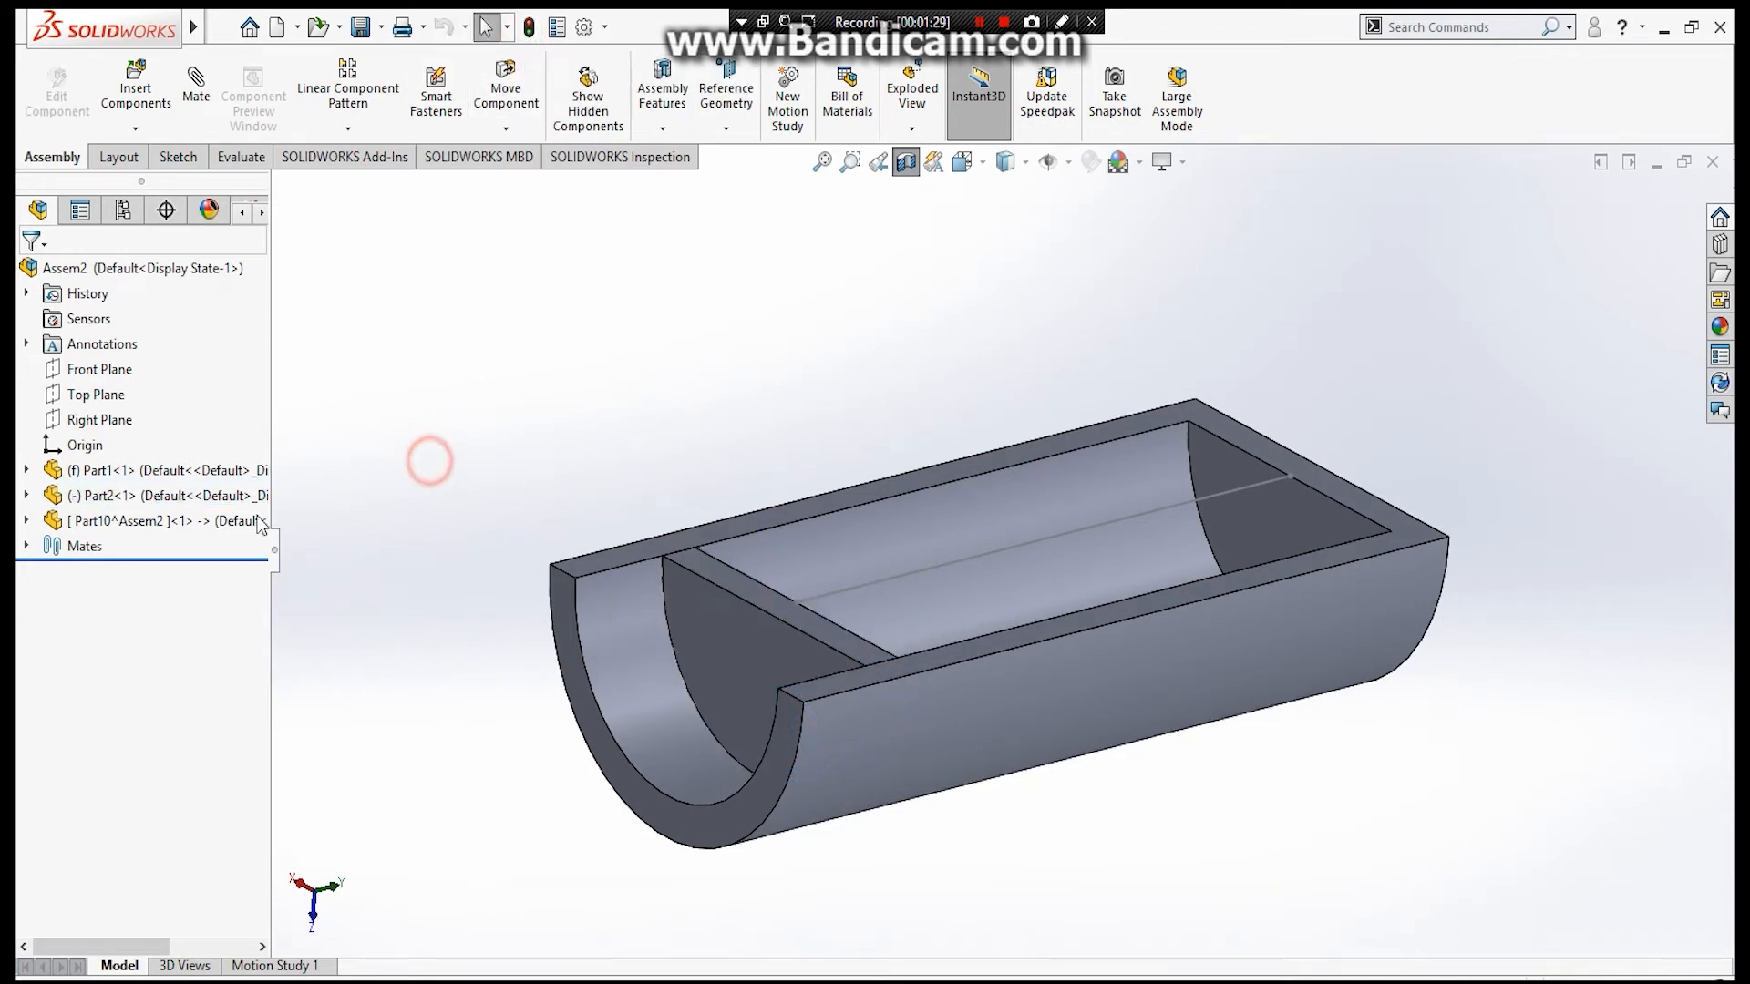
Open the new in-context part in its own window.
{"action": "right_click", "coordinate": [223, 534]}
{"action": "right_click", "coordinate": [202, 529]}
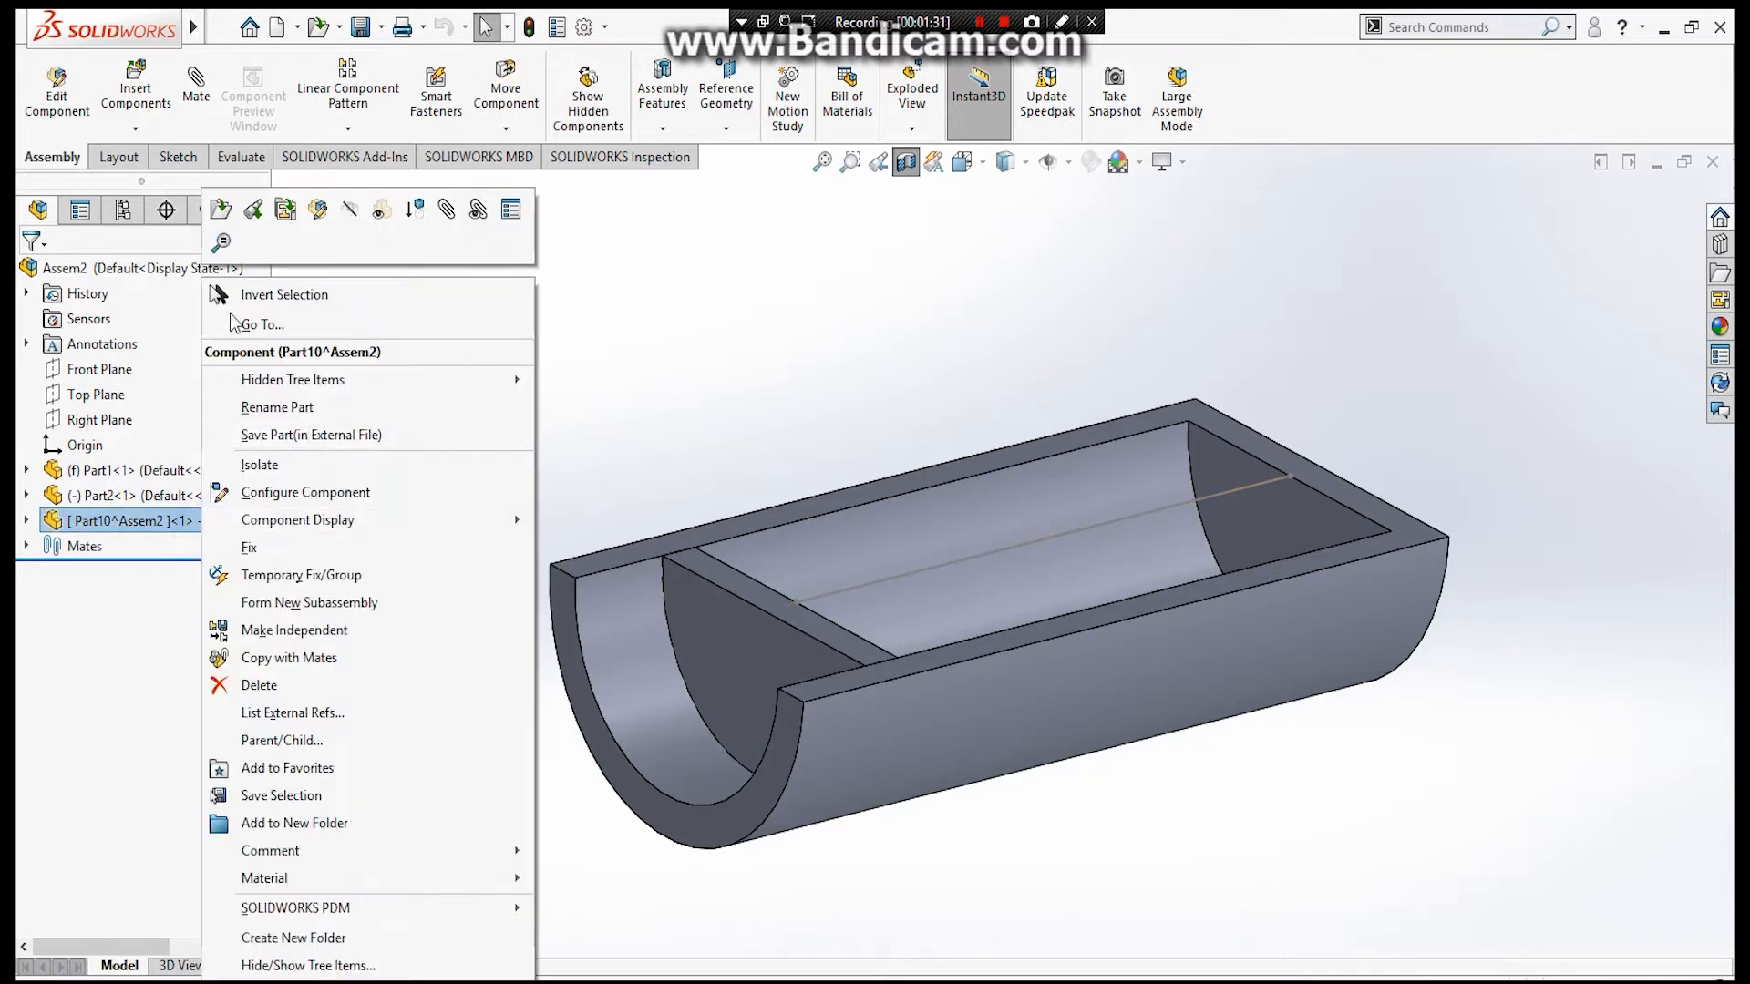
{"action": "left_click", "coordinate": [220, 219]}
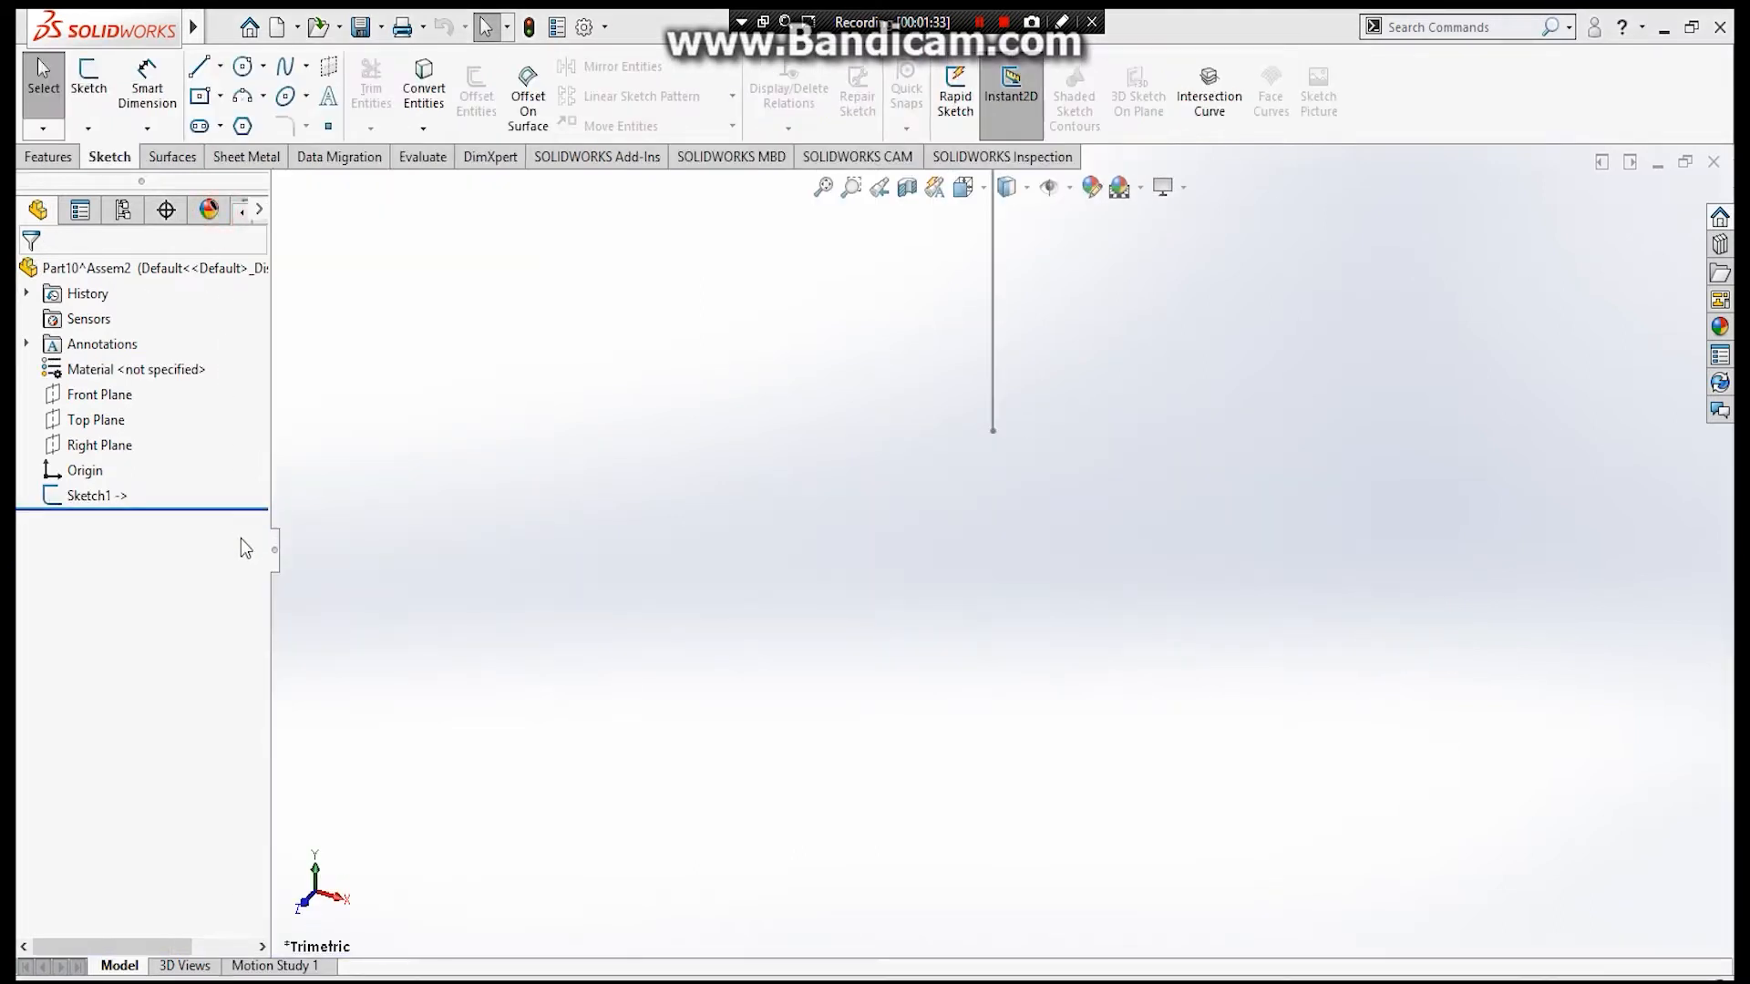
Edit the line sketch, add a driven length dimension to the vertical line, and exit the sketch.
{"action": "right_click", "coordinate": [96, 496]}
{"action": "left_click", "coordinate": [114, 420]}
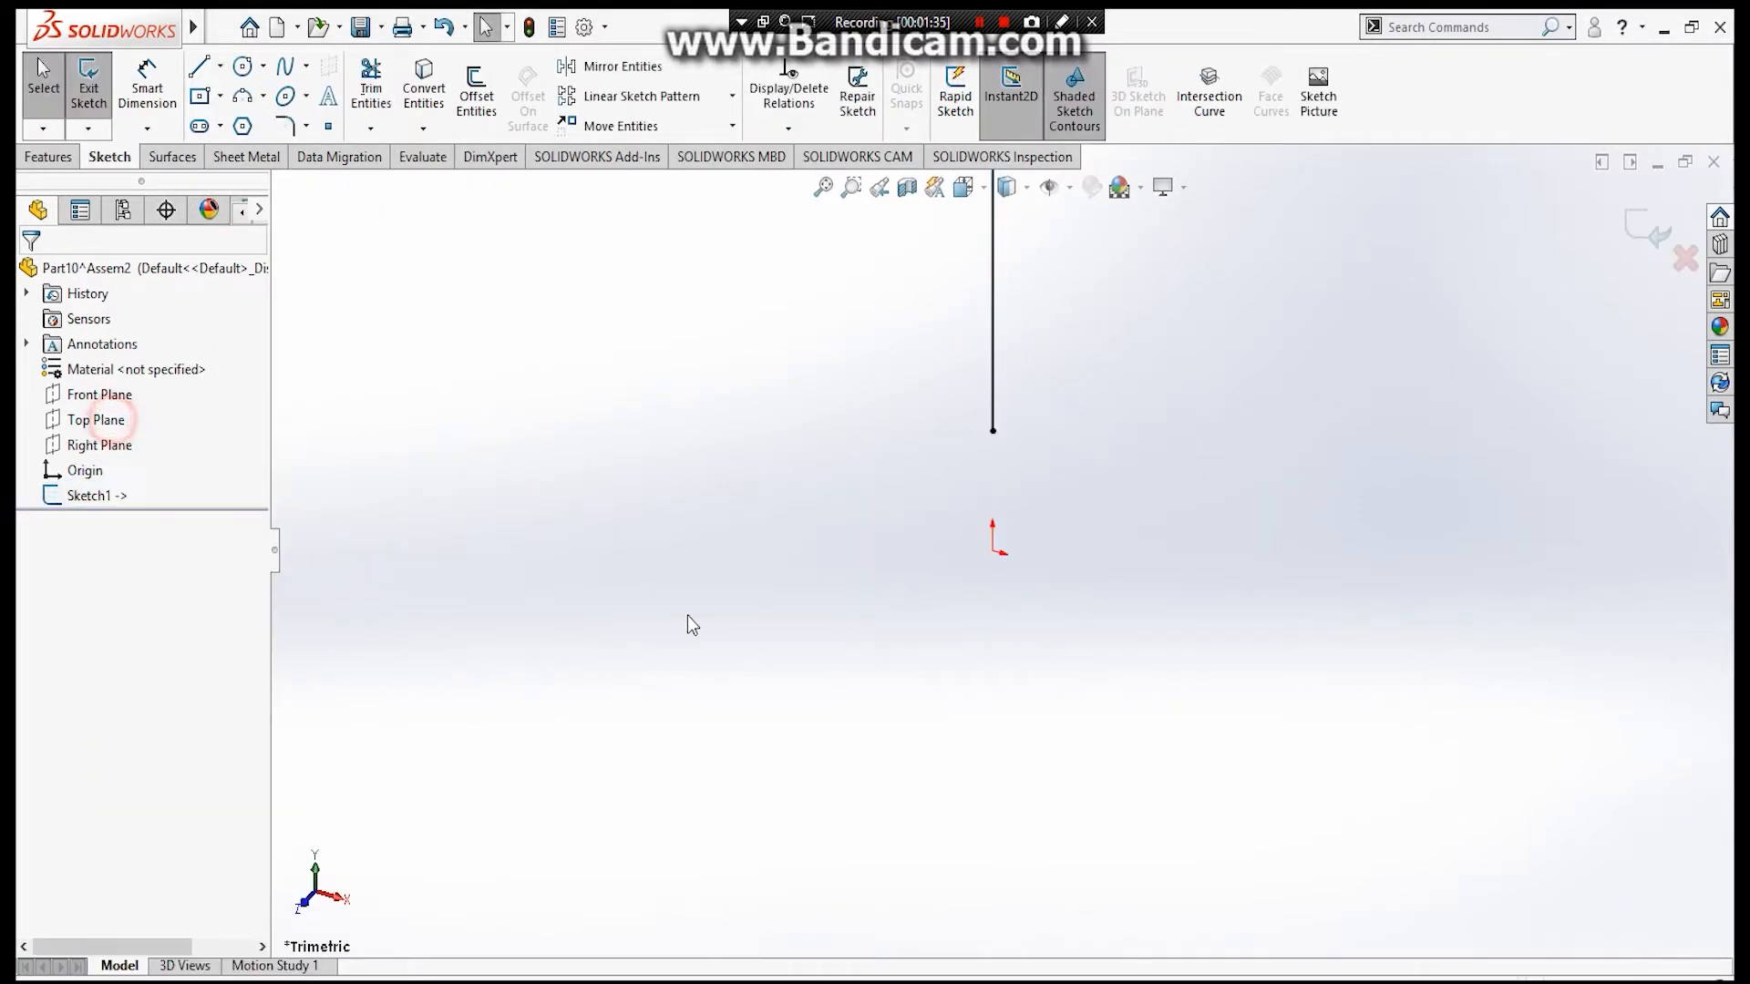
{"action": "left_click", "coordinate": [146, 87]}
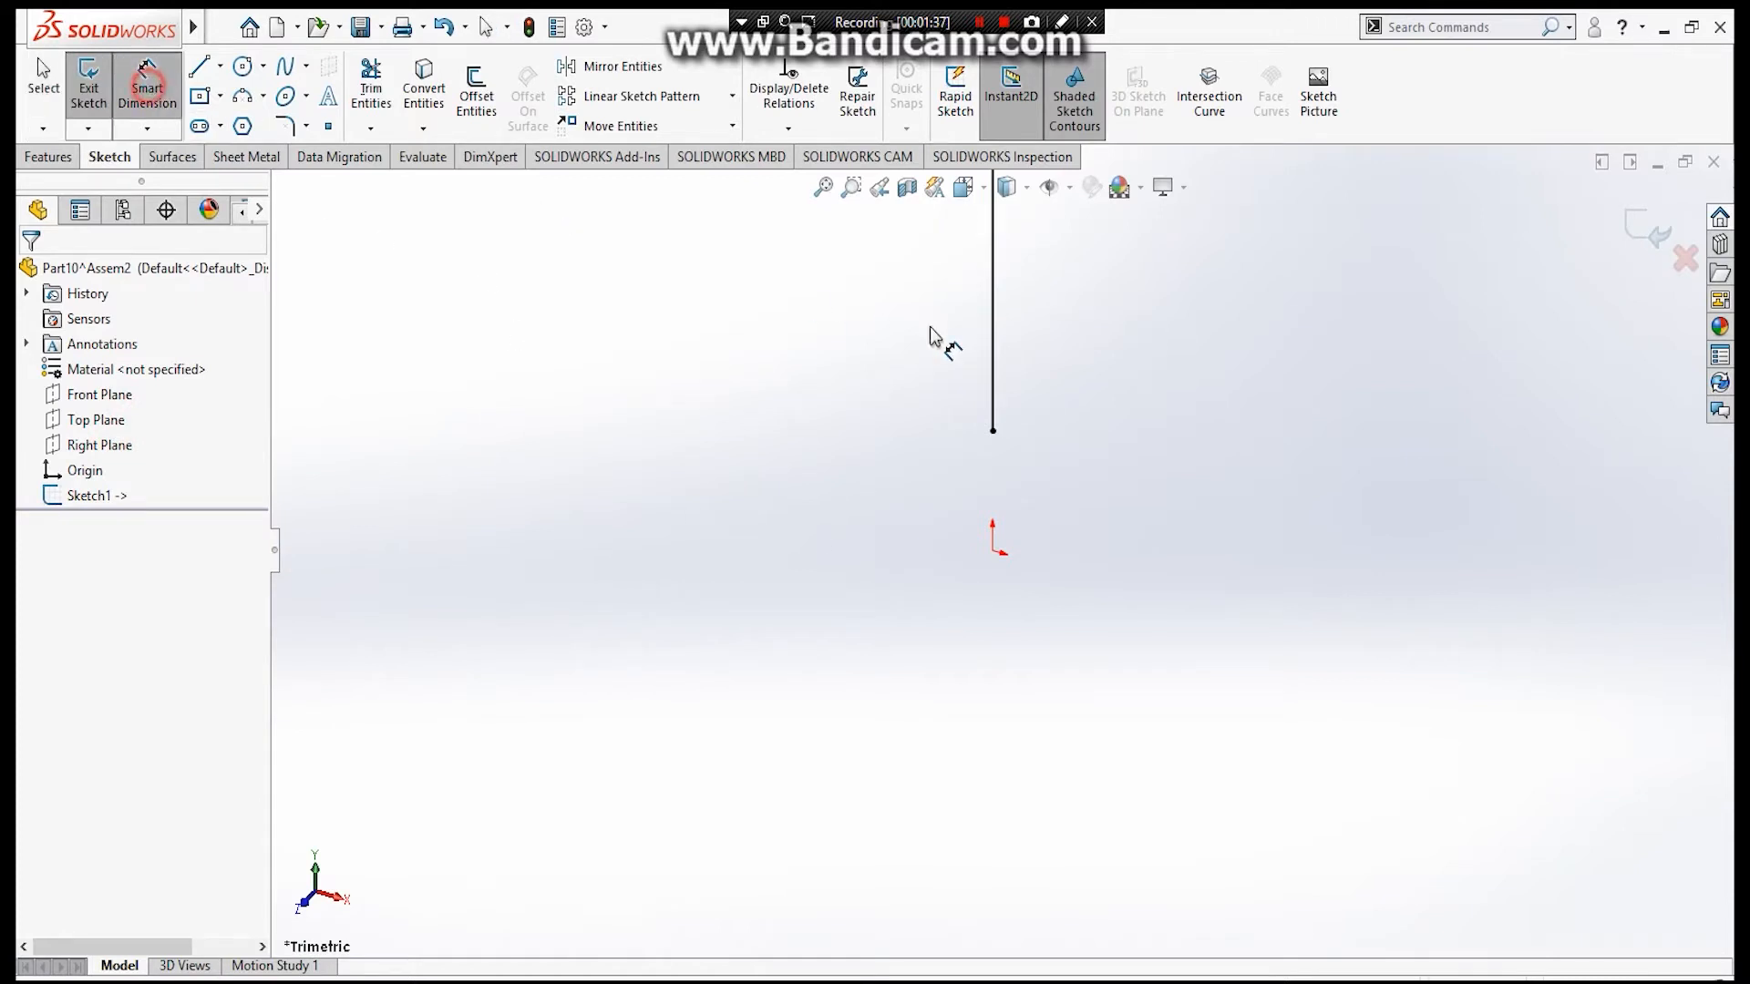
{"action": "left_click", "coordinate": [991, 301]}
{"action": "left_click", "coordinate": [953, 308]}
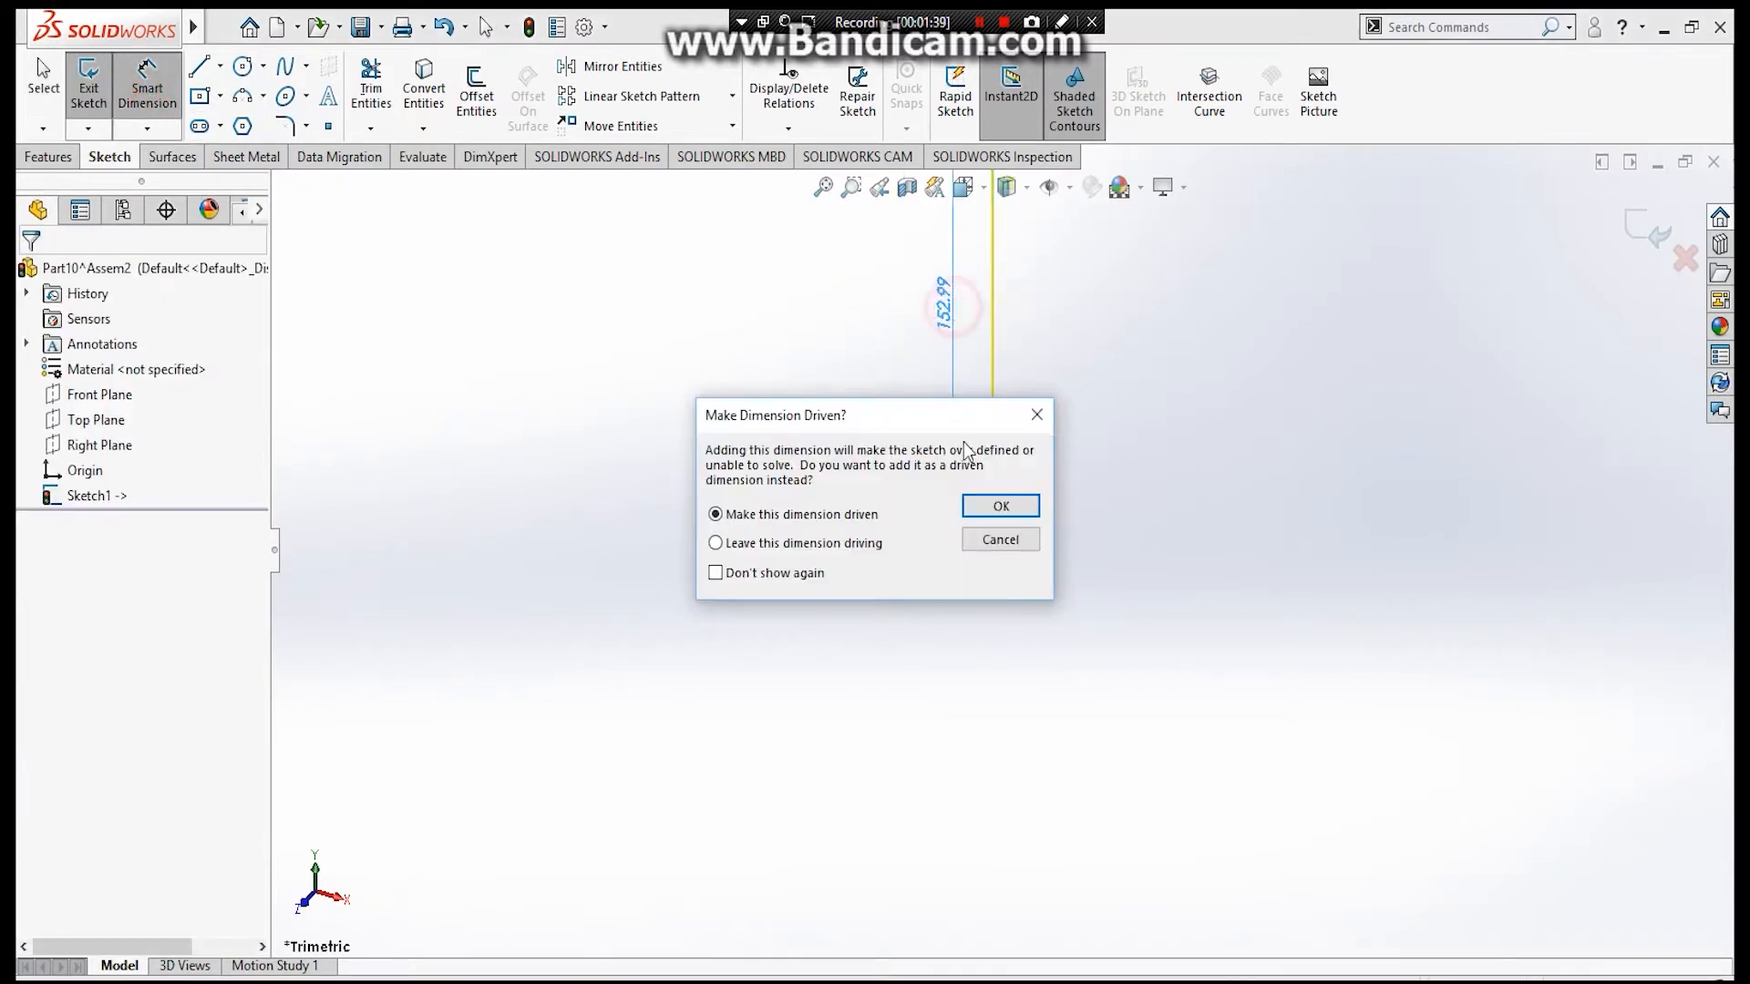
{"action": "left_click", "coordinate": [996, 513]}
{"action": "left_click", "coordinate": [1656, 239]}
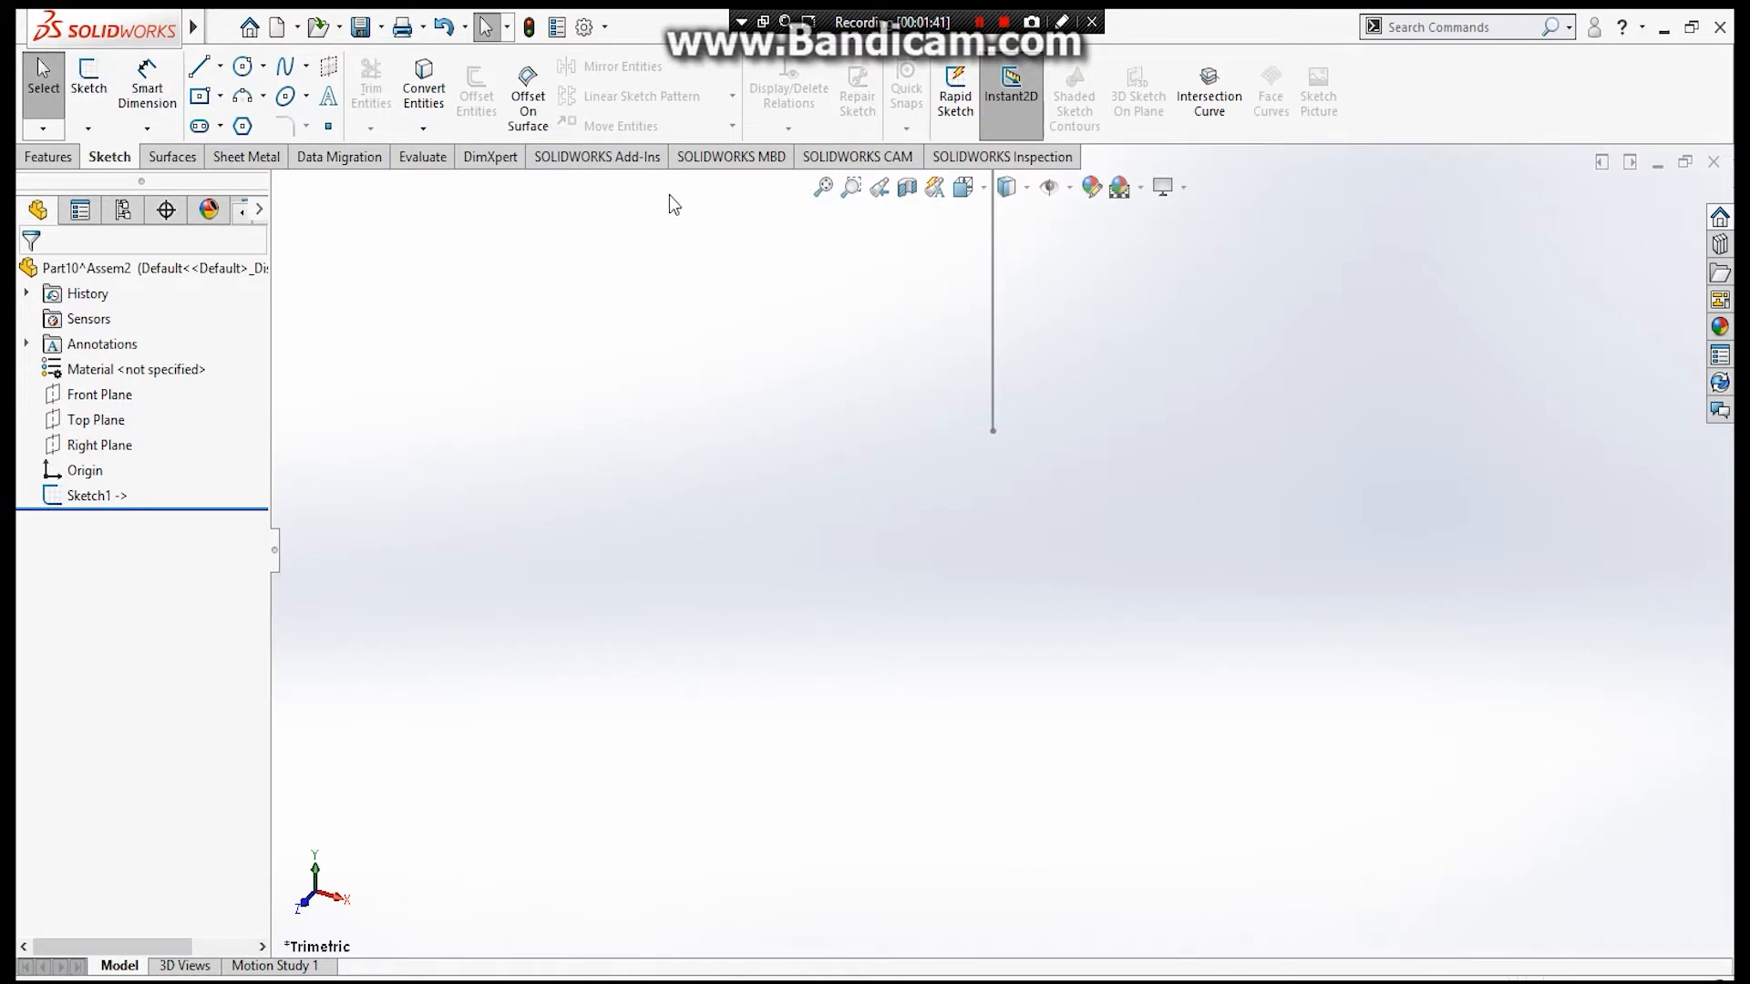
Create a reference plane perpendicular to the sketched line through its lower endpoint.
{"action": "left_click", "coordinate": [48, 156]}
{"action": "left_click", "coordinate": [882, 95]}
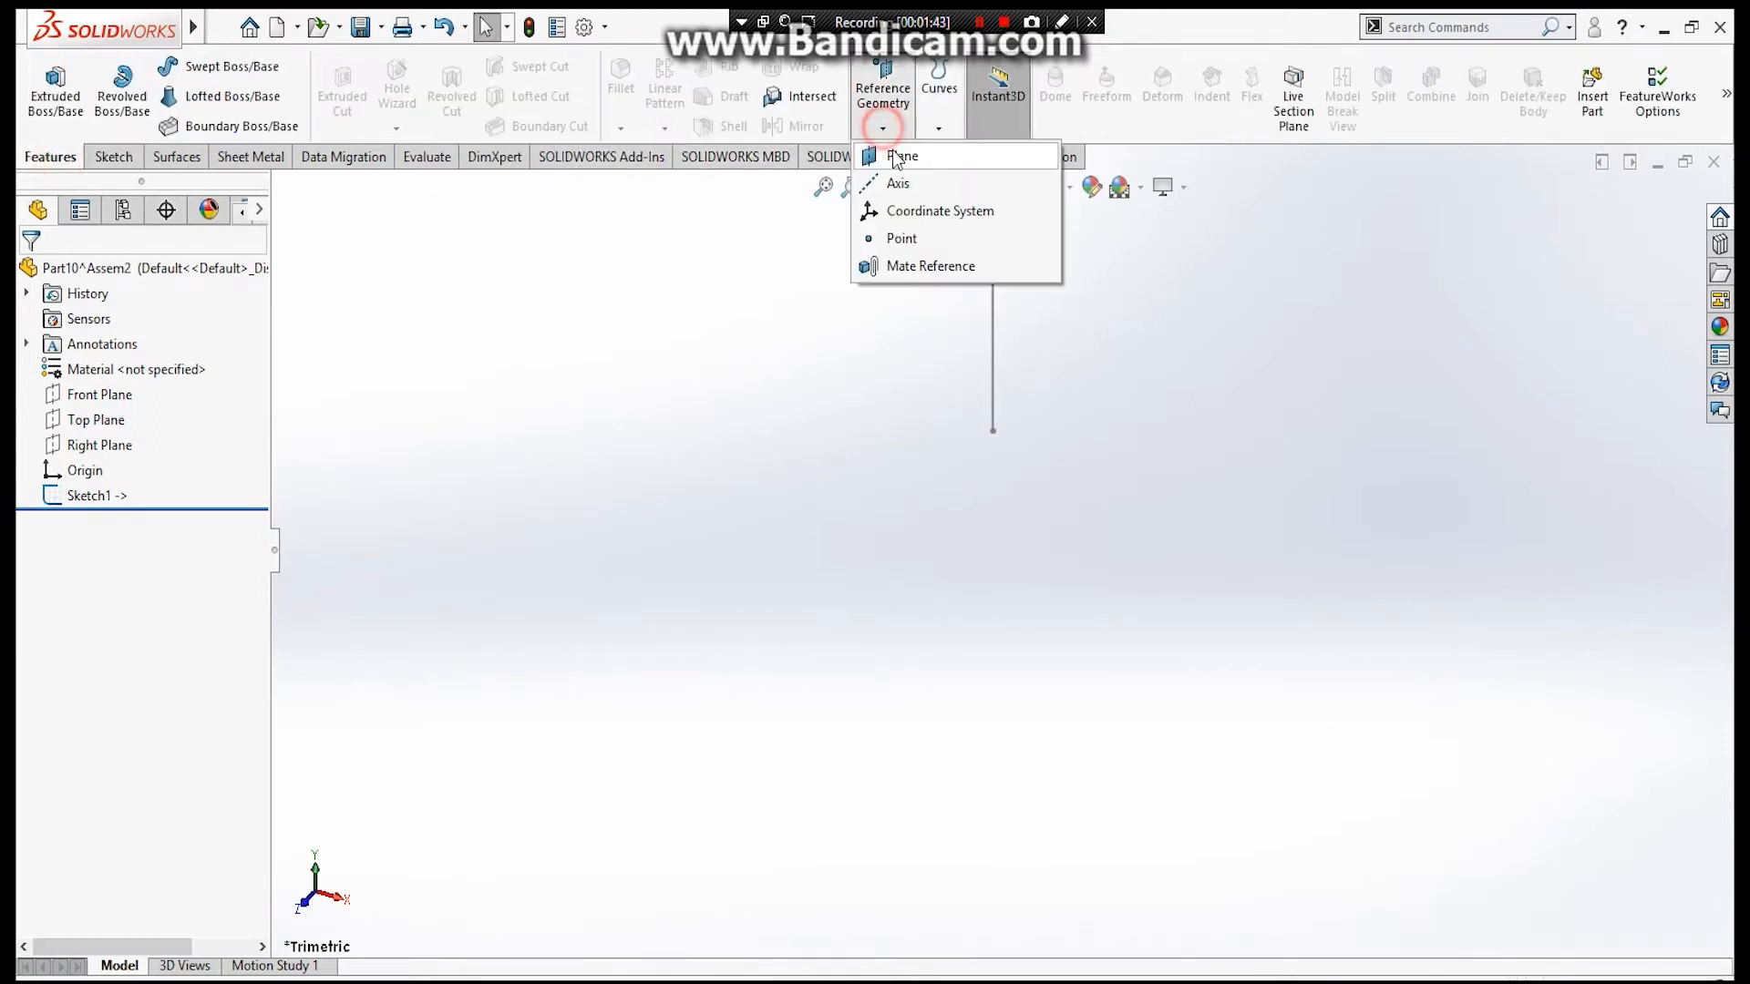
{"action": "left_click", "coordinate": [893, 148]}
{"action": "left_click", "coordinate": [995, 355]}
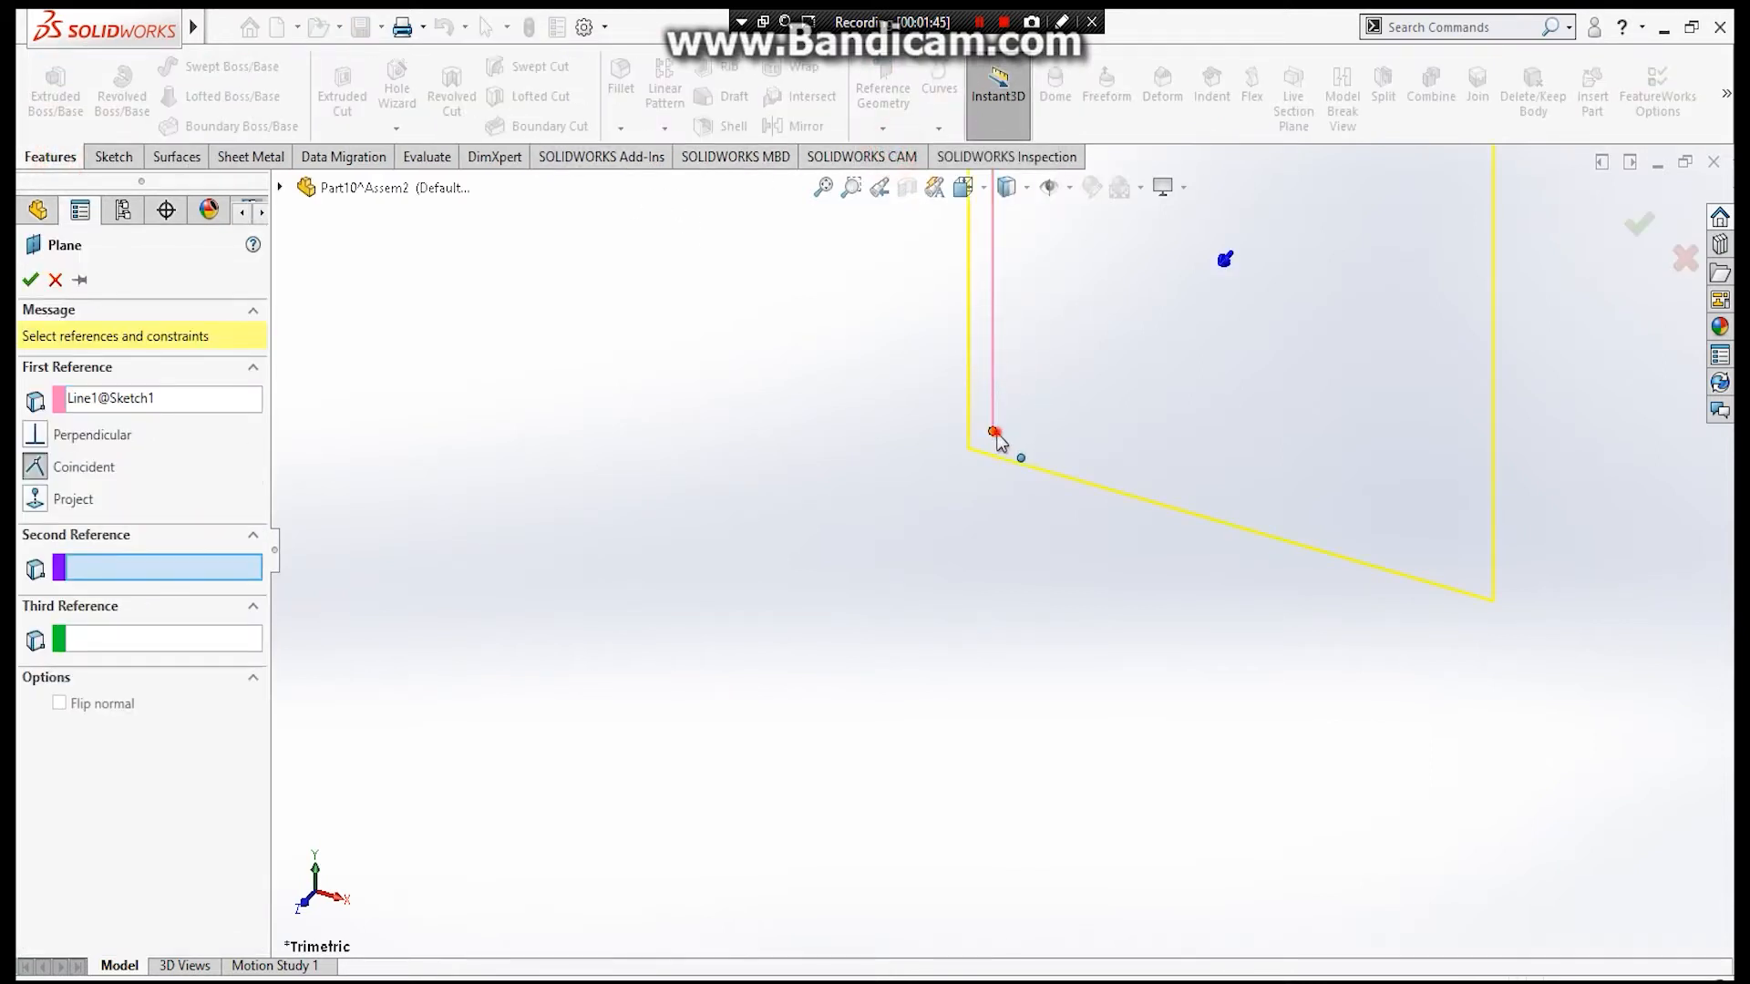
{"action": "left_click", "coordinate": [993, 433]}
{"action": "left_click", "coordinate": [30, 276]}
{"action": "left_click", "coordinate": [691, 550]}
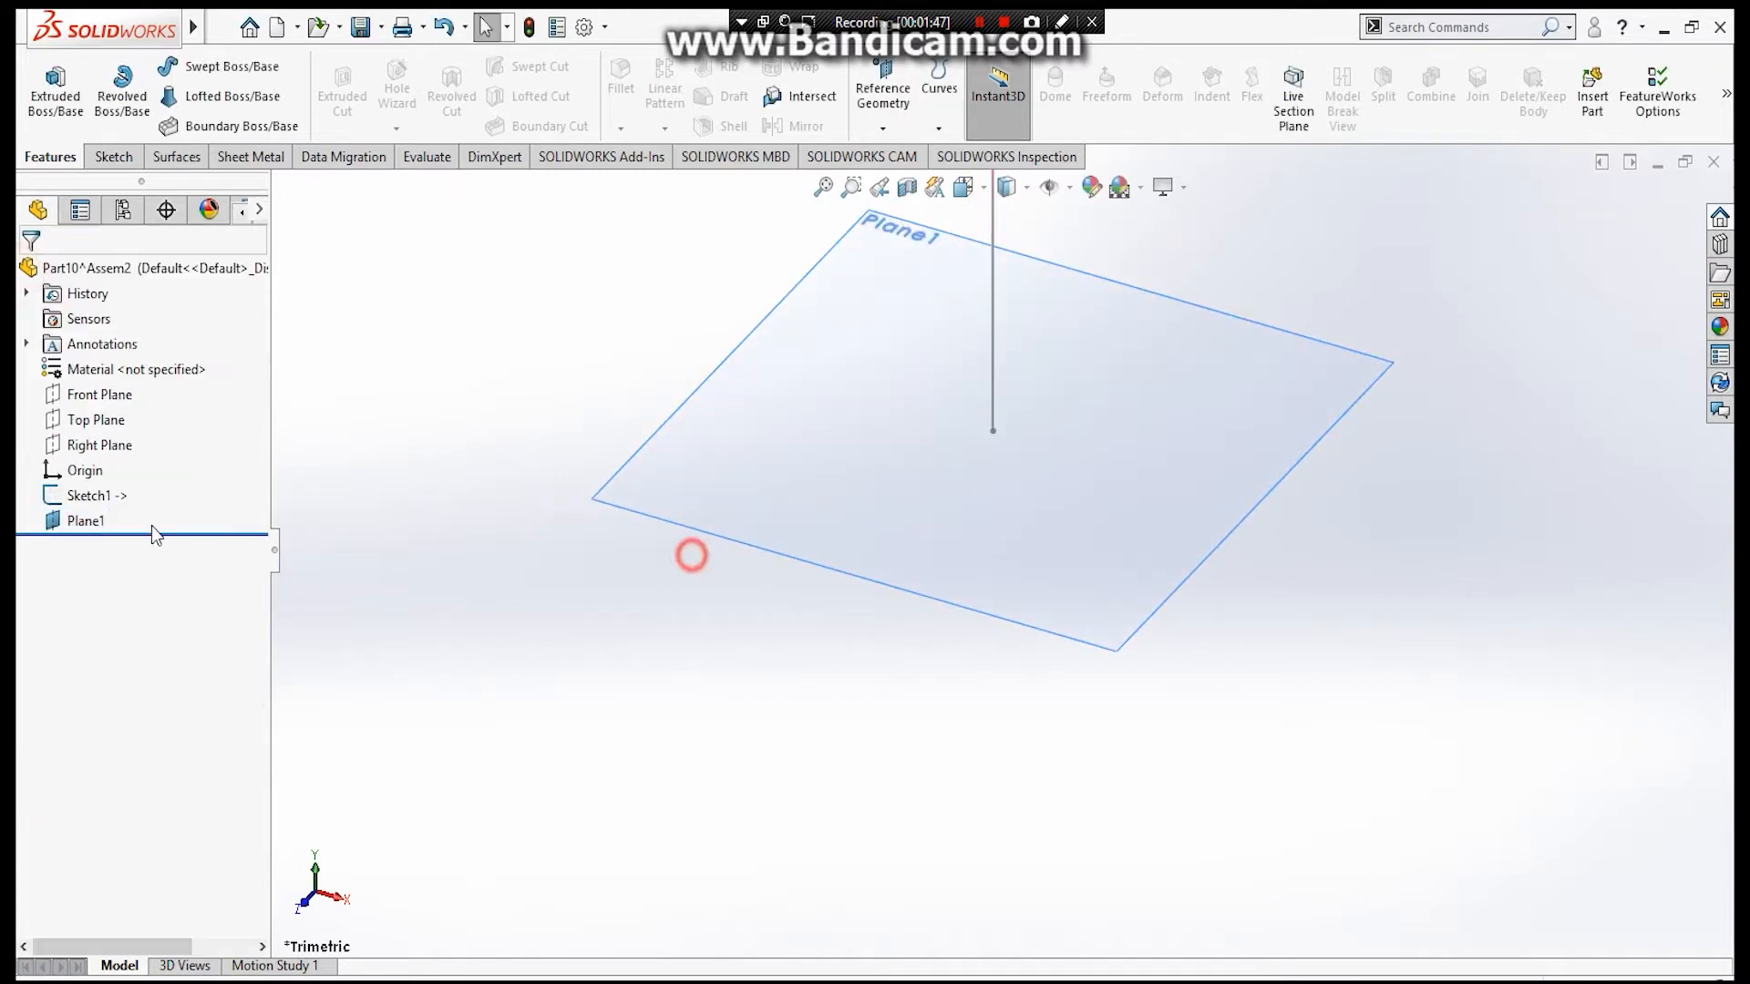
Sketch a 60 mm diameter circle on Plane1 centred on the origin, and exit the sketch.
{"action": "left_click", "coordinate": [78, 521]}
{"action": "right_click", "coordinate": [99, 510]}
{"action": "left_click", "coordinate": [113, 495]}
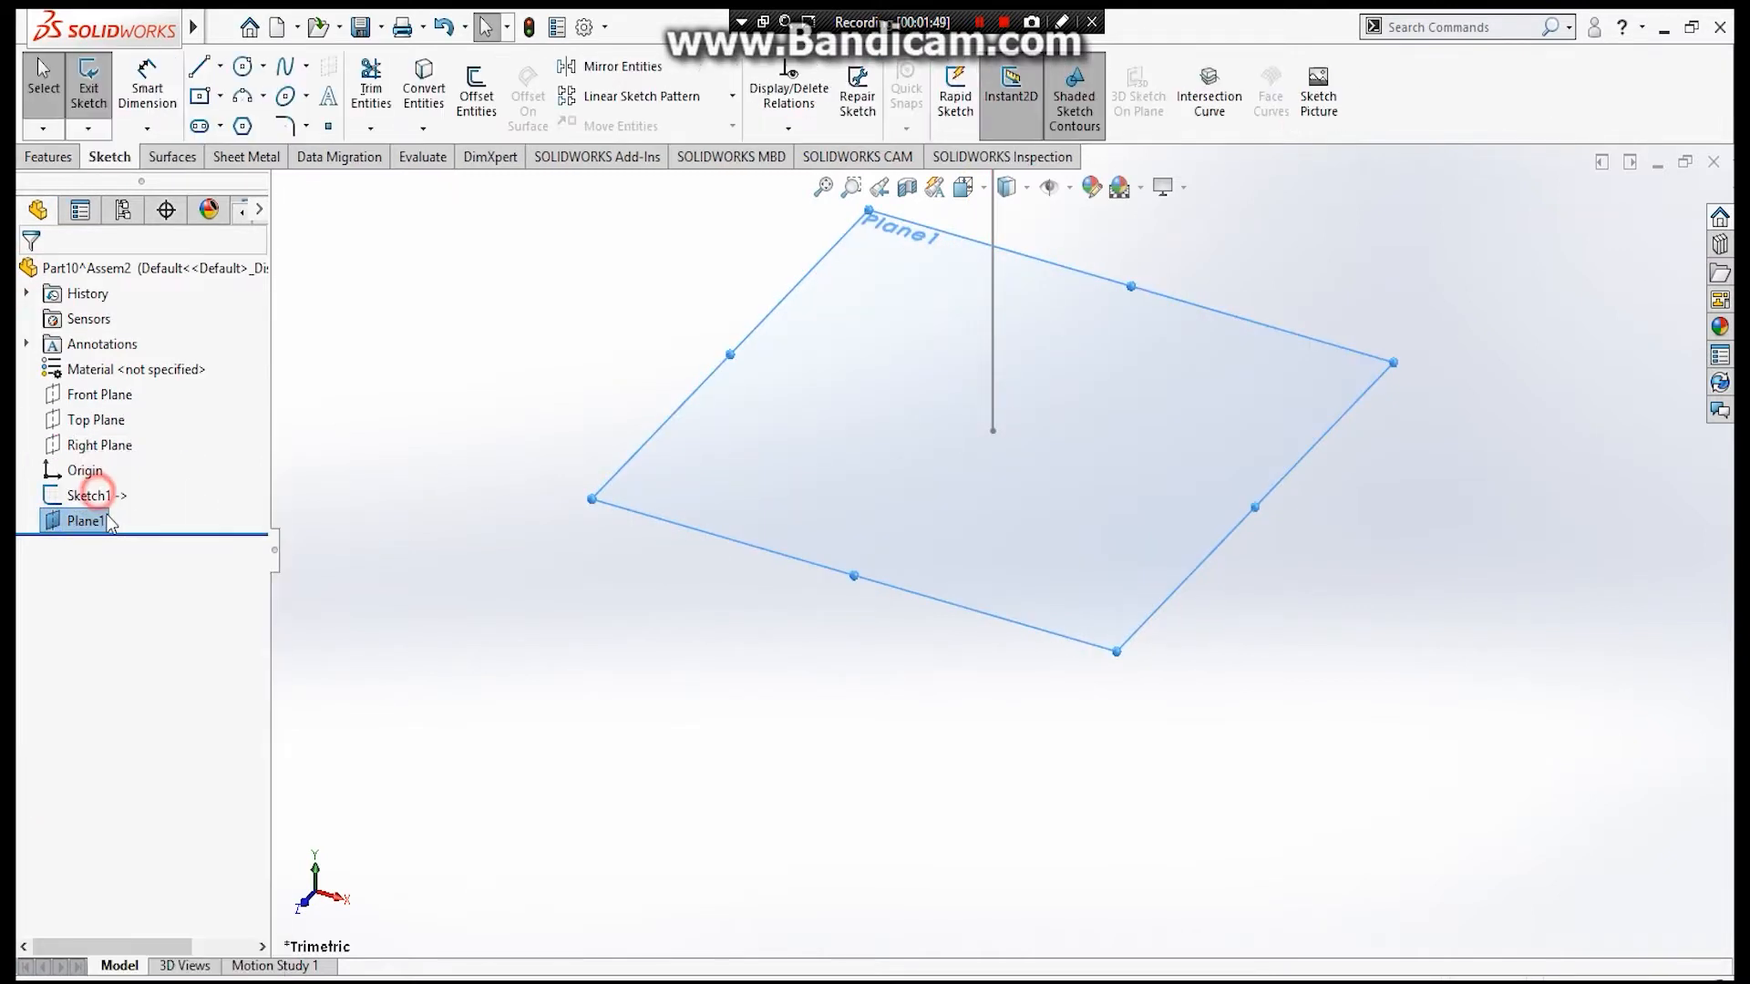
{"action": "right_click", "coordinate": [105, 547]}
{"action": "left_click", "coordinate": [165, 516]}
{"action": "left_click", "coordinate": [242, 66]}
{"action": "left_click", "coordinate": [1002, 550]}
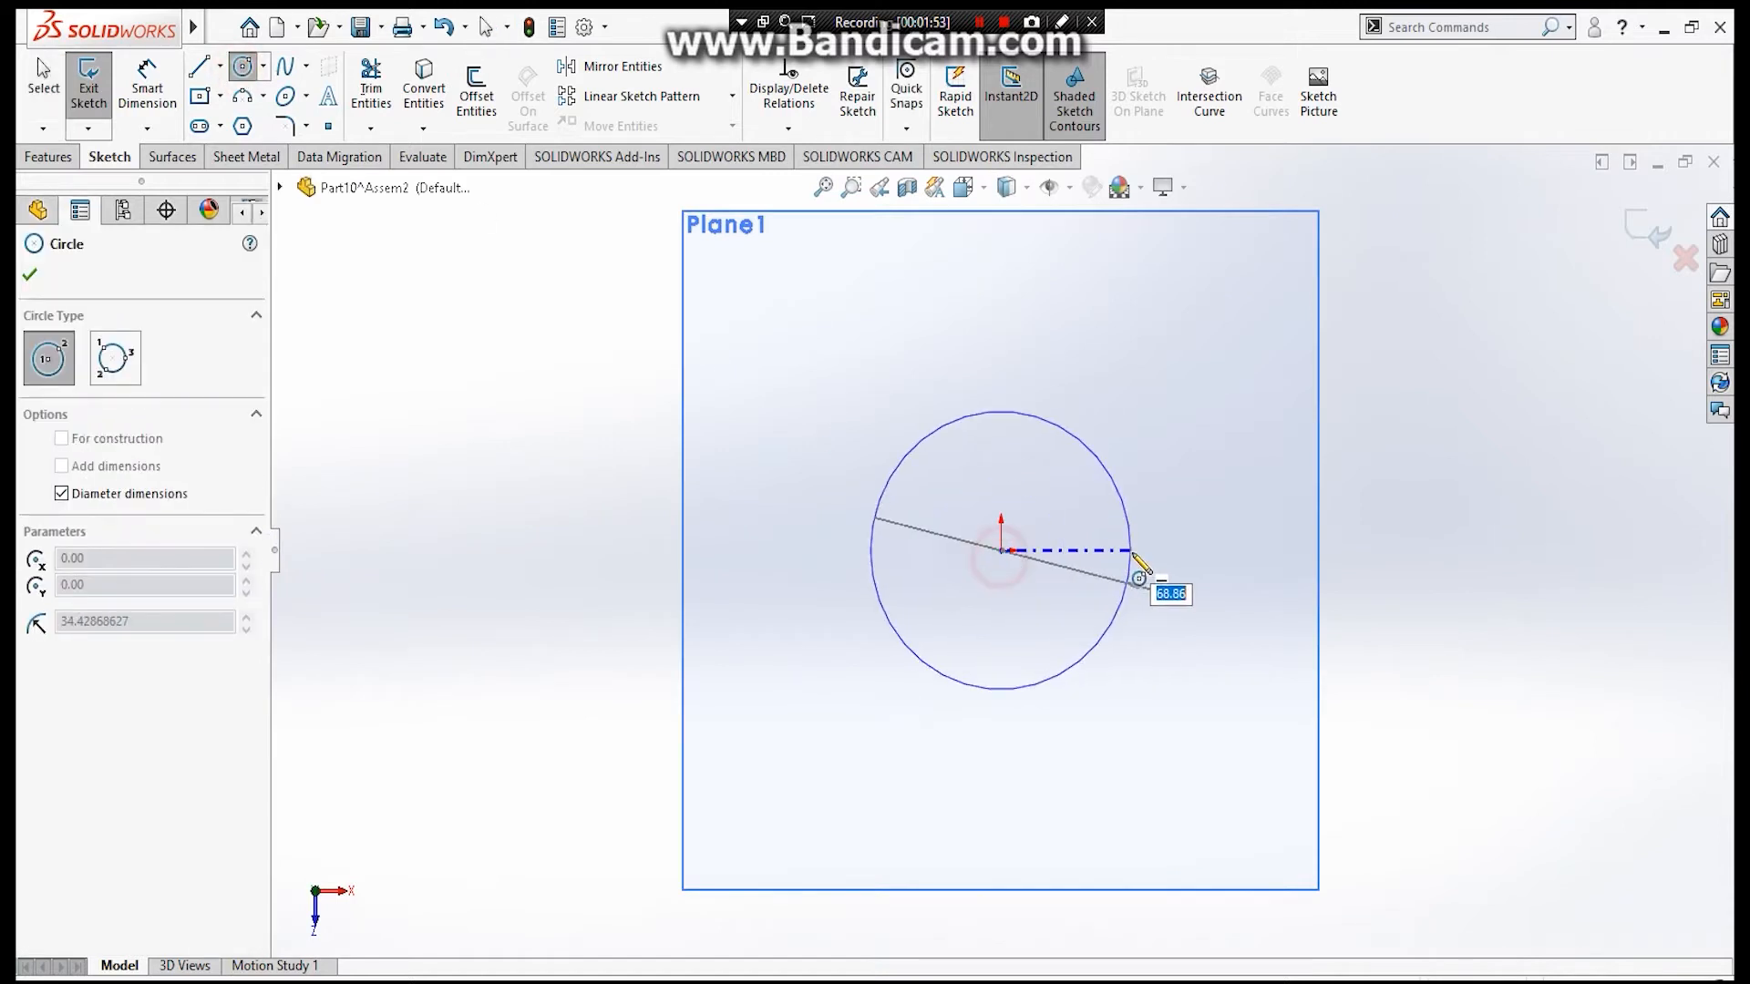
{"action": "type", "text": "6"}
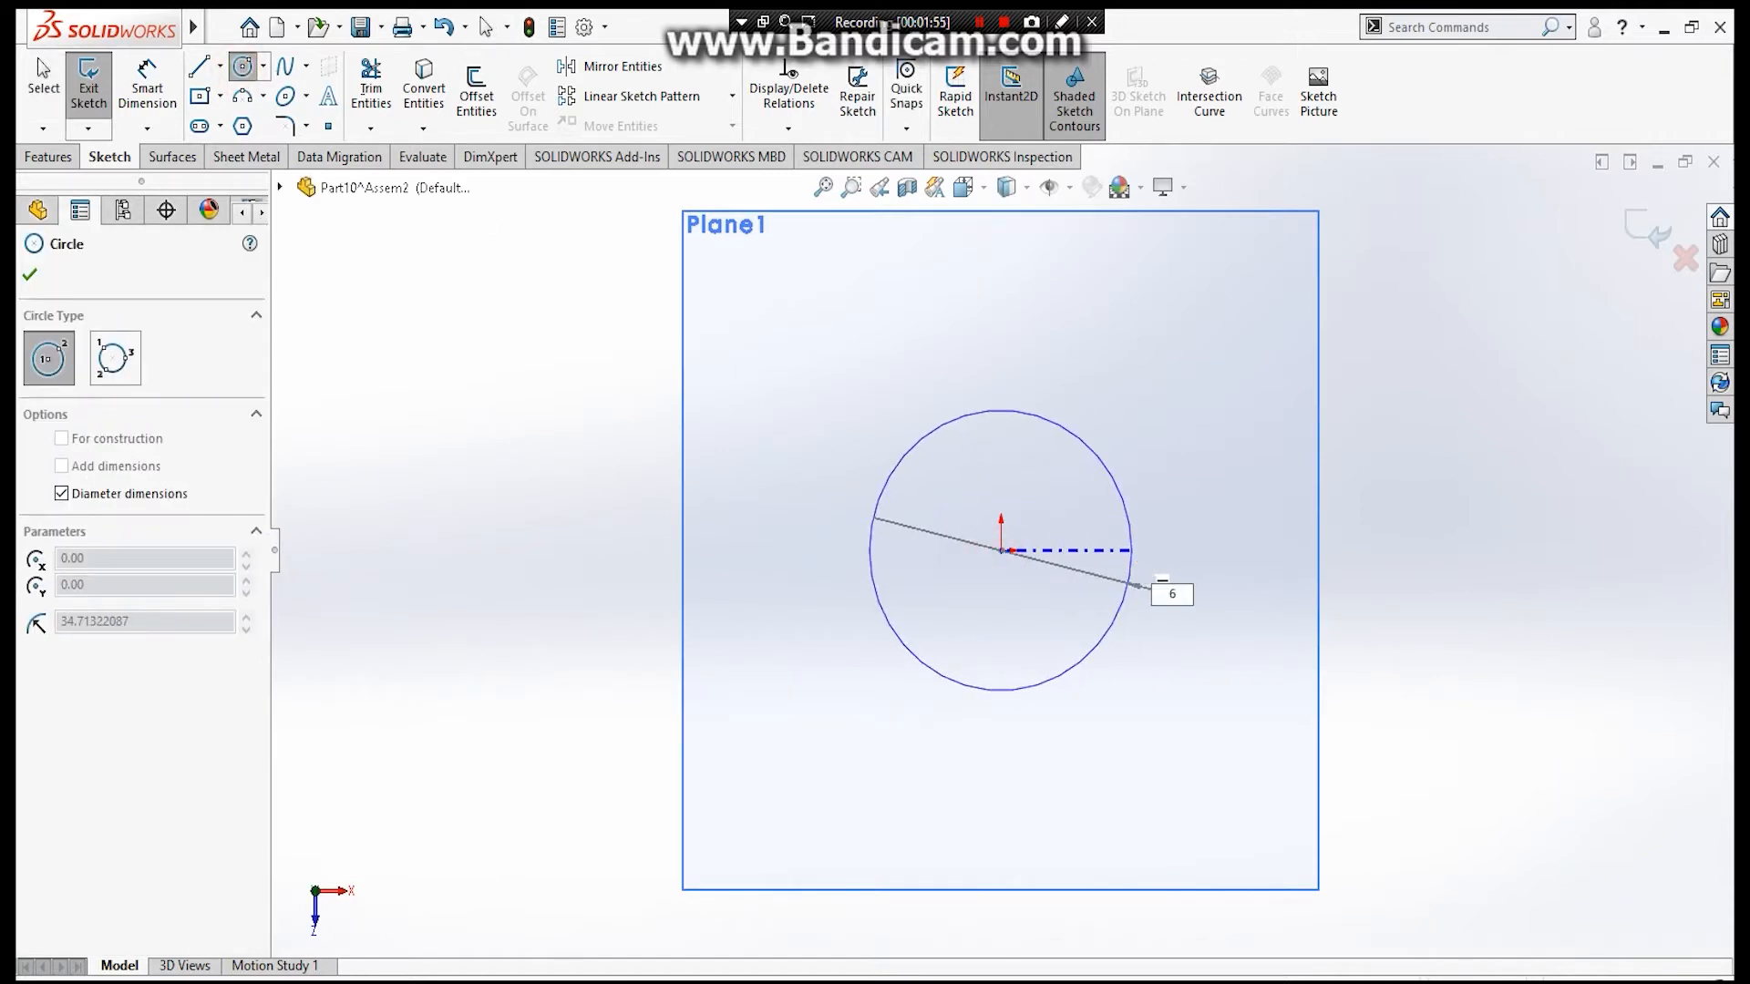
{"action": "type", "text": "0"}
{"action": "key", "text": "Return"}
{"action": "left_click", "coordinate": [1647, 230]}
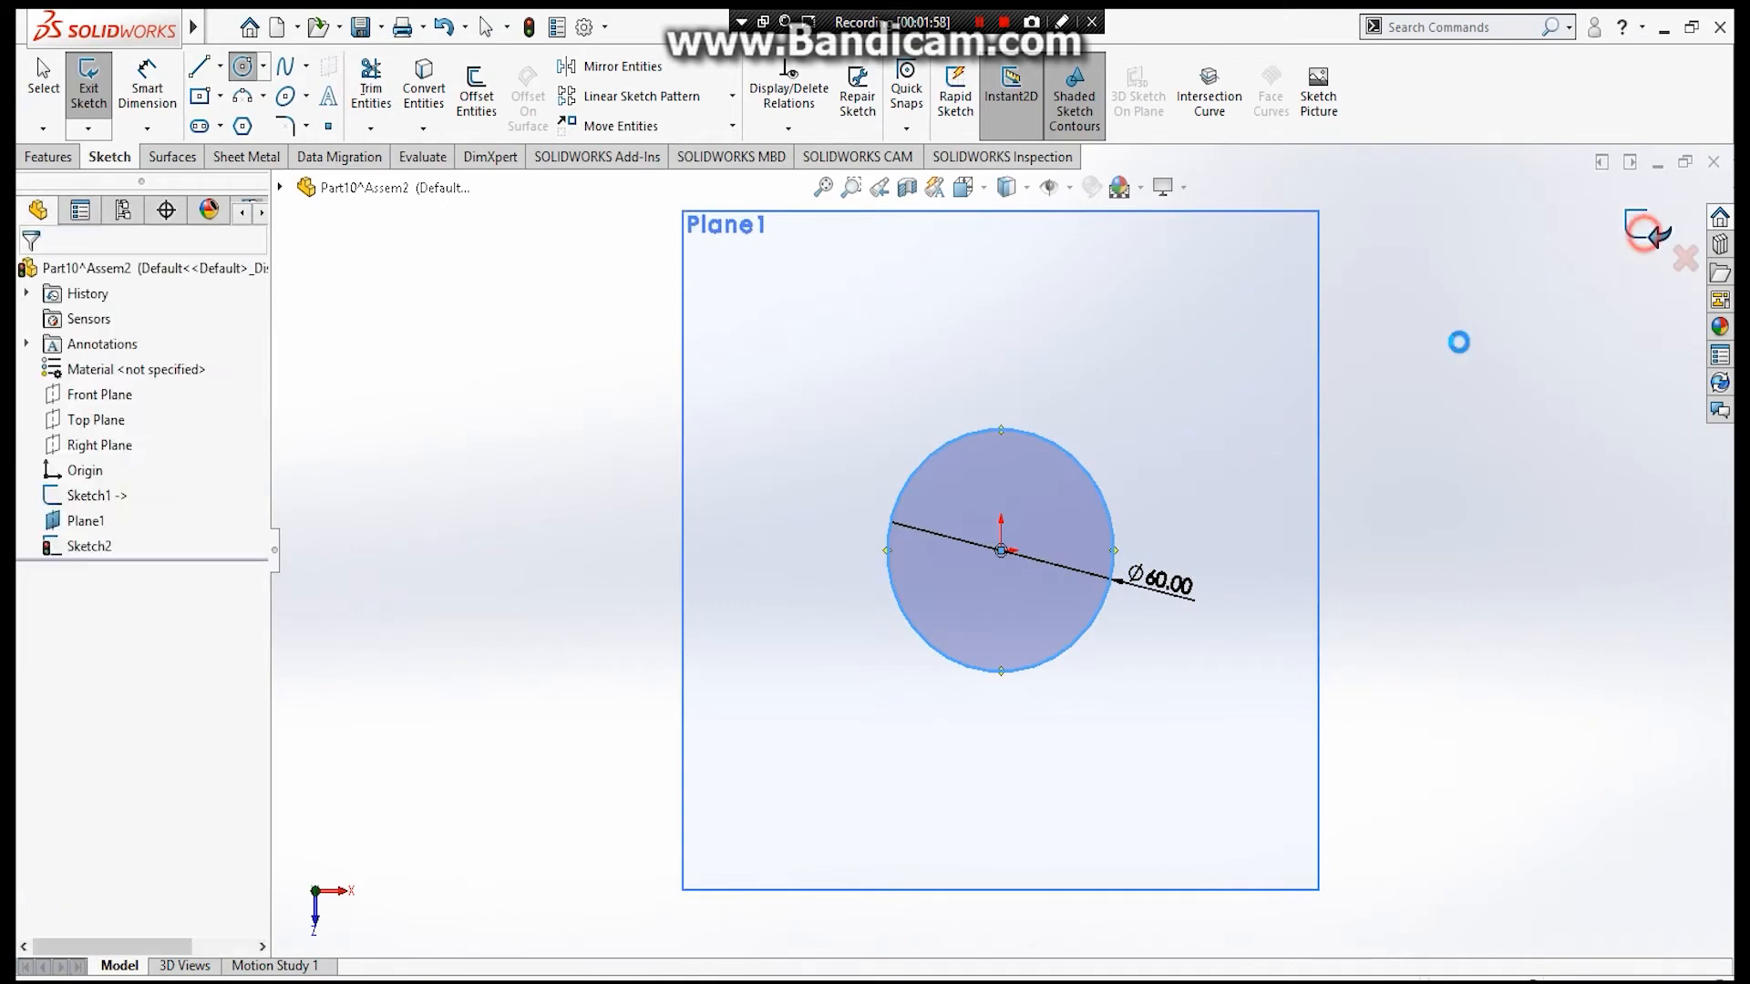
Hide the reference plane Plane1.
{"action": "right_click", "coordinate": [86, 497]}
{"action": "left_click", "coordinate": [387, 444]}
{"action": "right_click", "coordinate": [80, 522]}
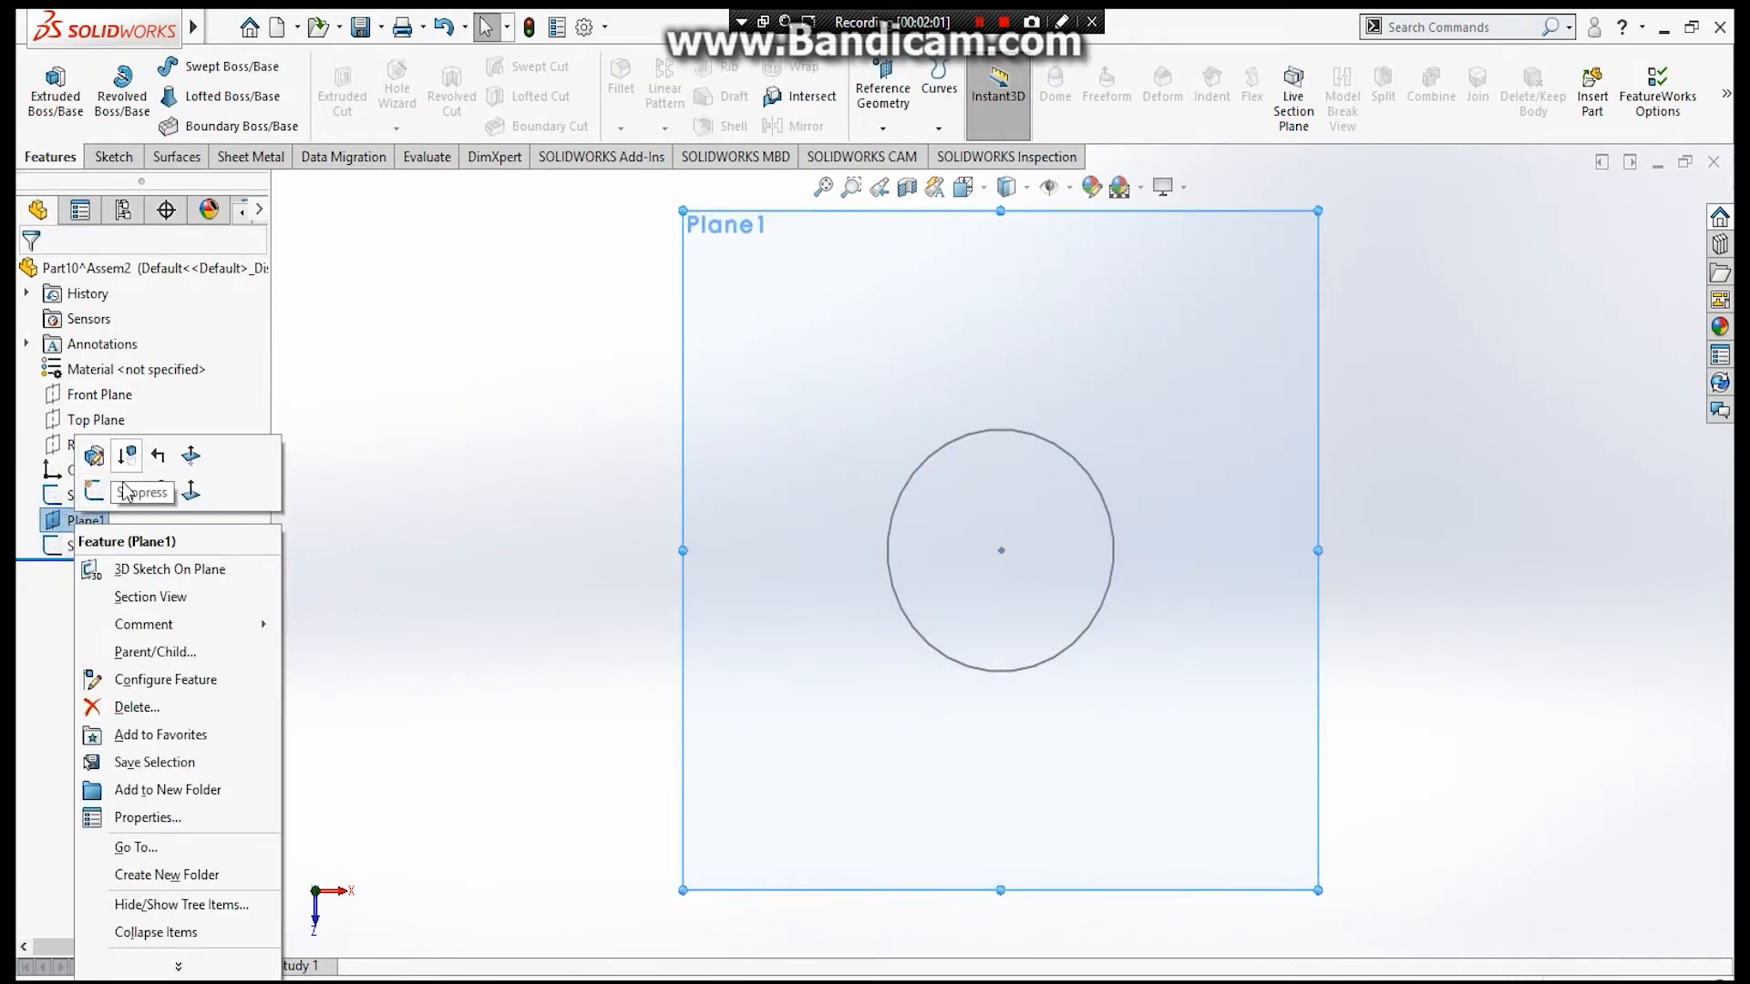
{"action": "left_click", "coordinate": [125, 492]}
Create a clockwise constant-pitch helix from the 60 mm circle, defined by height and revolution, with 50 mm height and 10 revolutions.
{"action": "right_click", "coordinate": [57, 547]}
{"action": "left_click", "coordinate": [70, 473]}
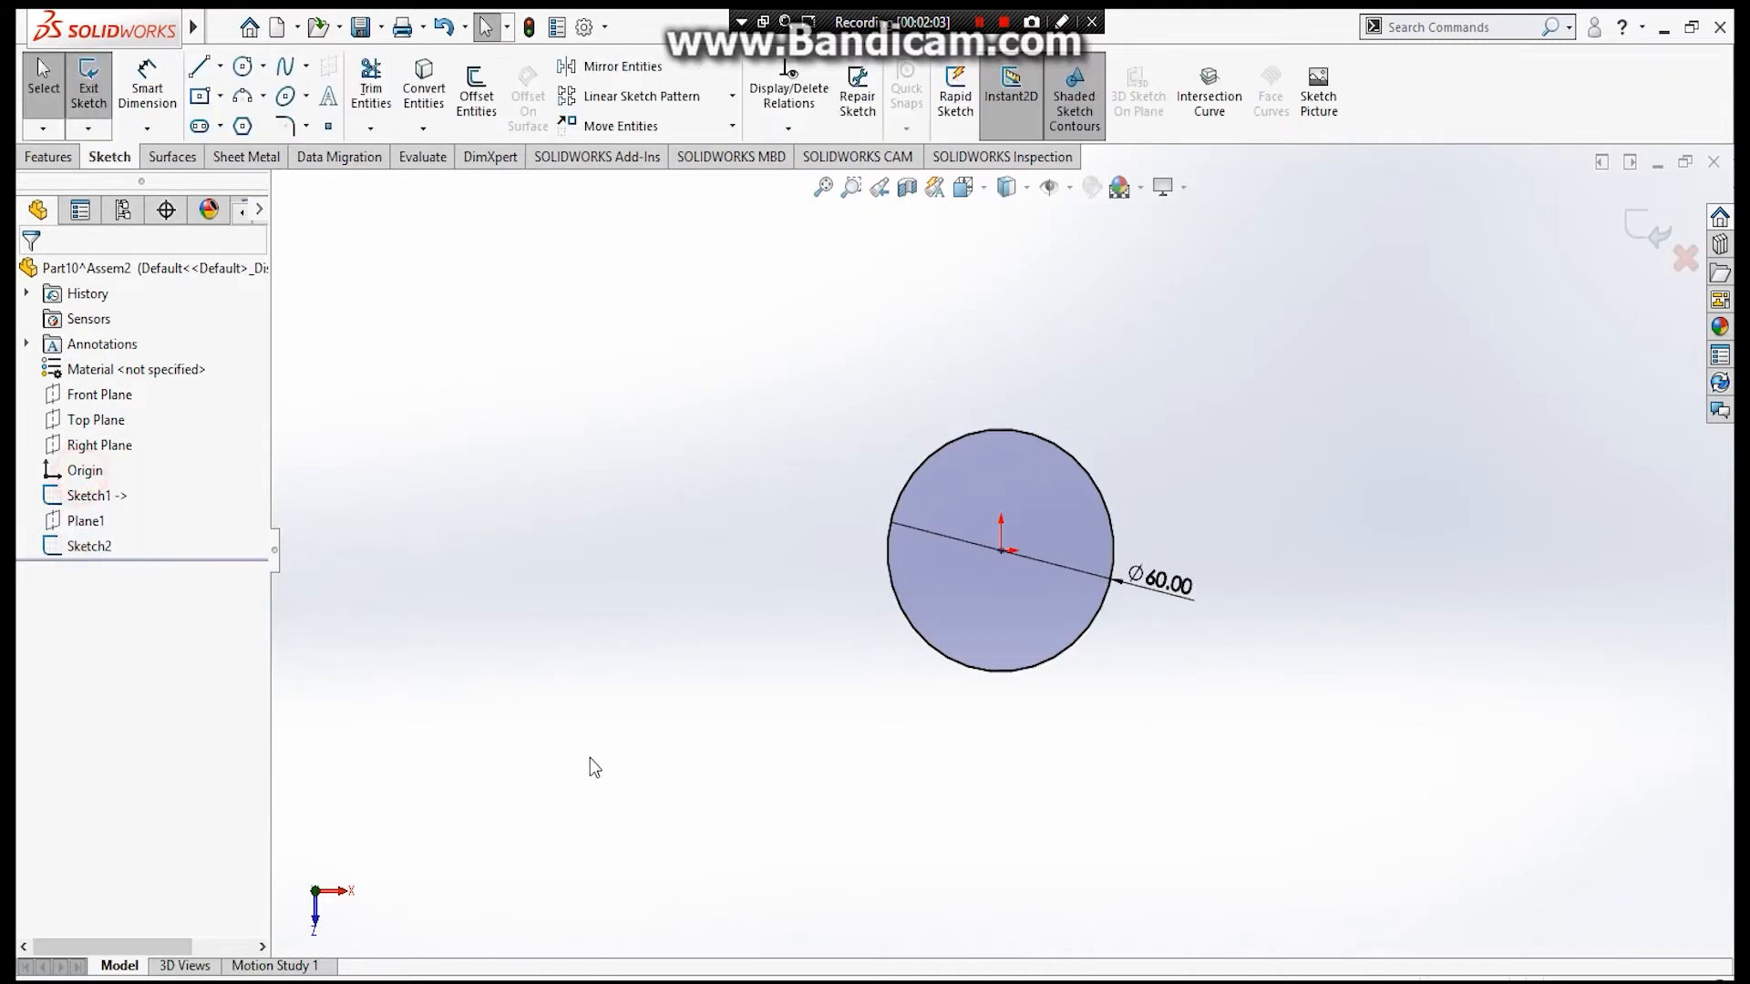
{"action": "middle_click_drag", "start_coordinate": [589, 758], "coordinate": [566, 410]}
{"action": "left_click", "coordinate": [49, 157]}
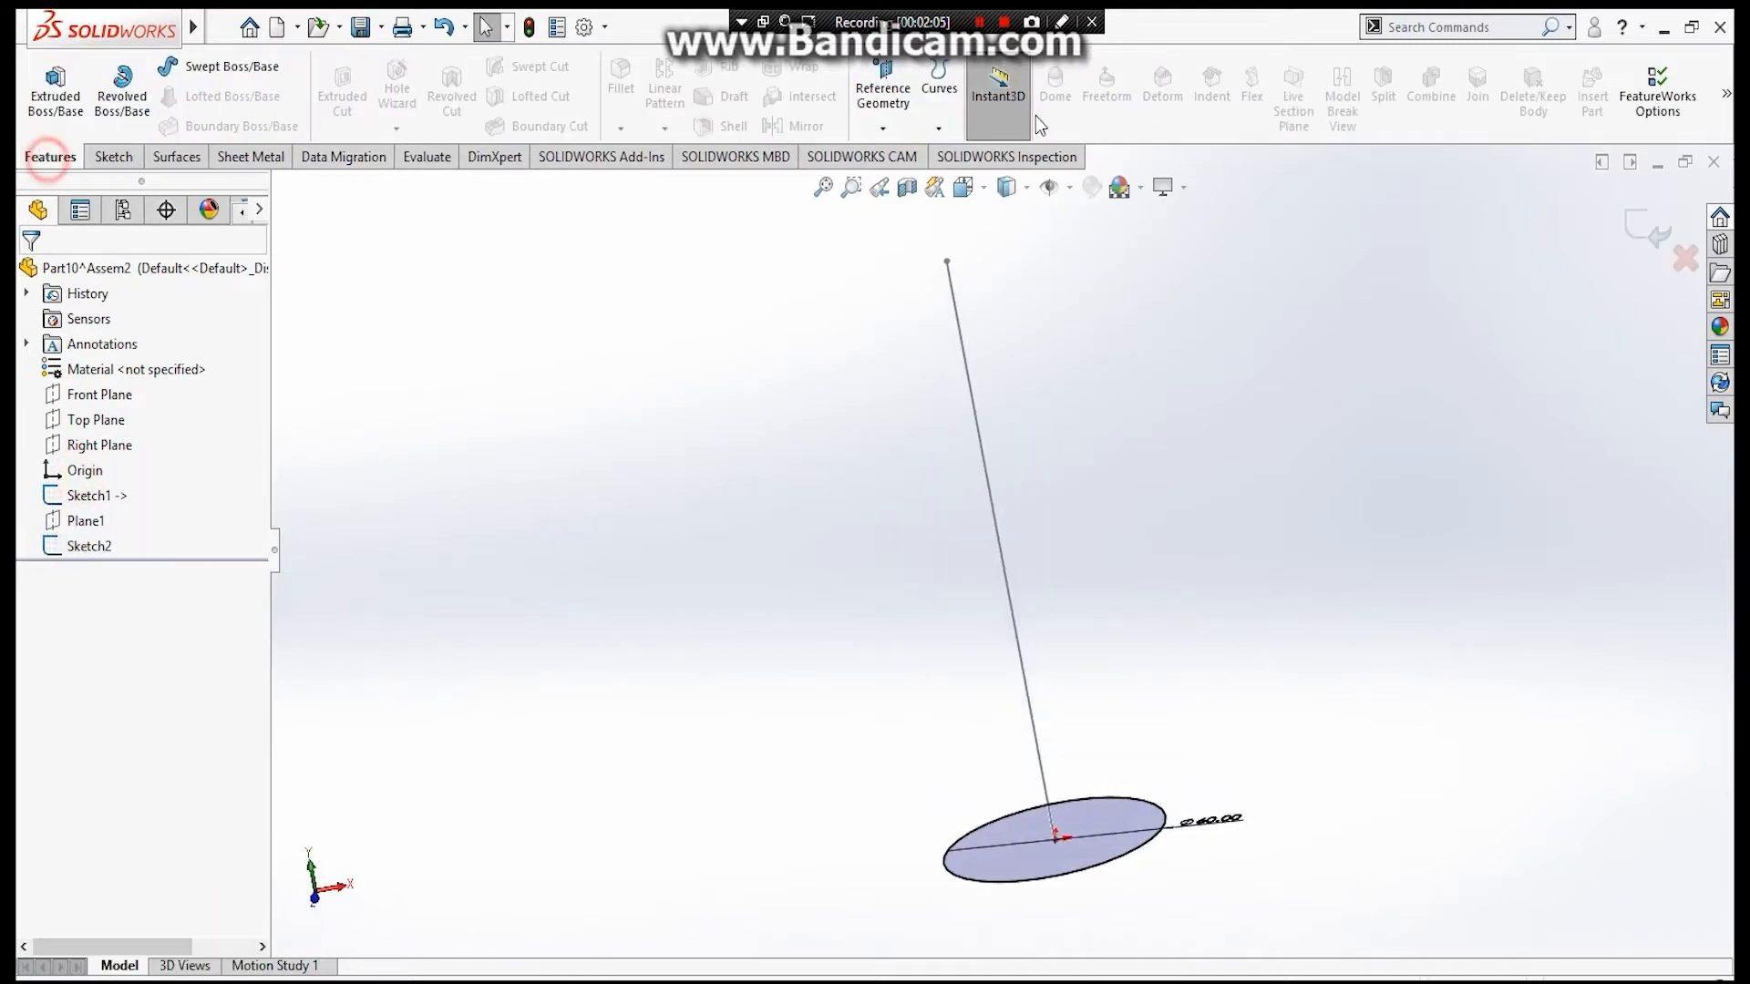
{"action": "left_click", "coordinate": [938, 128]}
{"action": "left_click", "coordinate": [954, 162]}
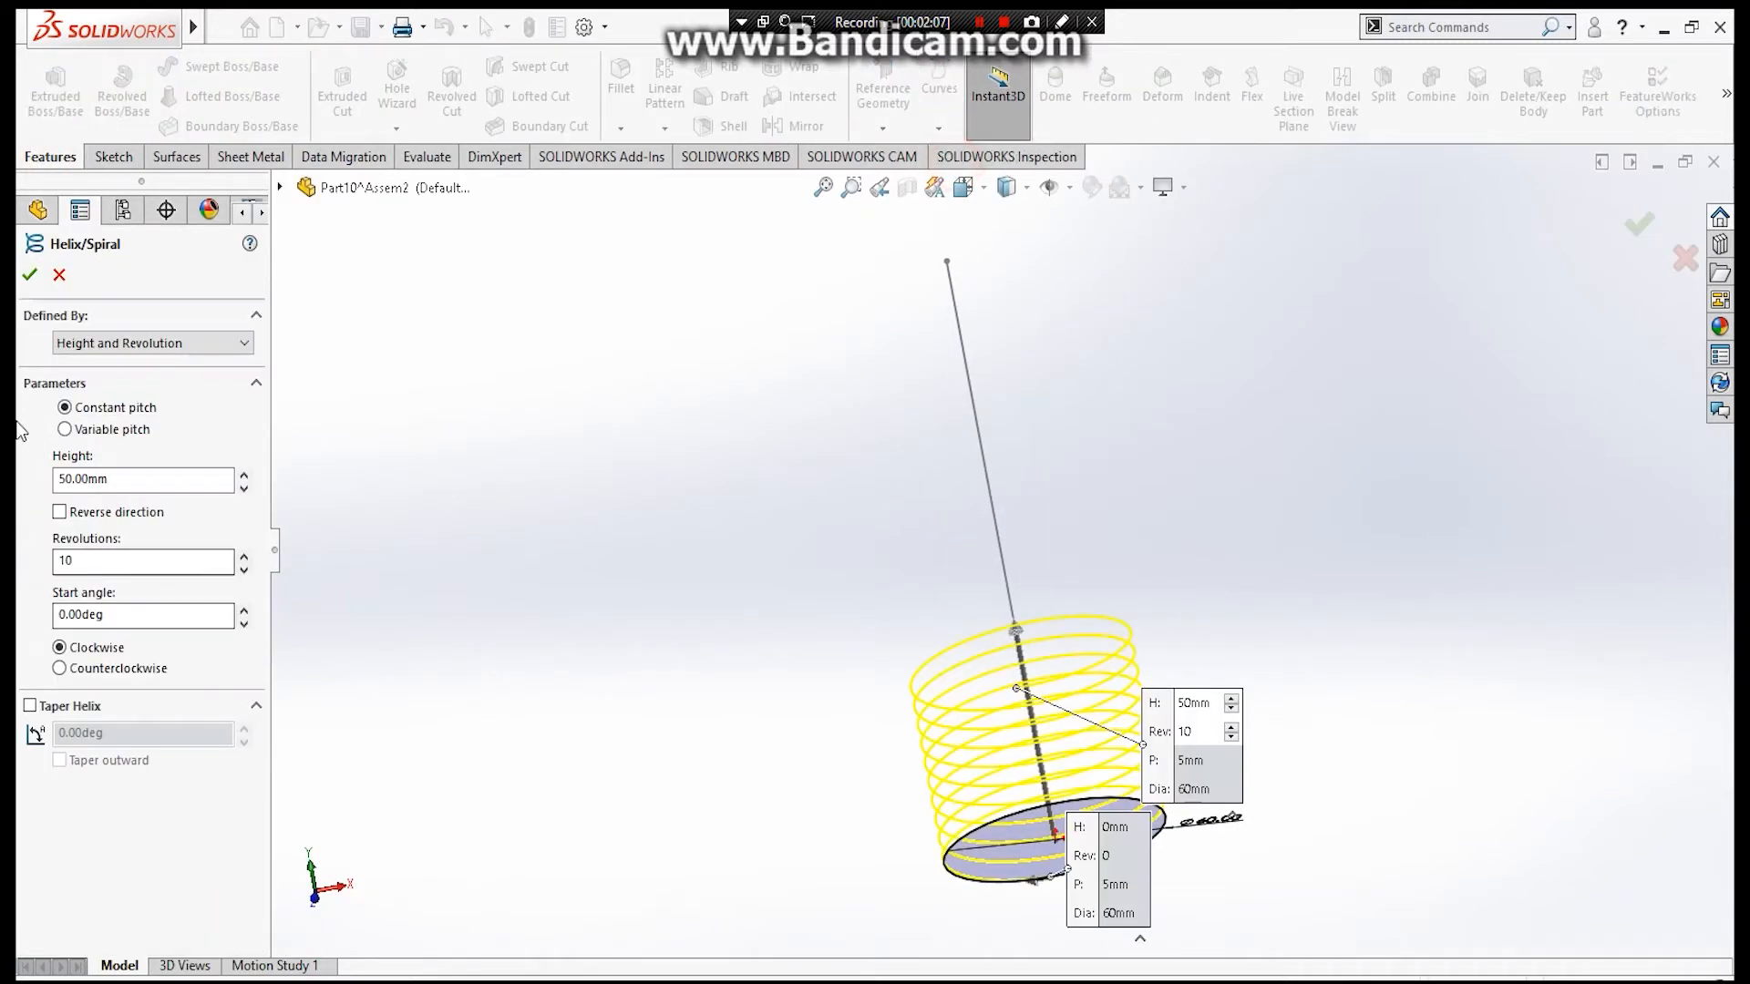
{"action": "left_click", "coordinate": [109, 346]}
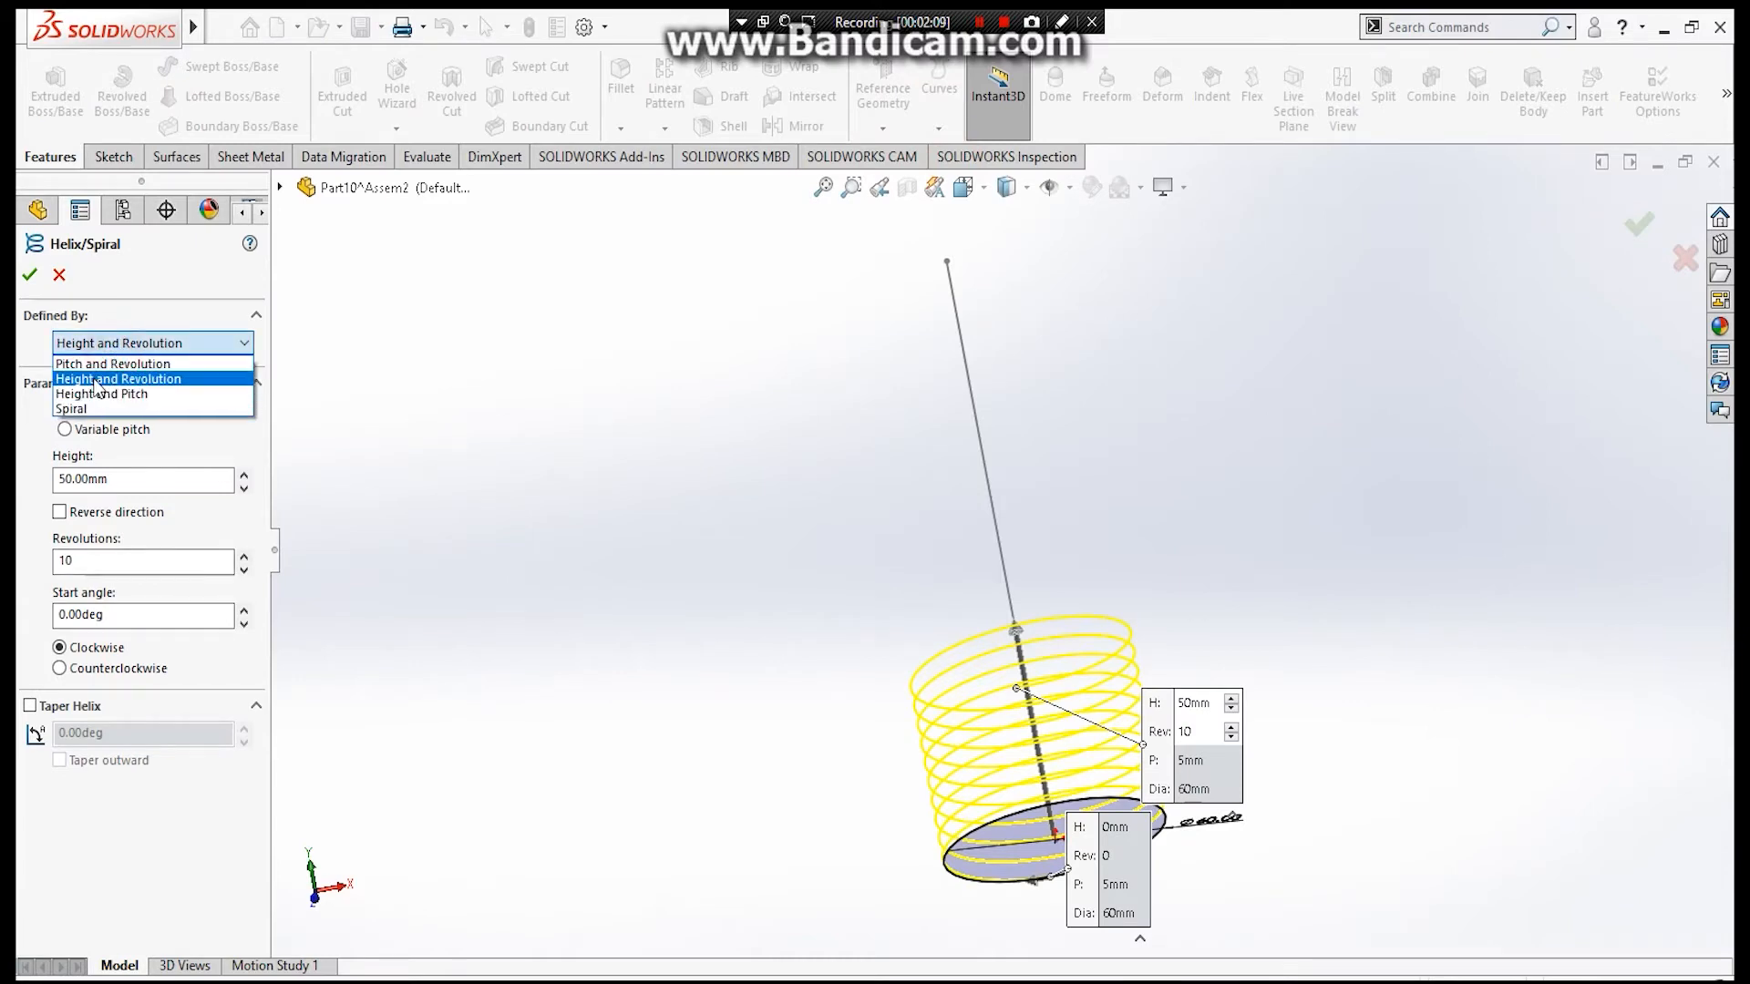
{"action": "left_click", "coordinate": [96, 379]}
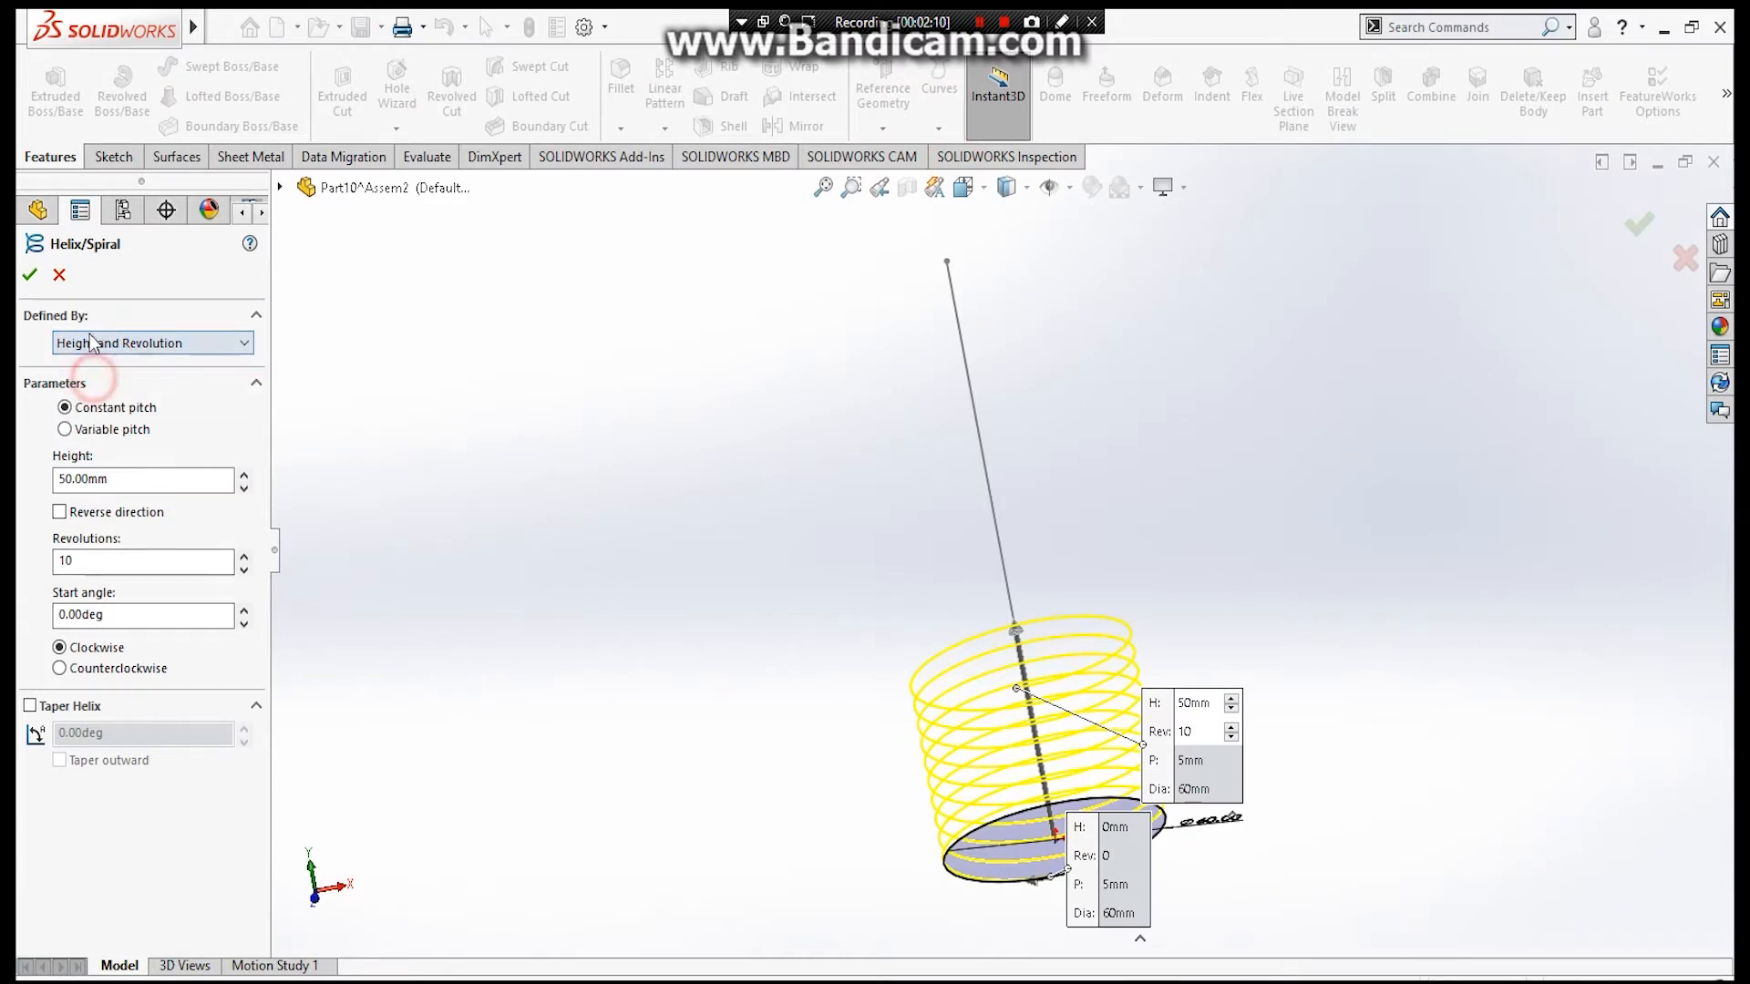
{"action": "left_click", "coordinate": [30, 275]}
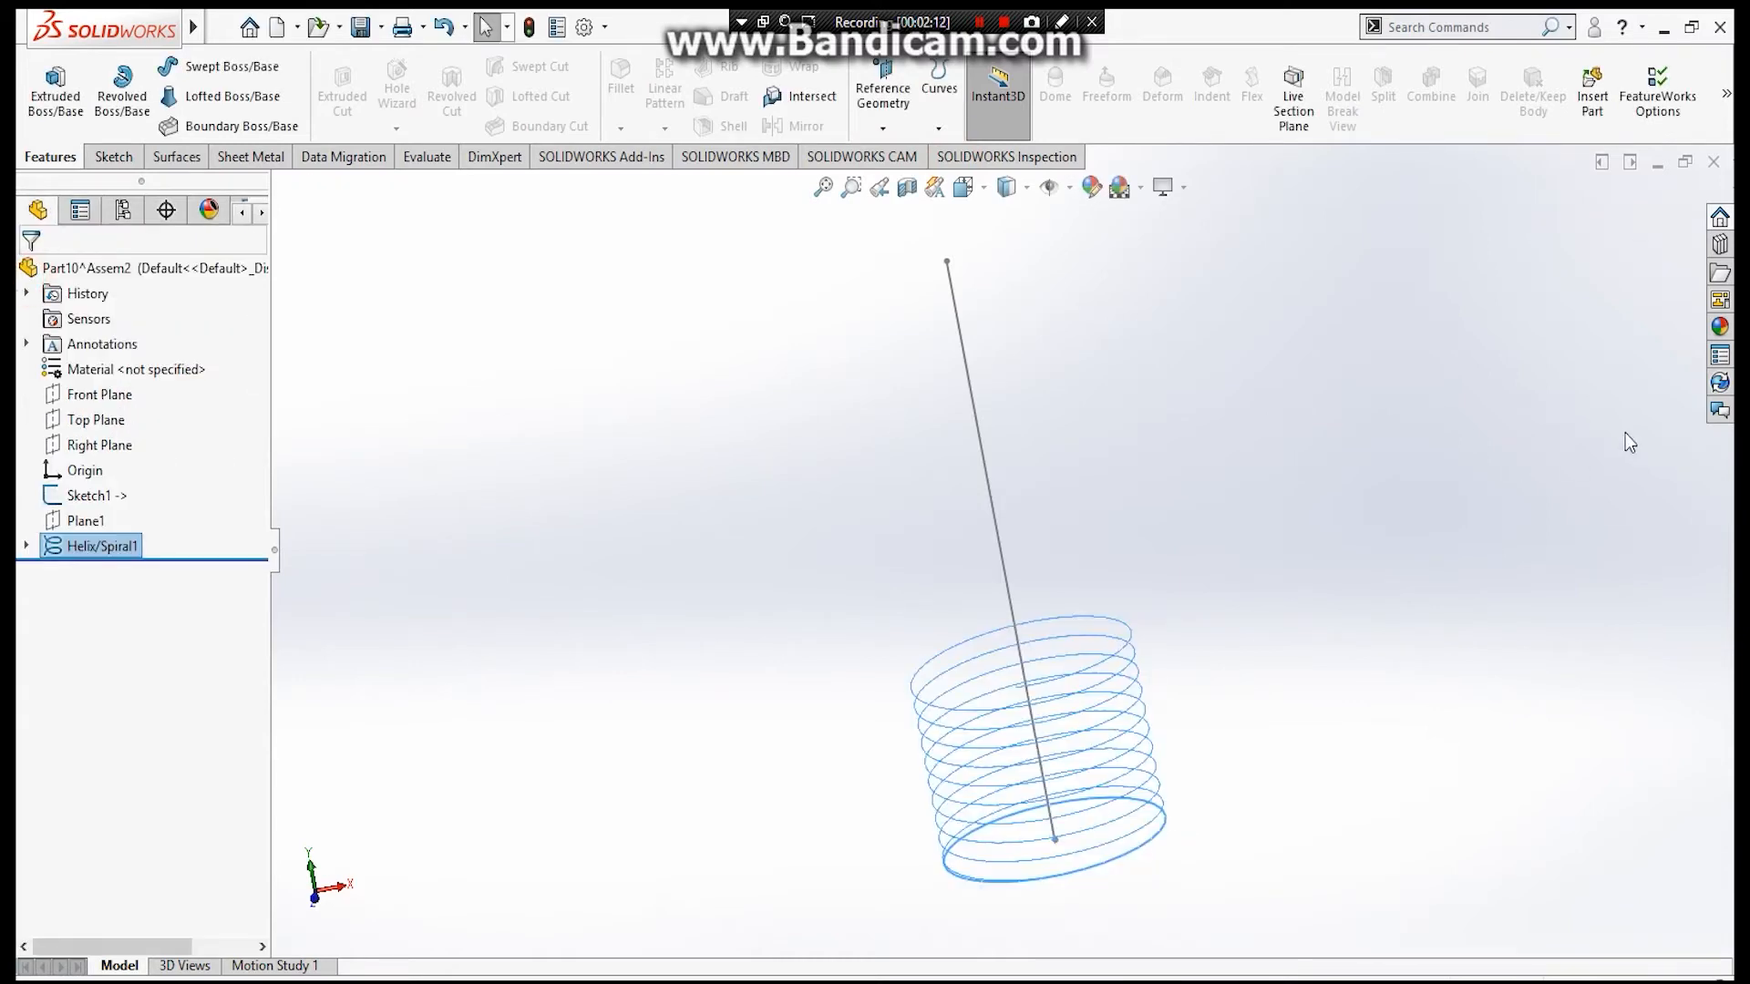
Link the helix height to the line's length dimension with the equation ="D1@Sketch1" and rebuild the part.
{"action": "left_click", "coordinate": [401, 455]}
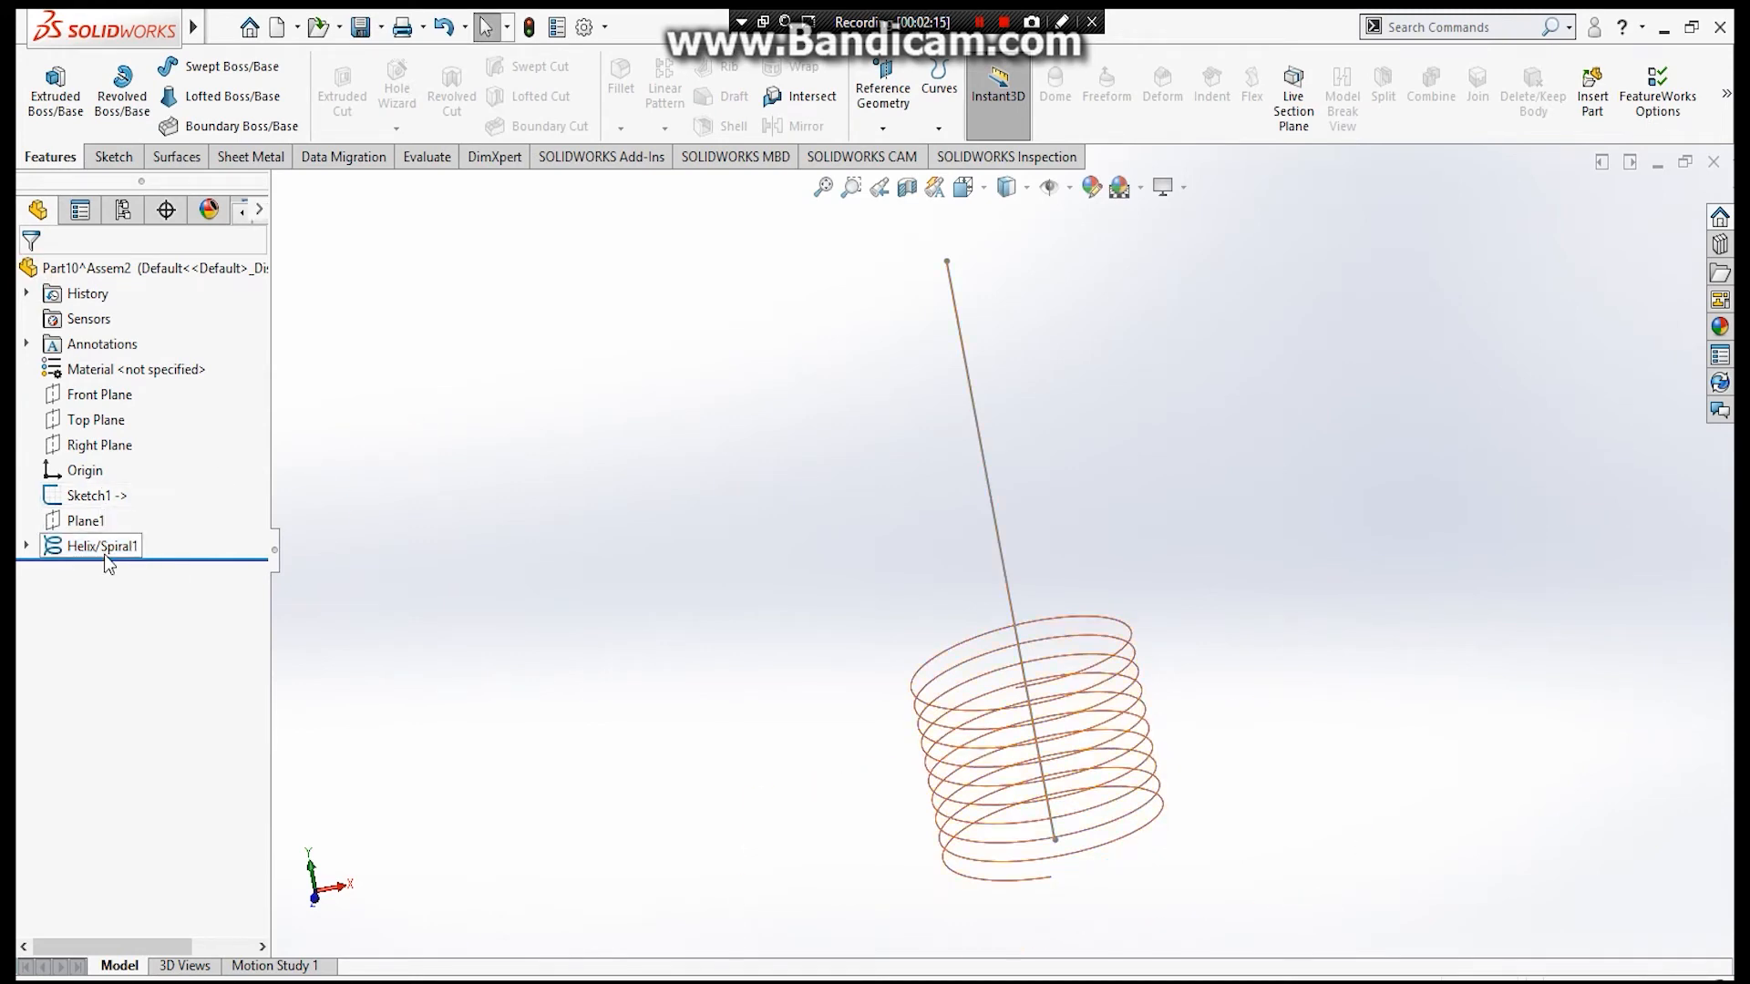
{"action": "left_click", "coordinate": [118, 547]}
{"action": "middle_click_drag", "start_coordinate": [1110, 774], "coordinate": [948, 791]}
{"action": "double_click", "coordinate": [925, 778]}
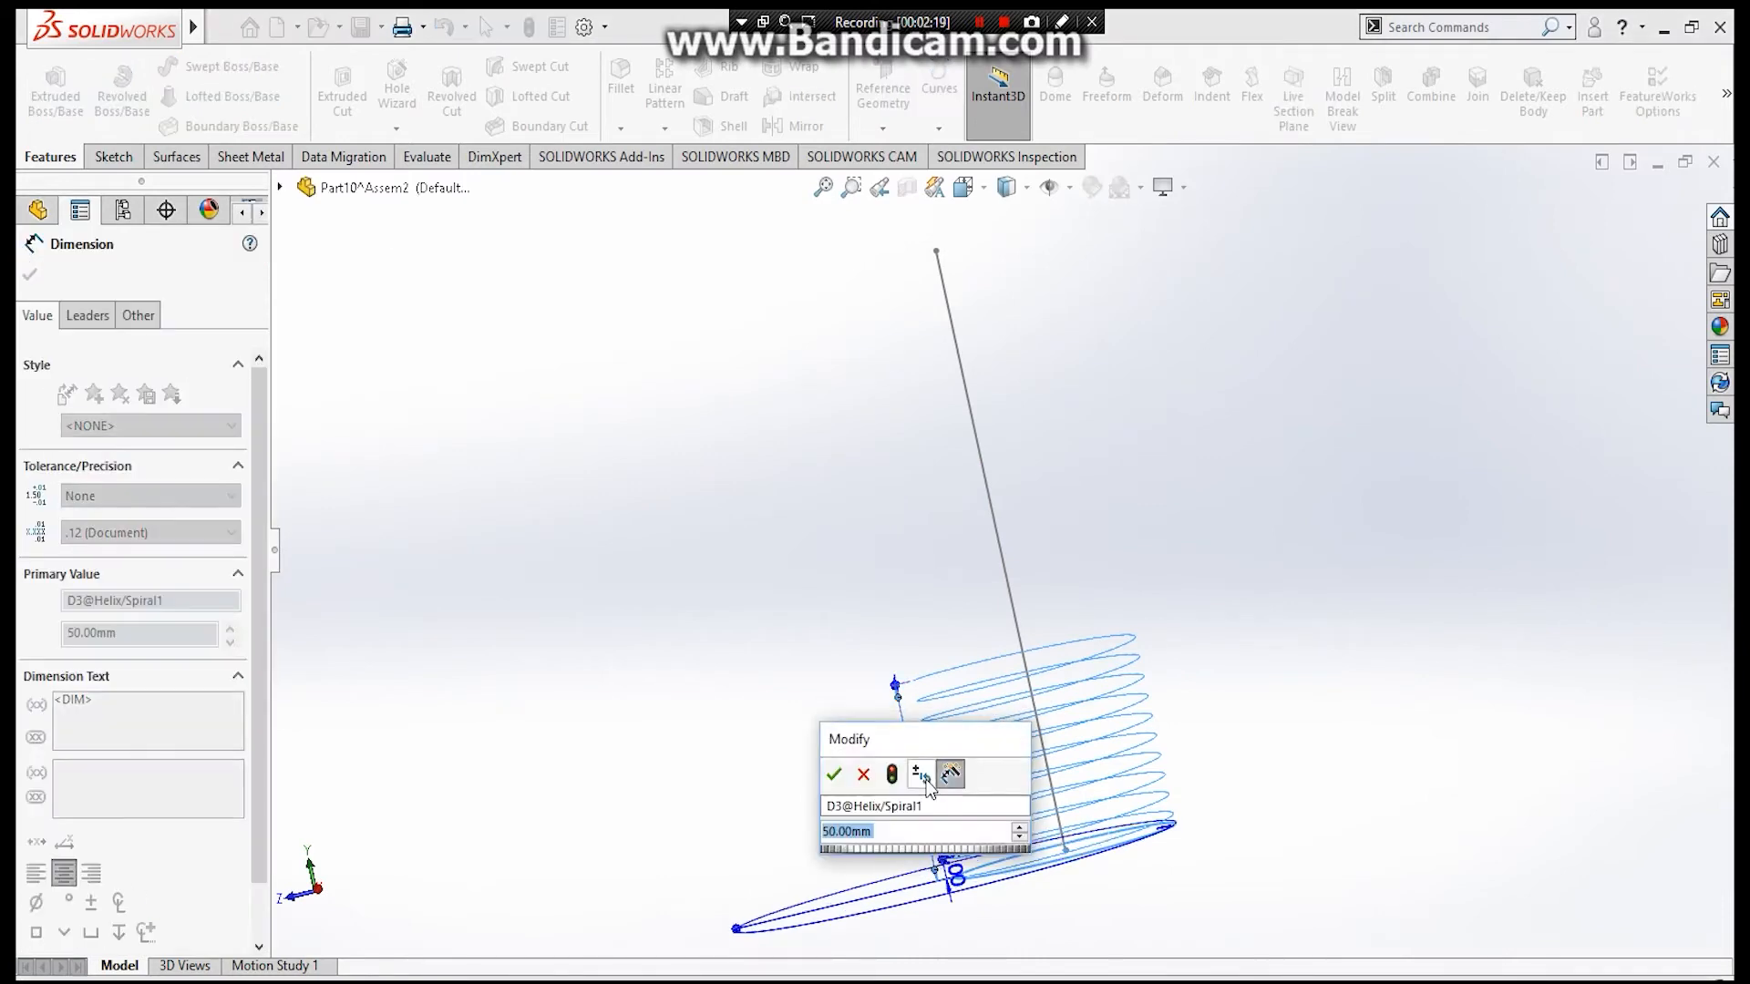
{"action": "type", "text": "="}
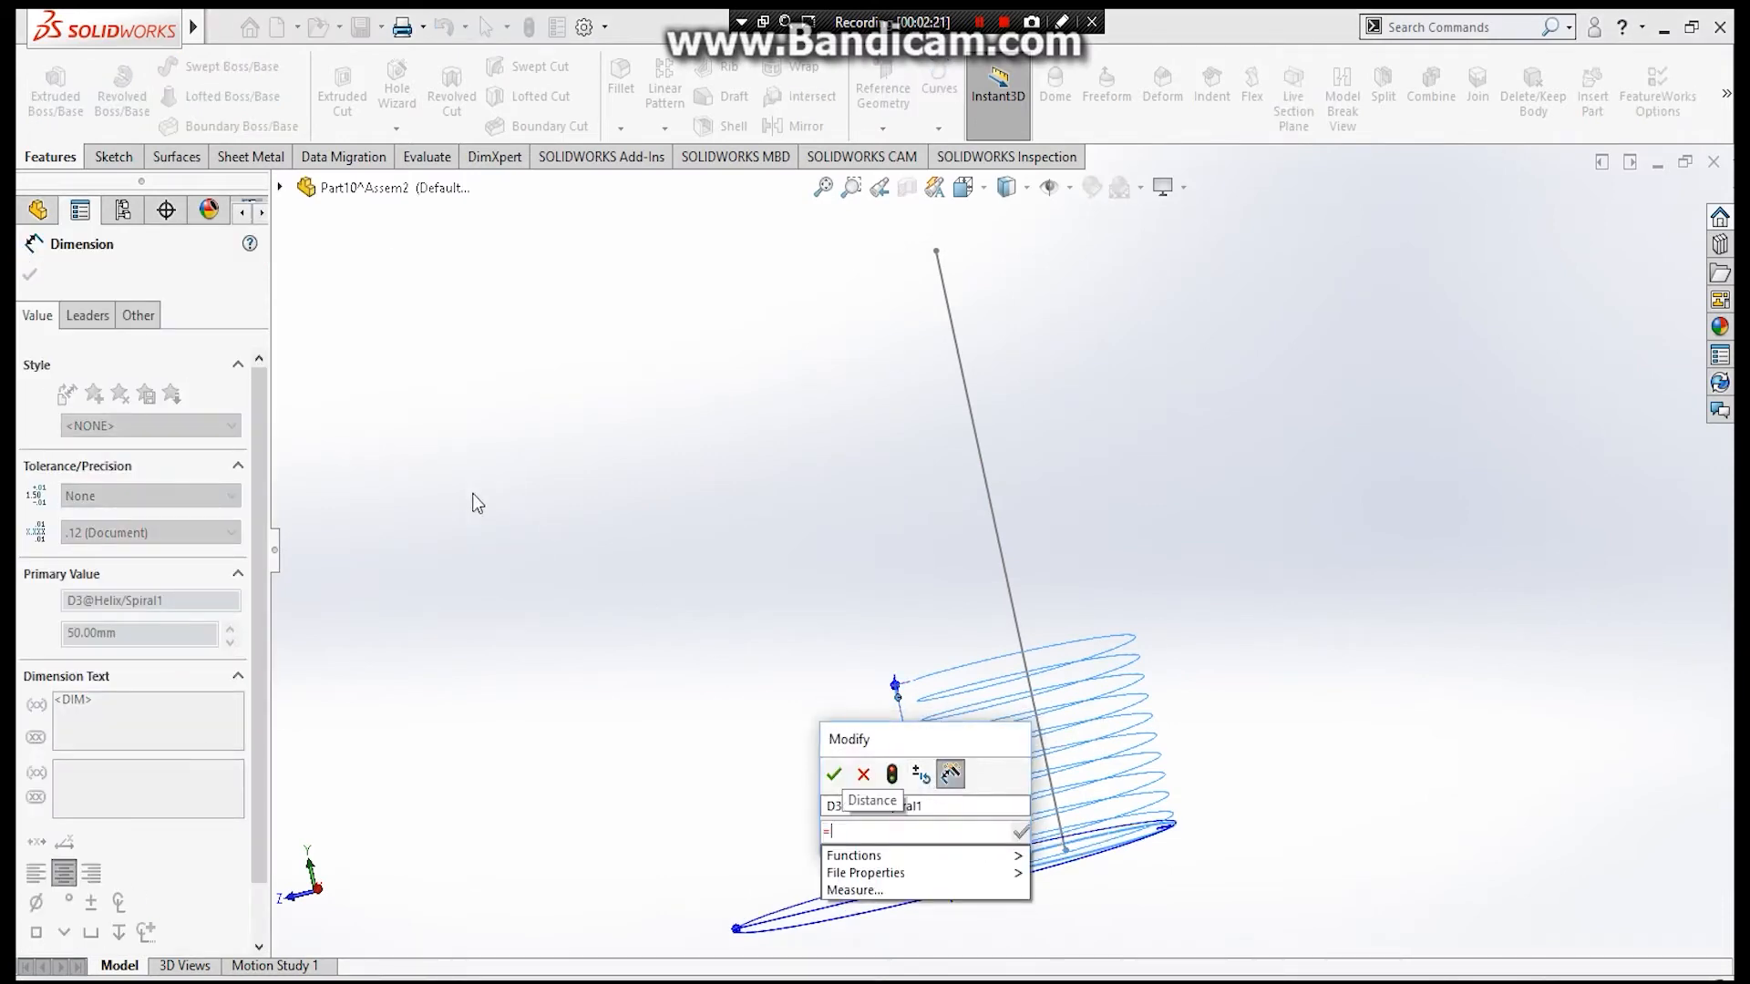
{"action": "left_click", "coordinate": [37, 211]}
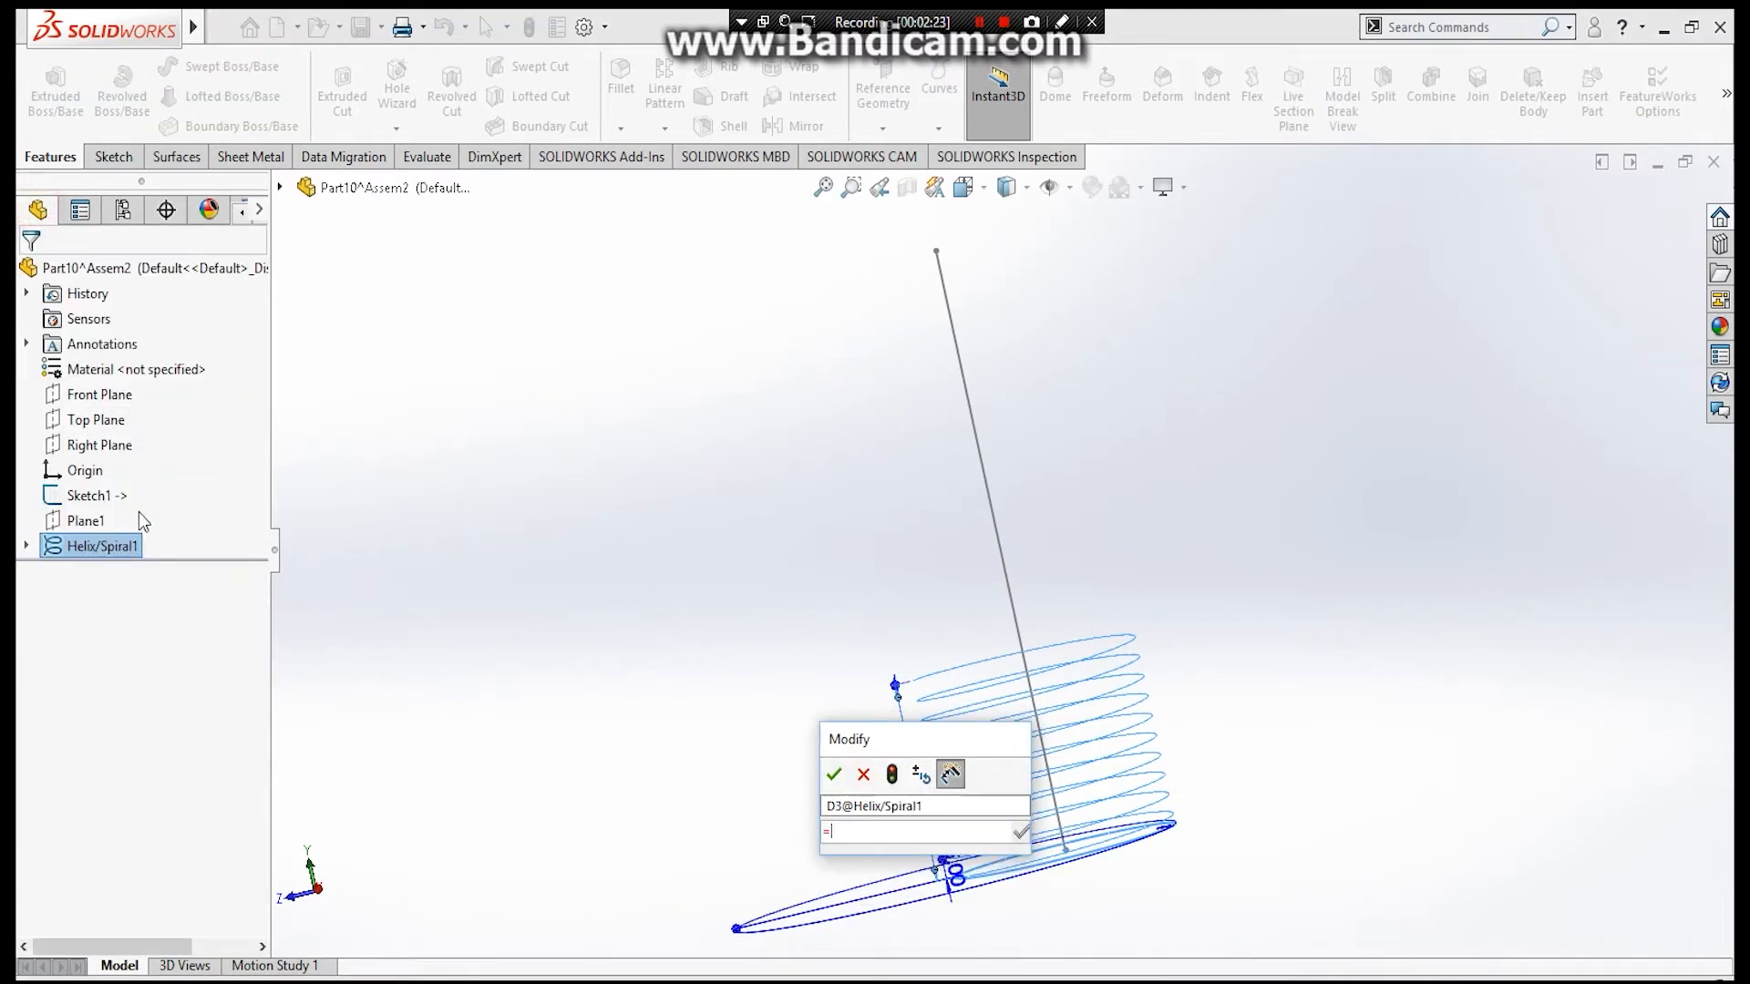
{"action": "left_click", "coordinate": [107, 496]}
{"action": "mouse_move", "coordinate": [574, 668]}
{"action": "middle_mouse_down"}
{"action": "mouse_move", "coordinate": [698, 597]}
{"action": "mouse_move", "coordinate": [674, 642]}
{"action": "middle_mouse_up"}
{"action": "left_click", "coordinate": [1055, 702]}
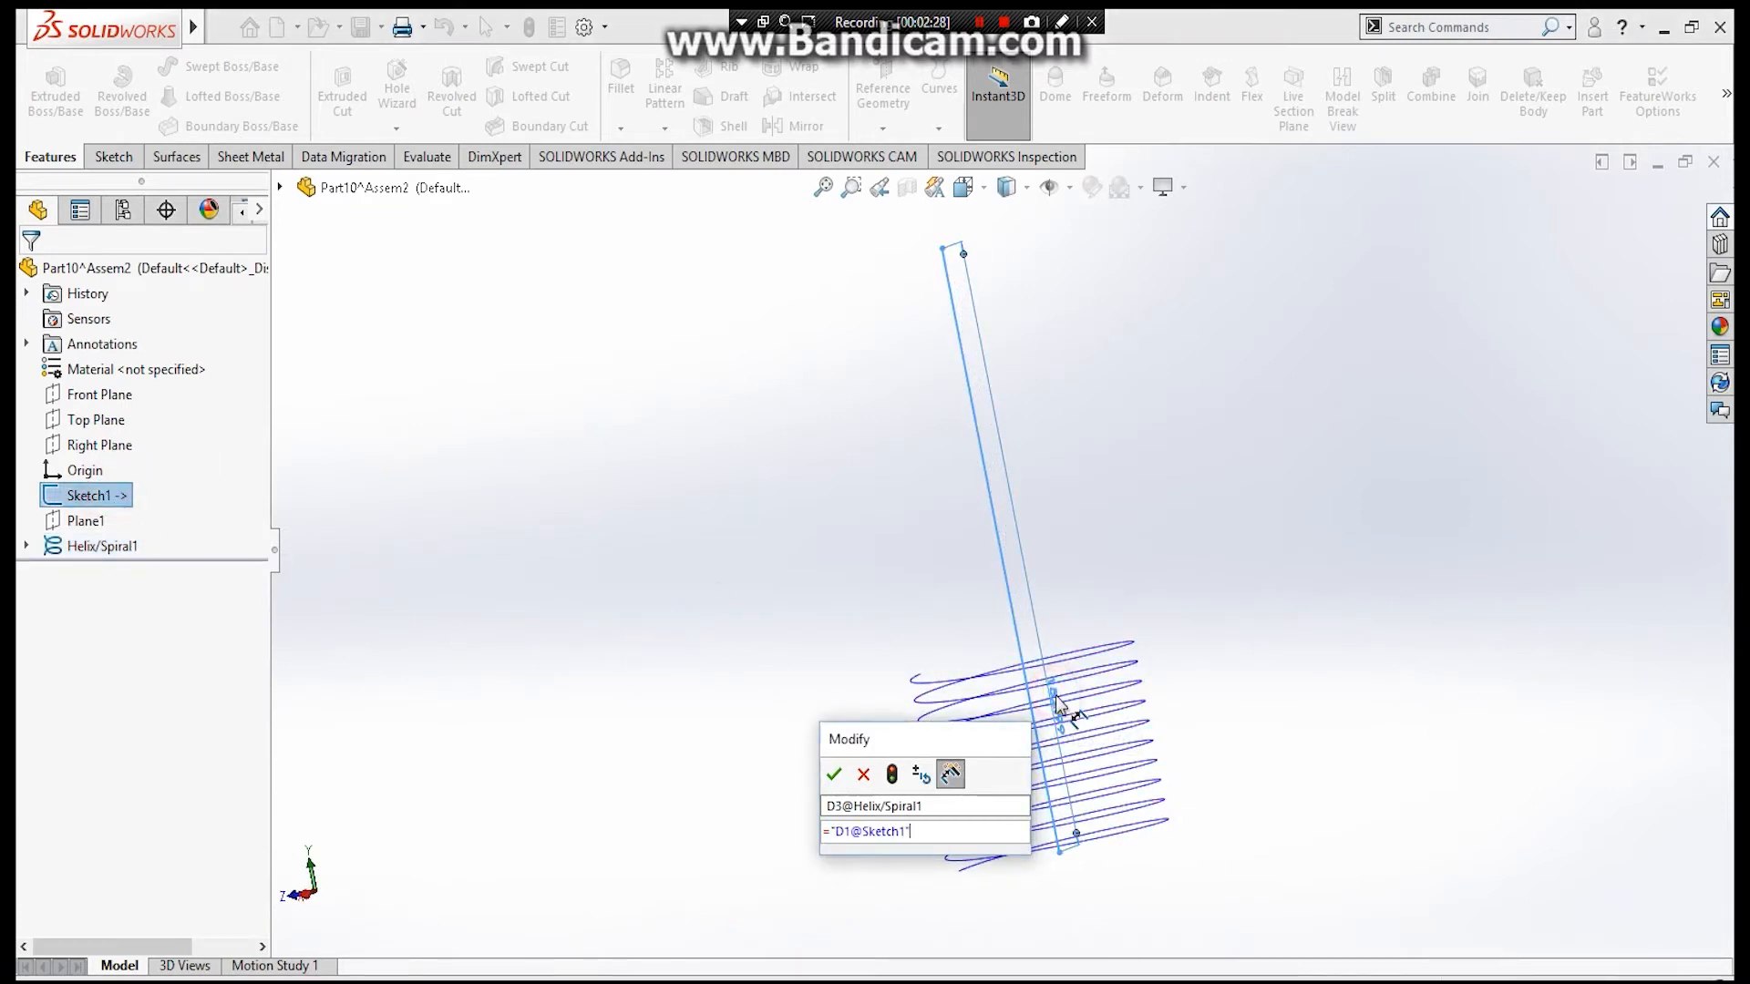
{"action": "left_click", "coordinate": [833, 775]}
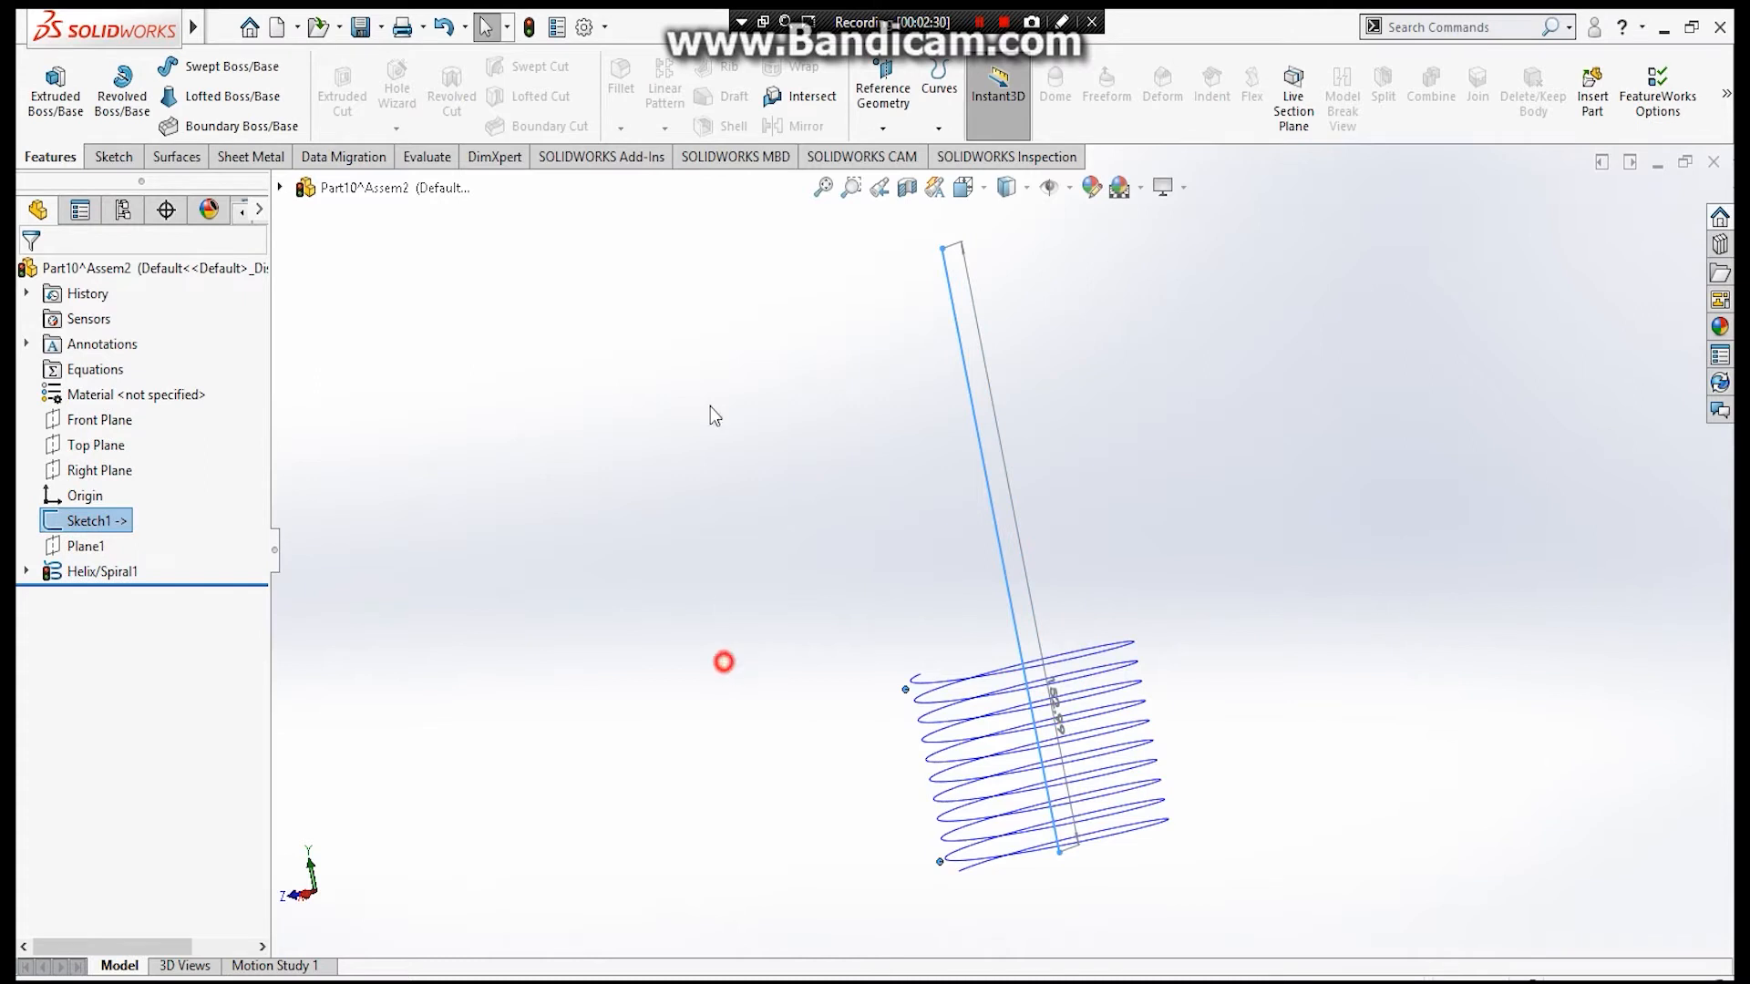
{"action": "left_click", "coordinate": [722, 611]}
{"action": "left_click", "coordinate": [527, 30]}
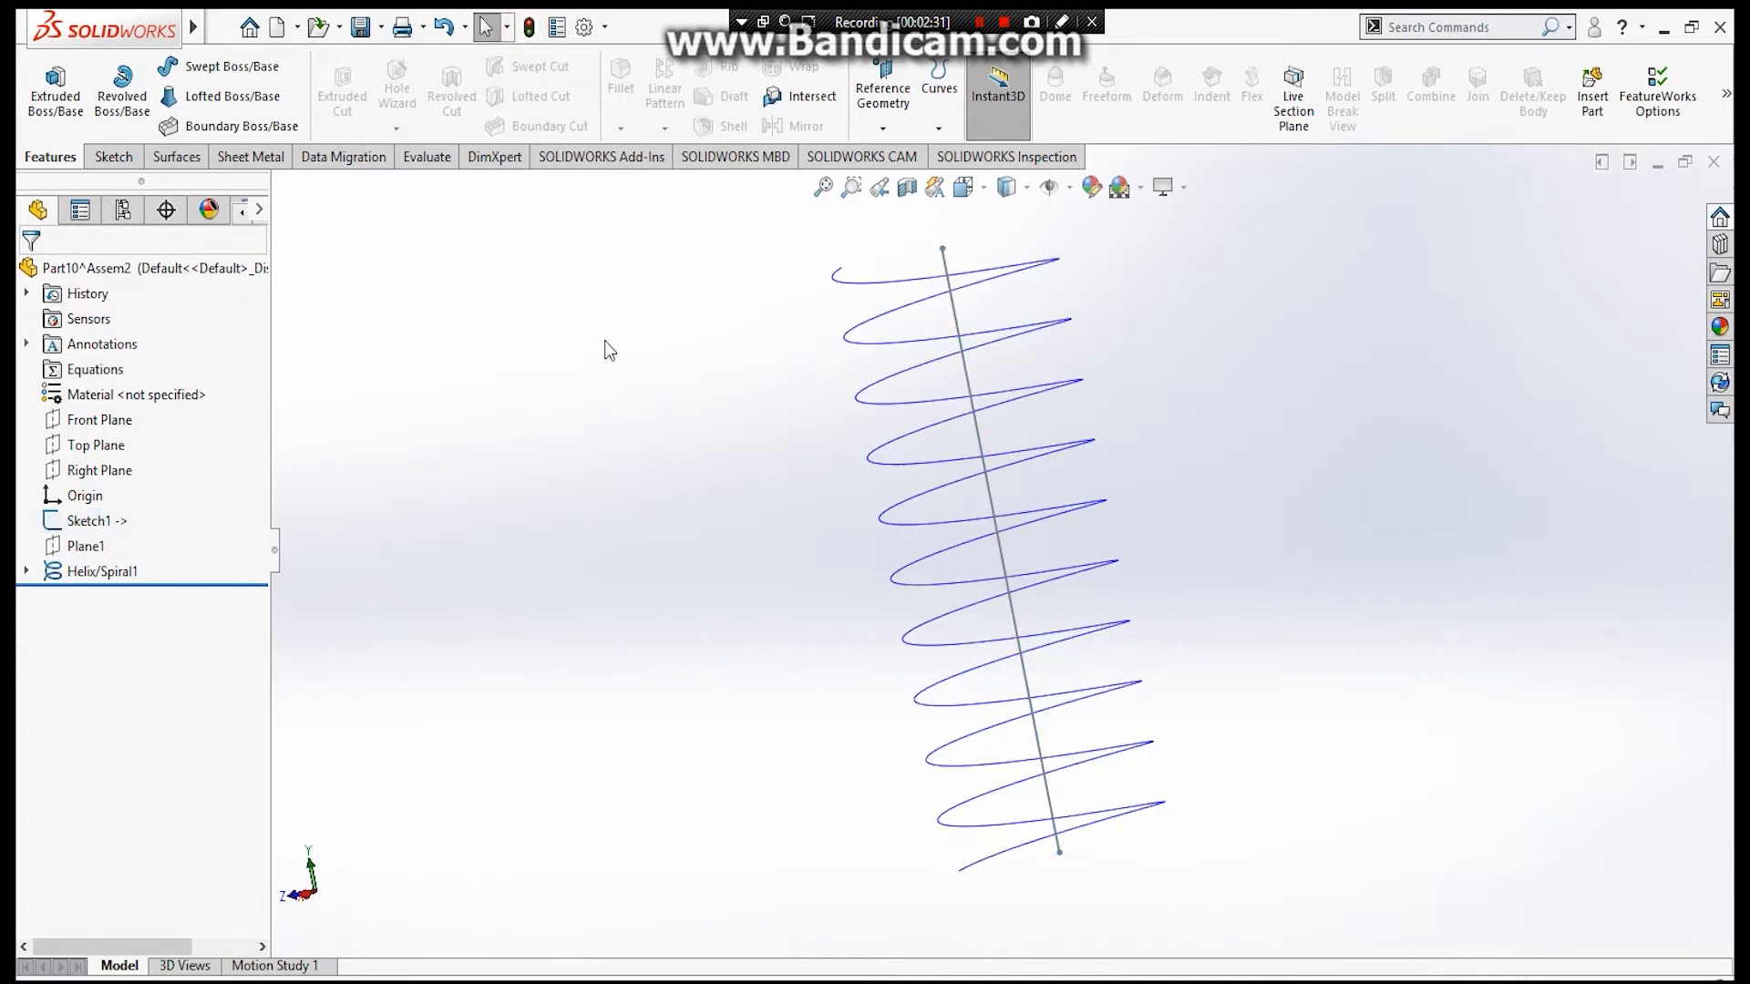
Sketch a 10 mm diameter circle on the Right Plane centred on the helix's lower end, and exit the sketch.
{"action": "left_click", "coordinate": [98, 470]}
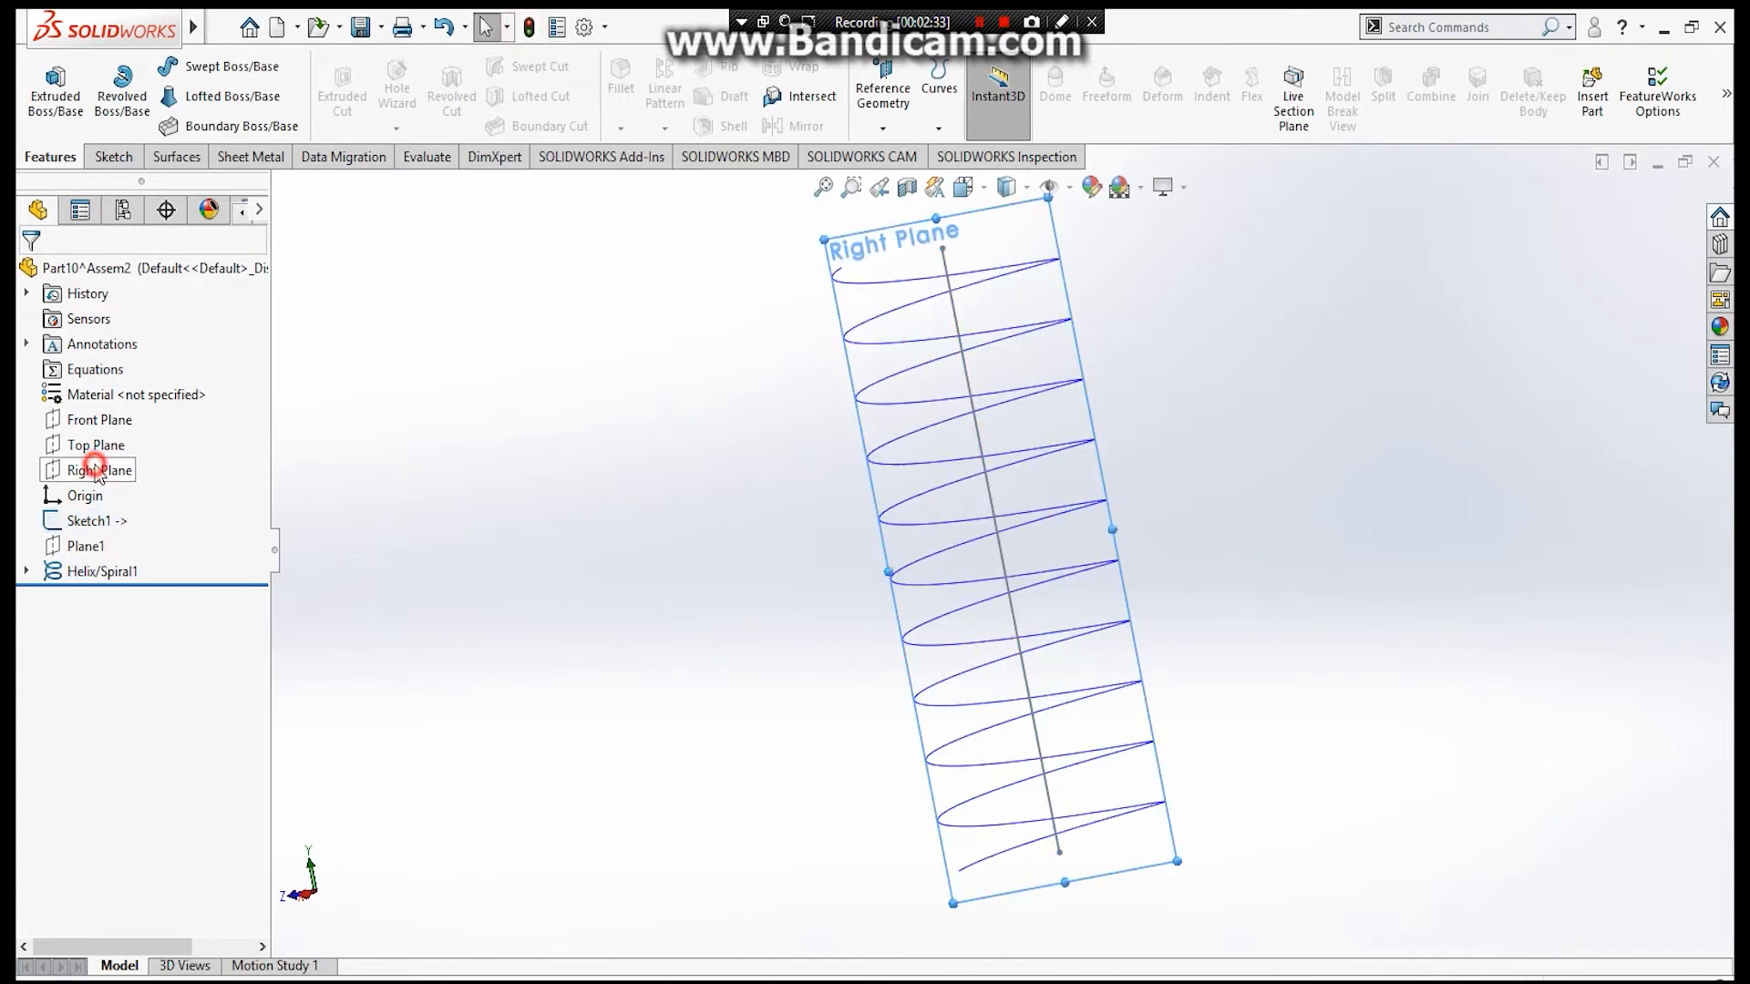
{"action": "right_click", "coordinate": [99, 470]}
{"action": "left_click", "coordinate": [114, 430]}
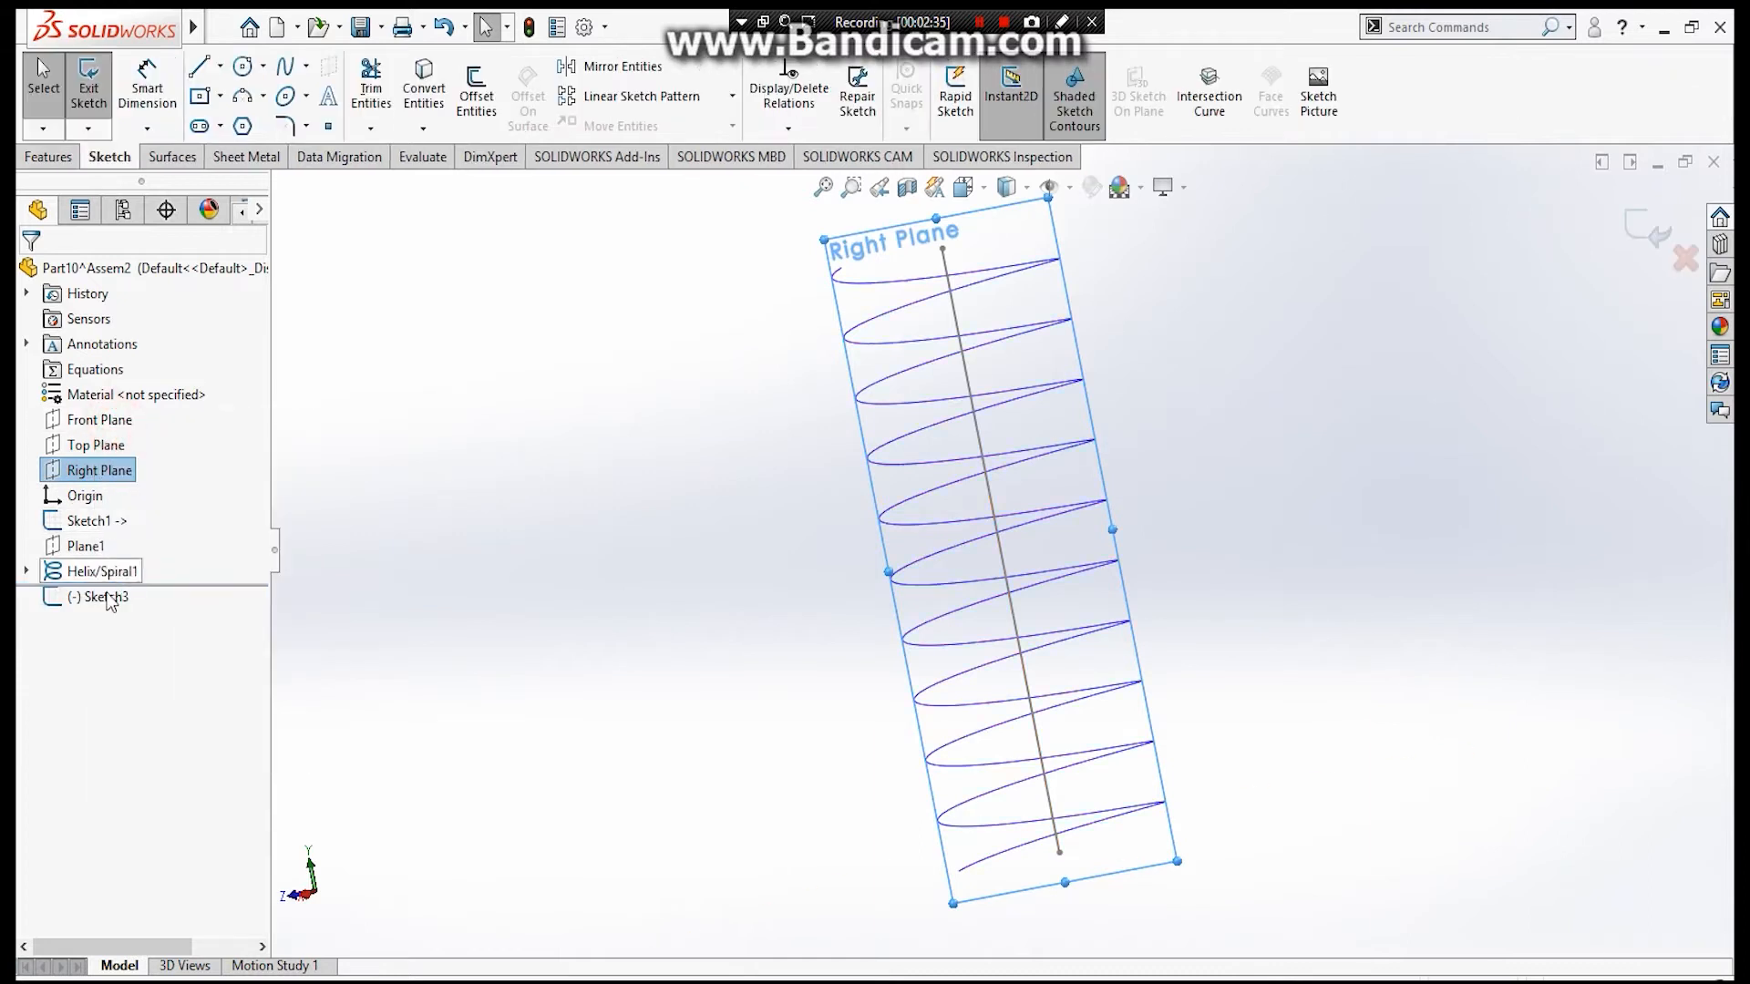
{"action": "right_click", "coordinate": [102, 597]}
{"action": "left_click", "coordinate": [159, 564]}
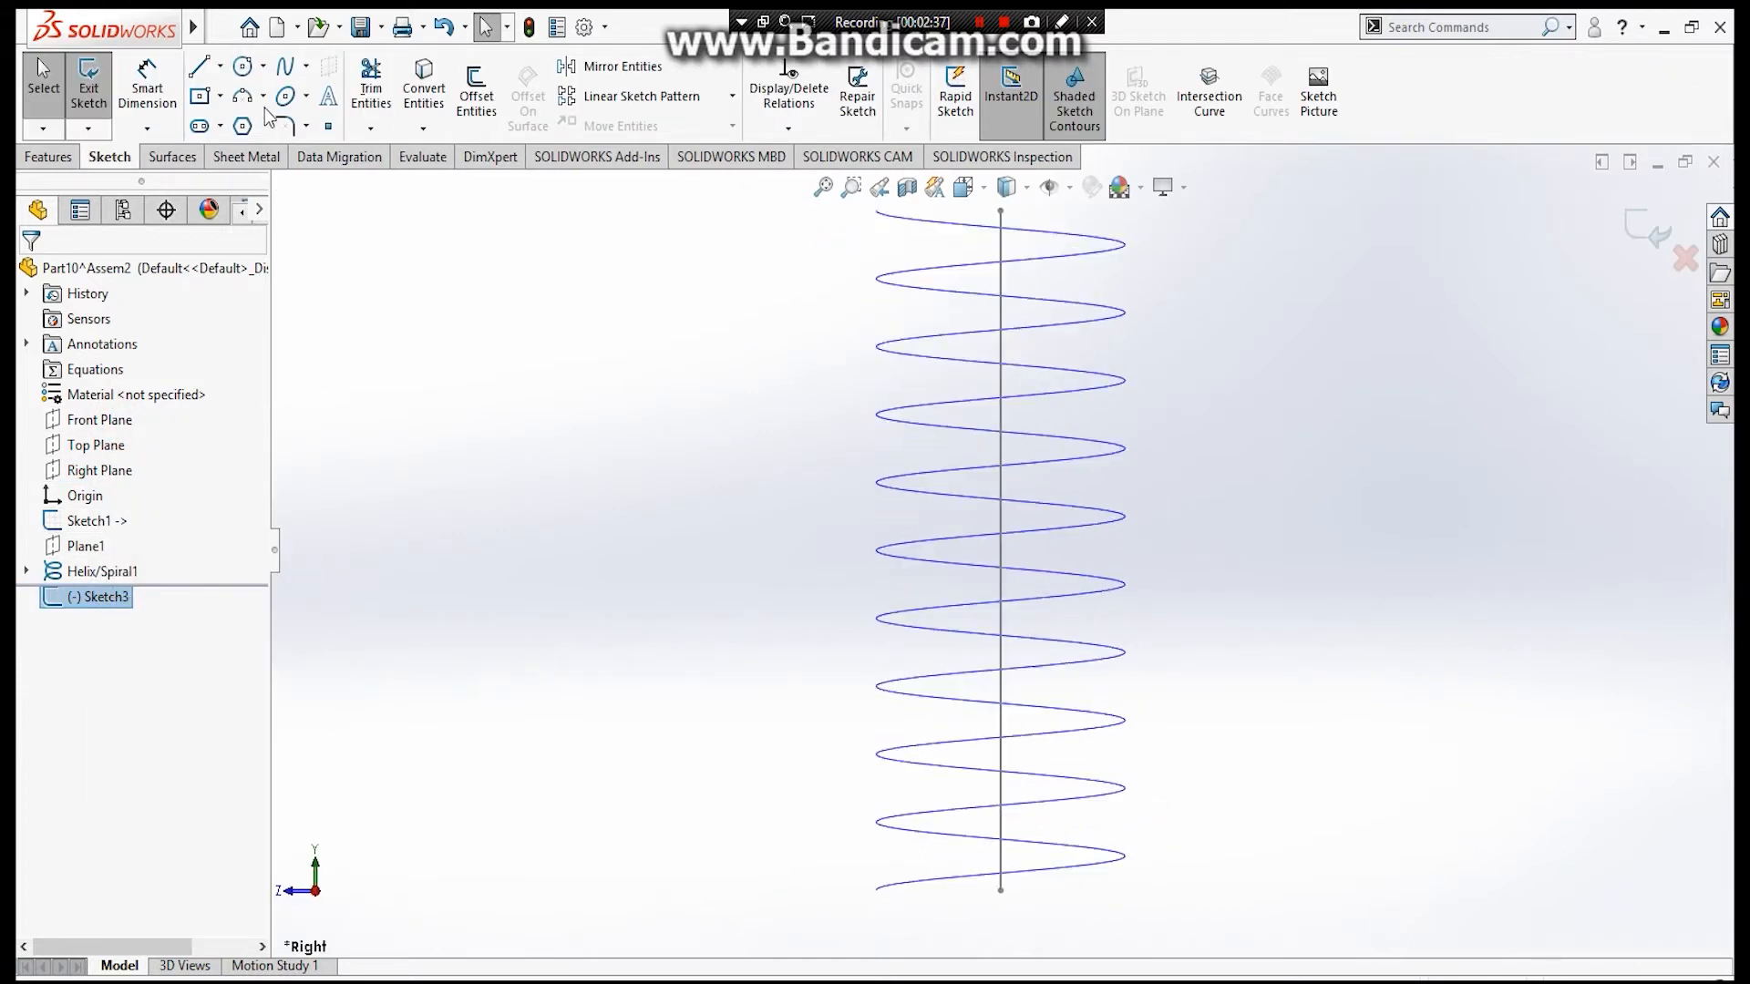
{"action": "left_click", "coordinate": [243, 67]}
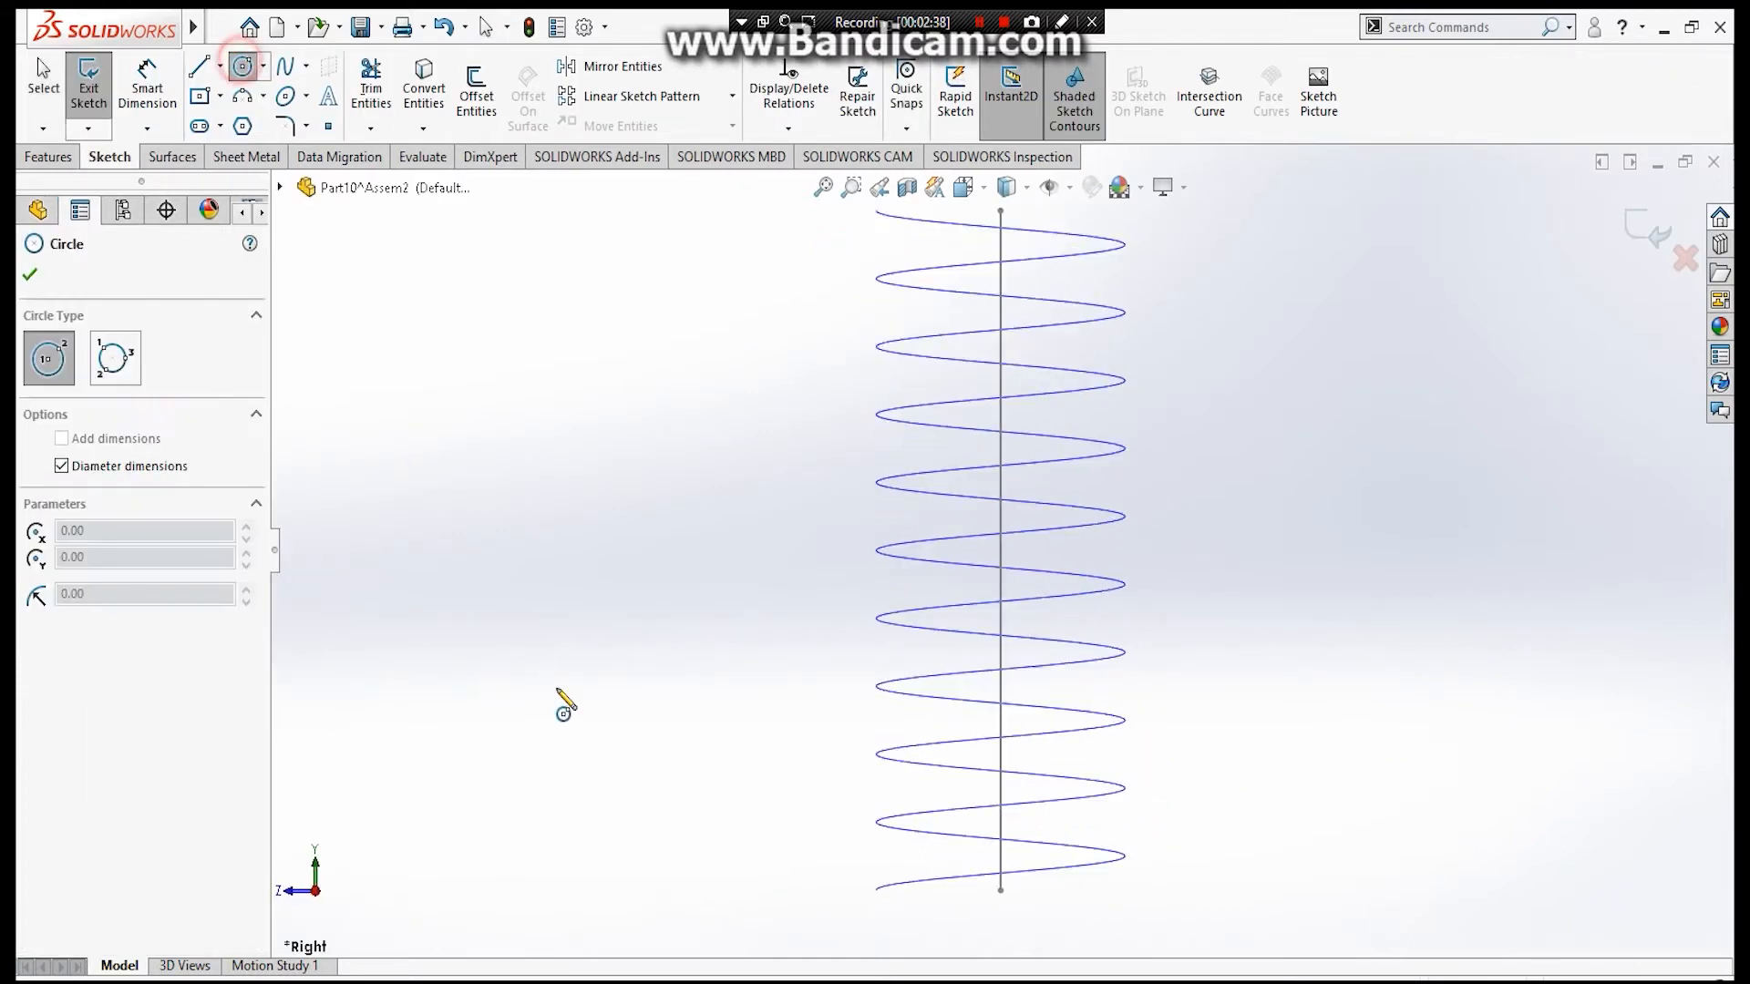
{"action": "left_click", "coordinate": [877, 892]}
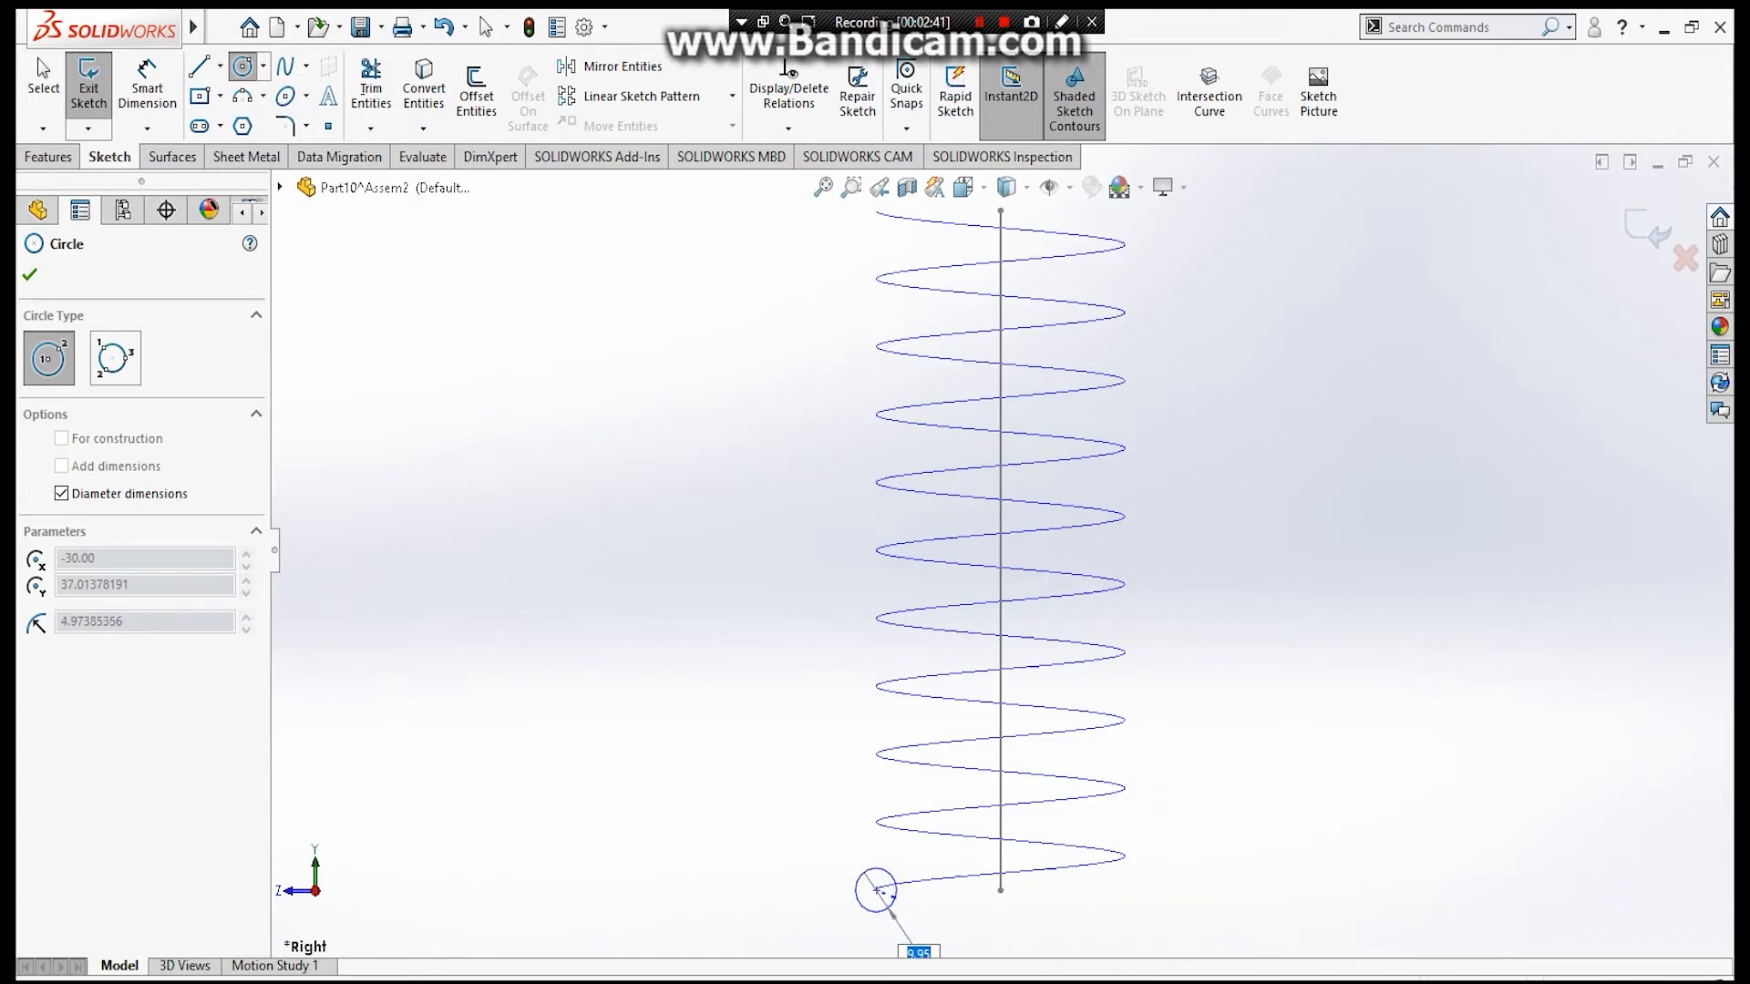
{"action": "left_click", "coordinate": [893, 899]}
{"action": "right_click", "coordinate": [609, 408]}
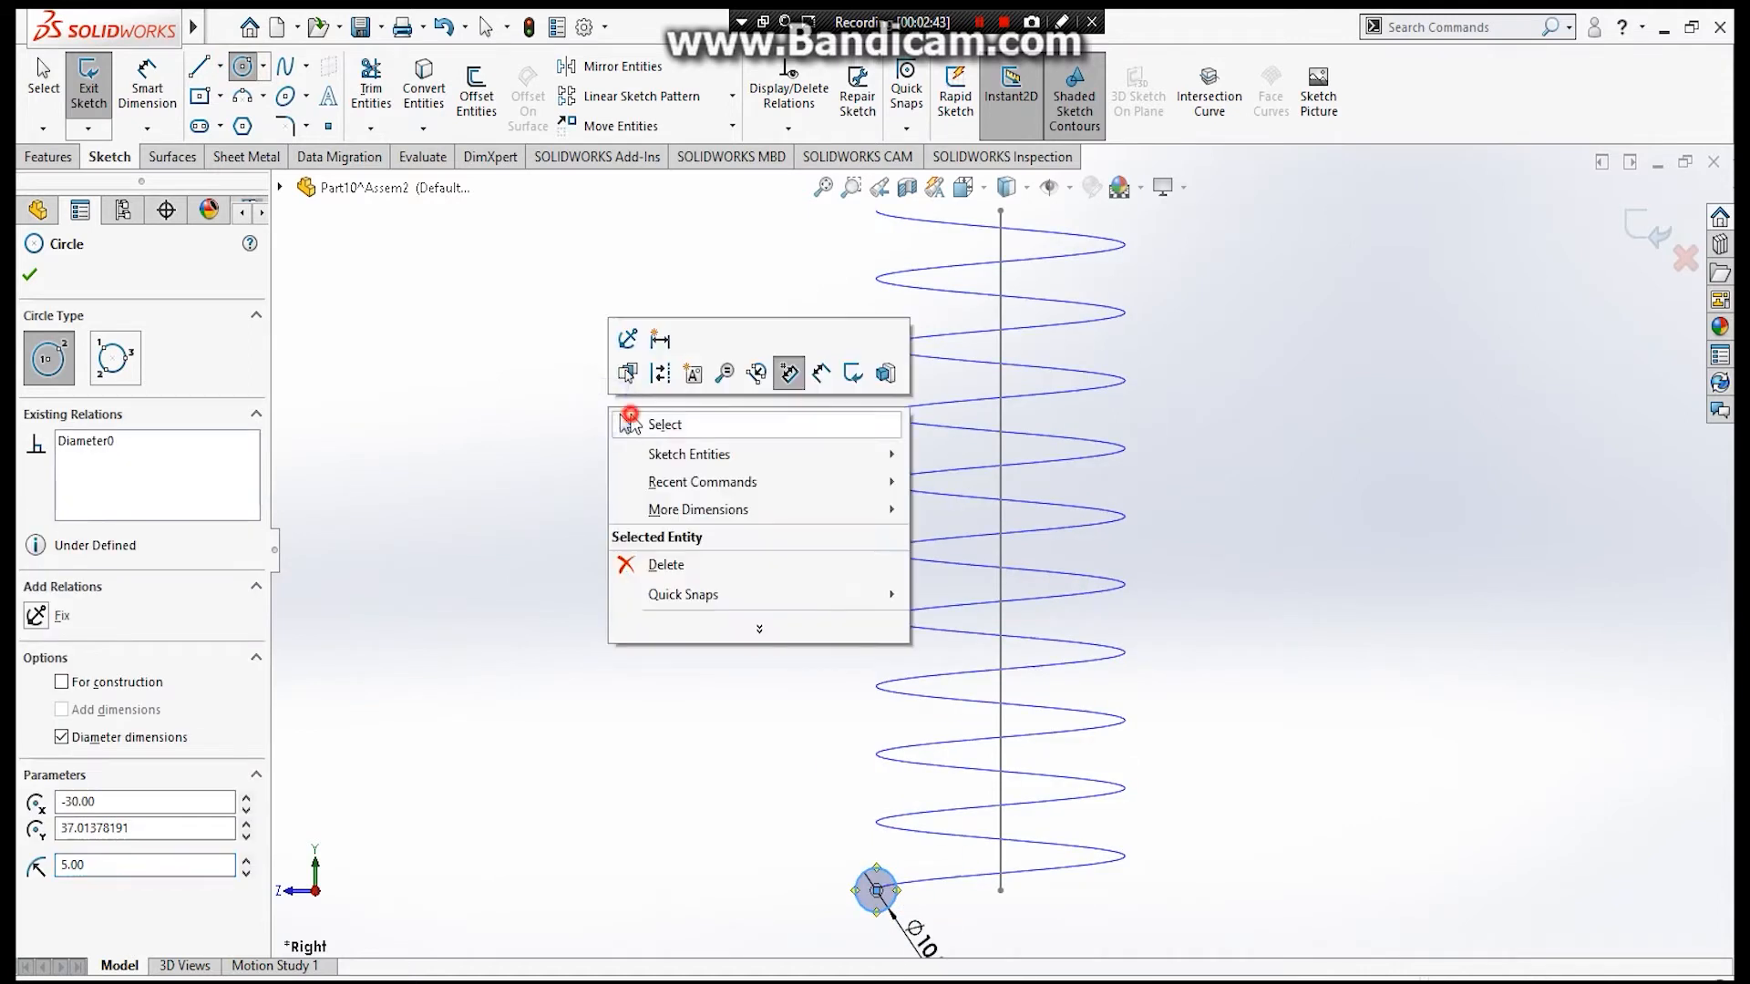
{"action": "left_click", "coordinate": [658, 421]}
{"action": "left_click", "coordinate": [1632, 227]}
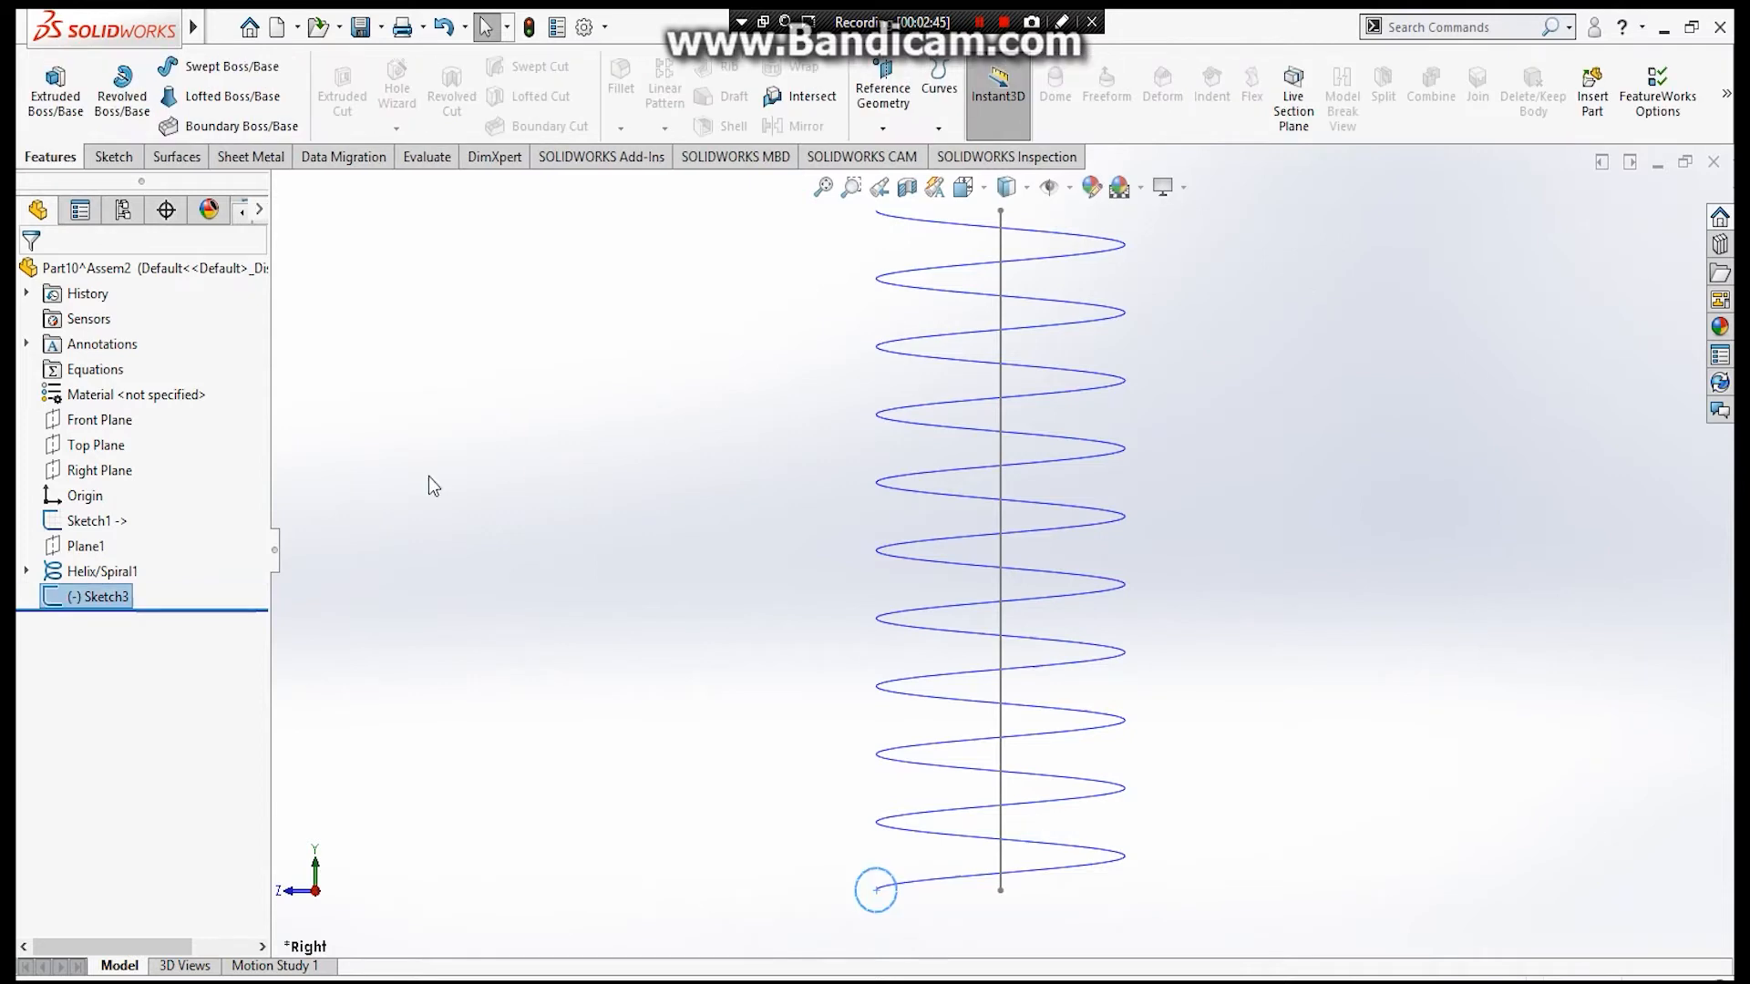
Sweep the 10 mm circle along the helix to form the solid spring.
{"action": "left_click", "coordinate": [205, 66]}
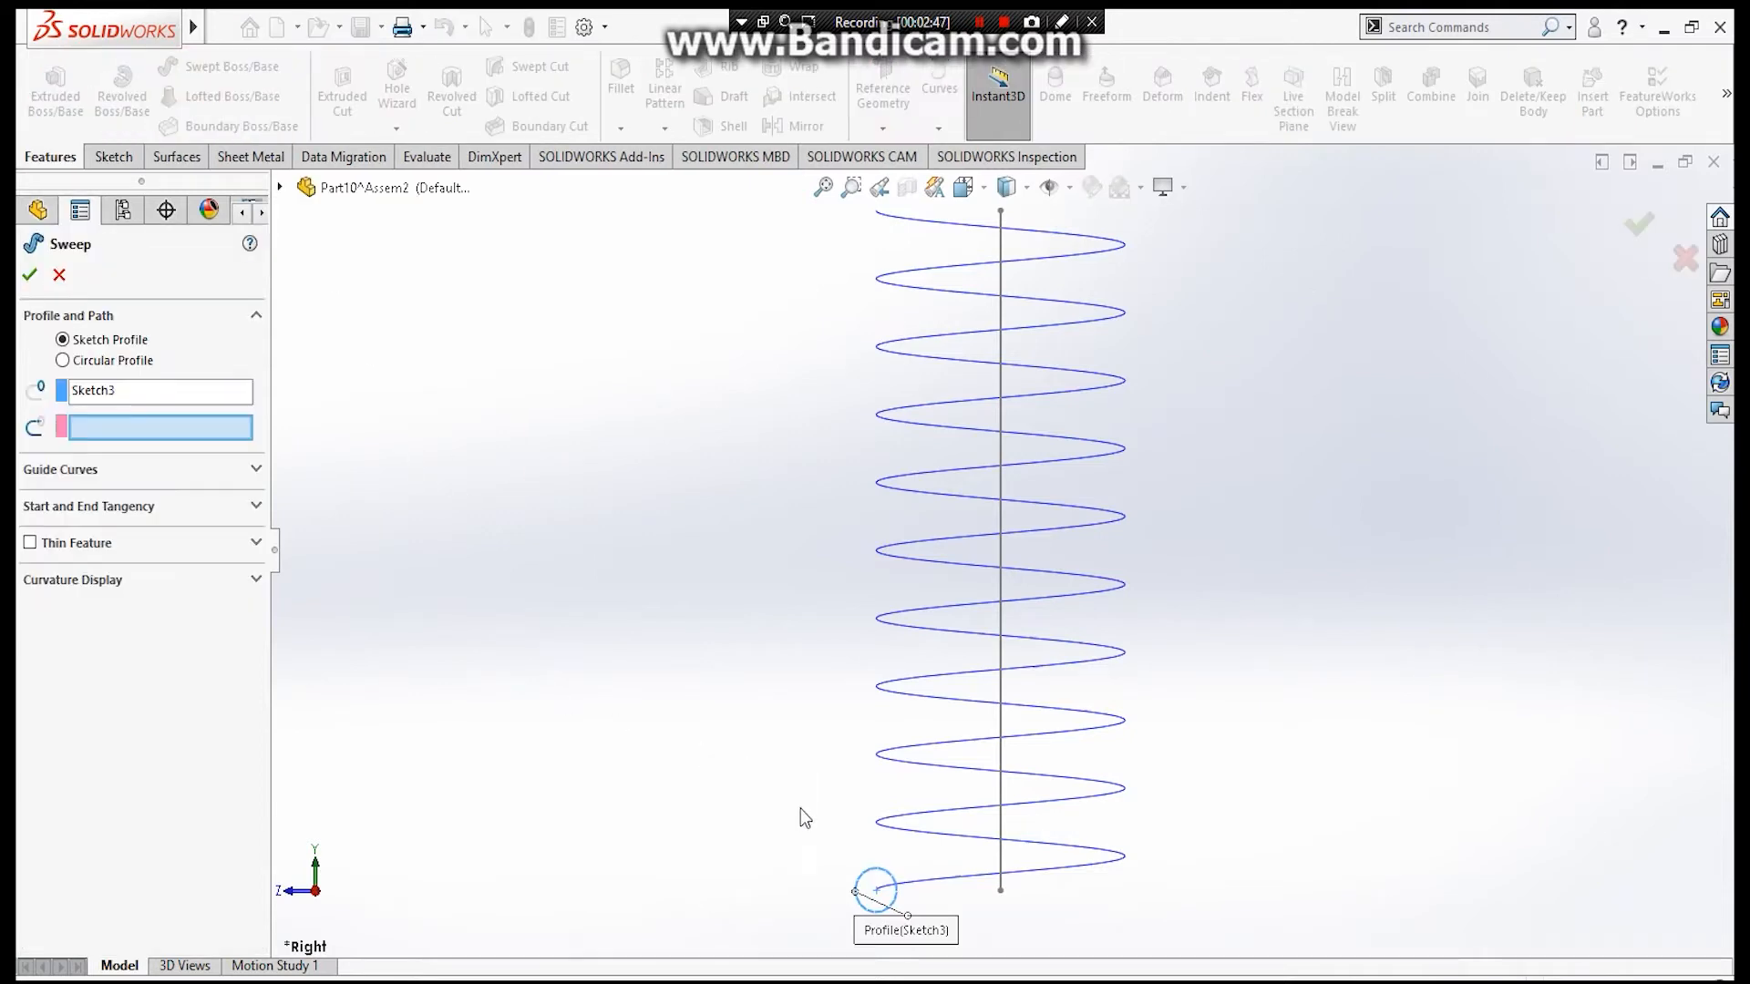
{"action": "left_click", "coordinate": [931, 844]}
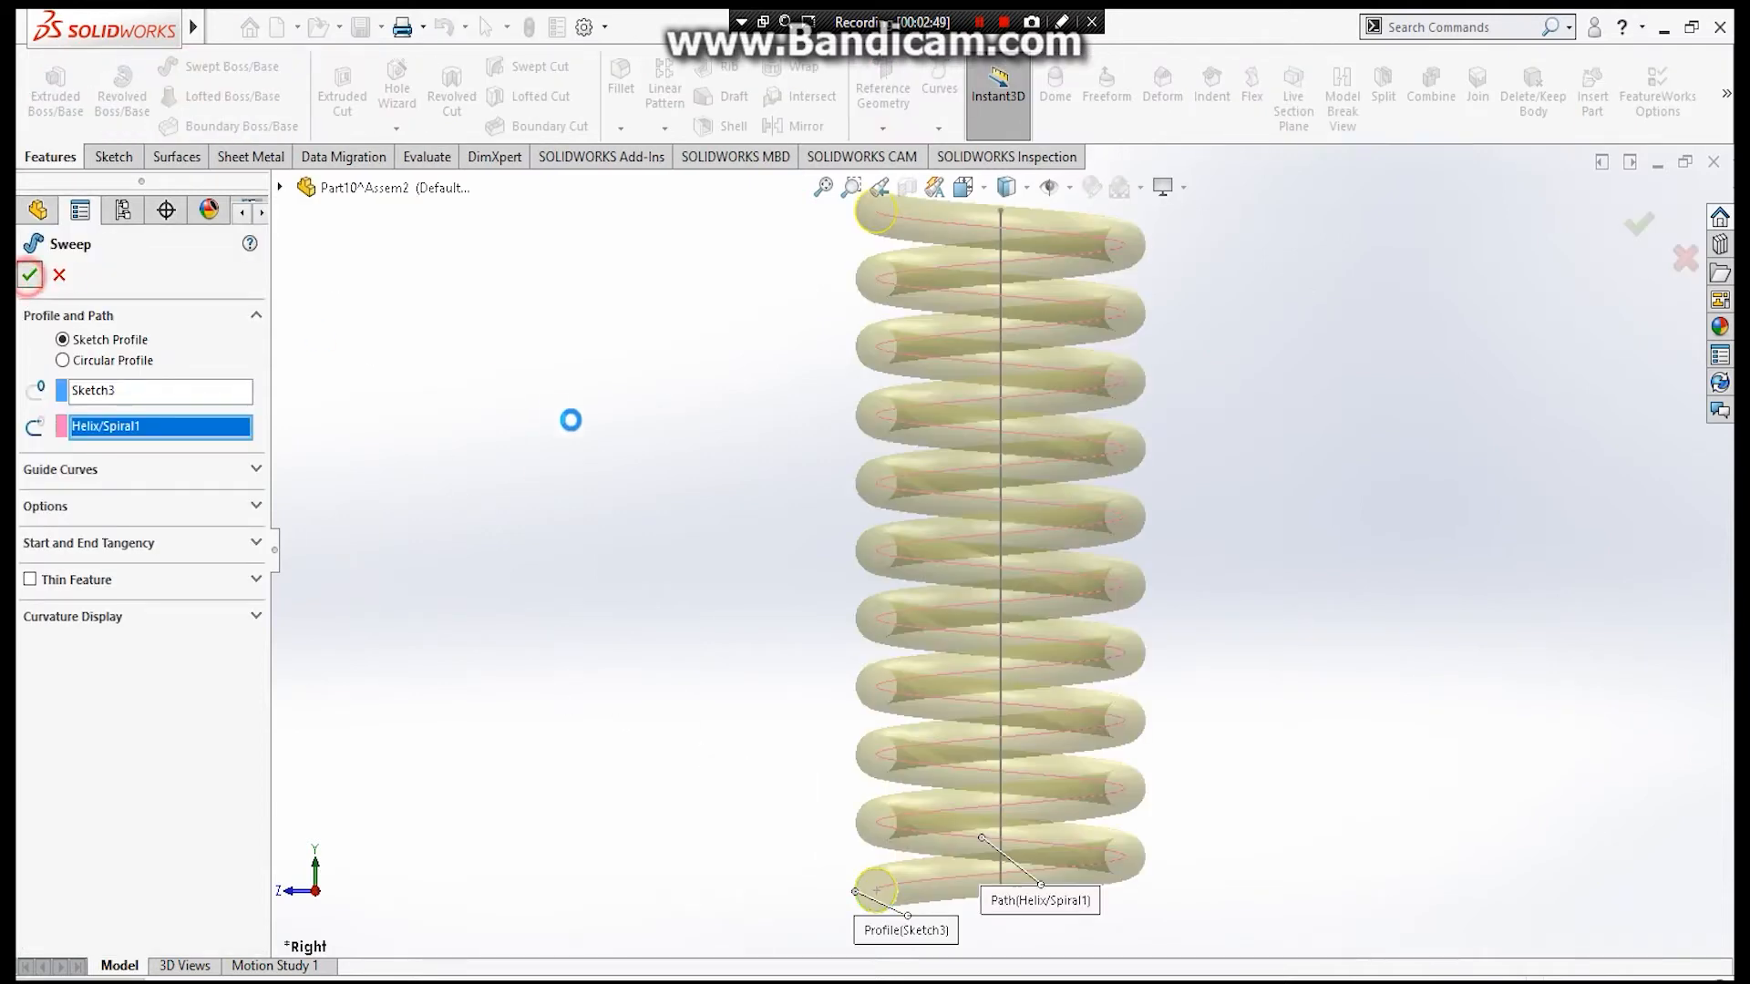
{"action": "left_click", "coordinate": [631, 435]}
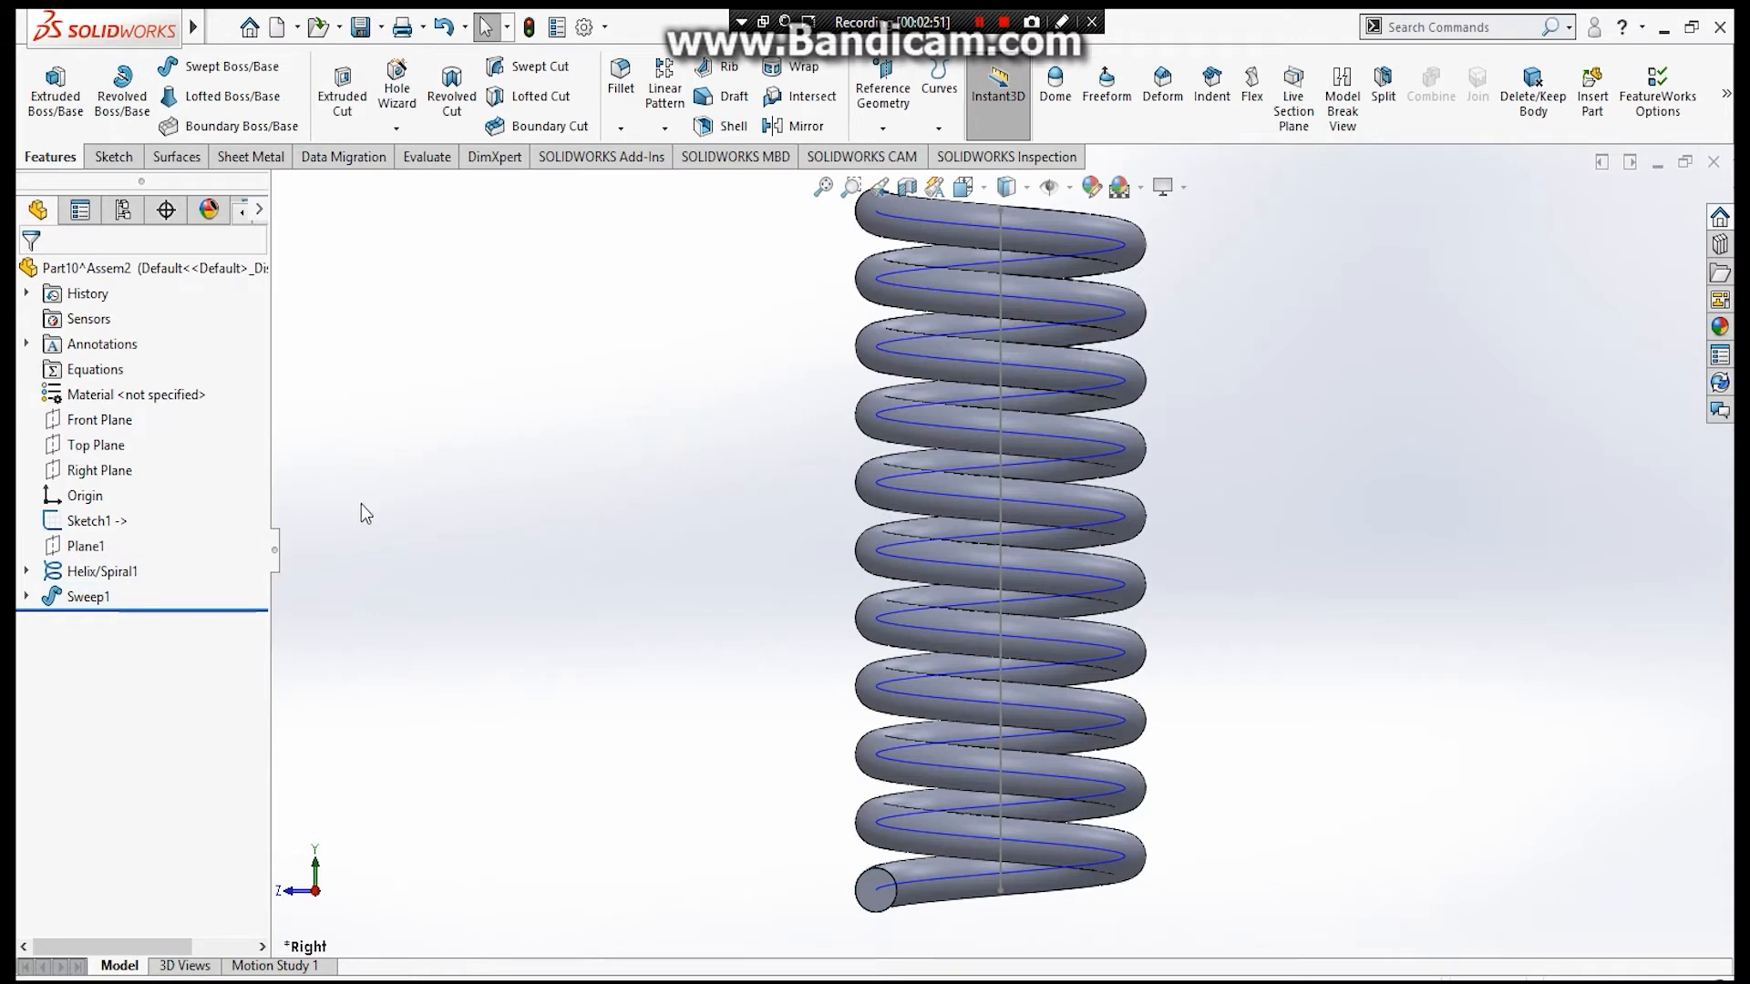
Start a sketch on the Right Plane and draw a horizontal construction line from the helix's lower end outward past the coil.
{"action": "scroll", "coordinate": [546, 528], "scroll_direction": "up", "scroll_amount": 2}
{"action": "scroll", "coordinate": [1028, 770], "scroll_direction": "down", "scroll_amount": 2}
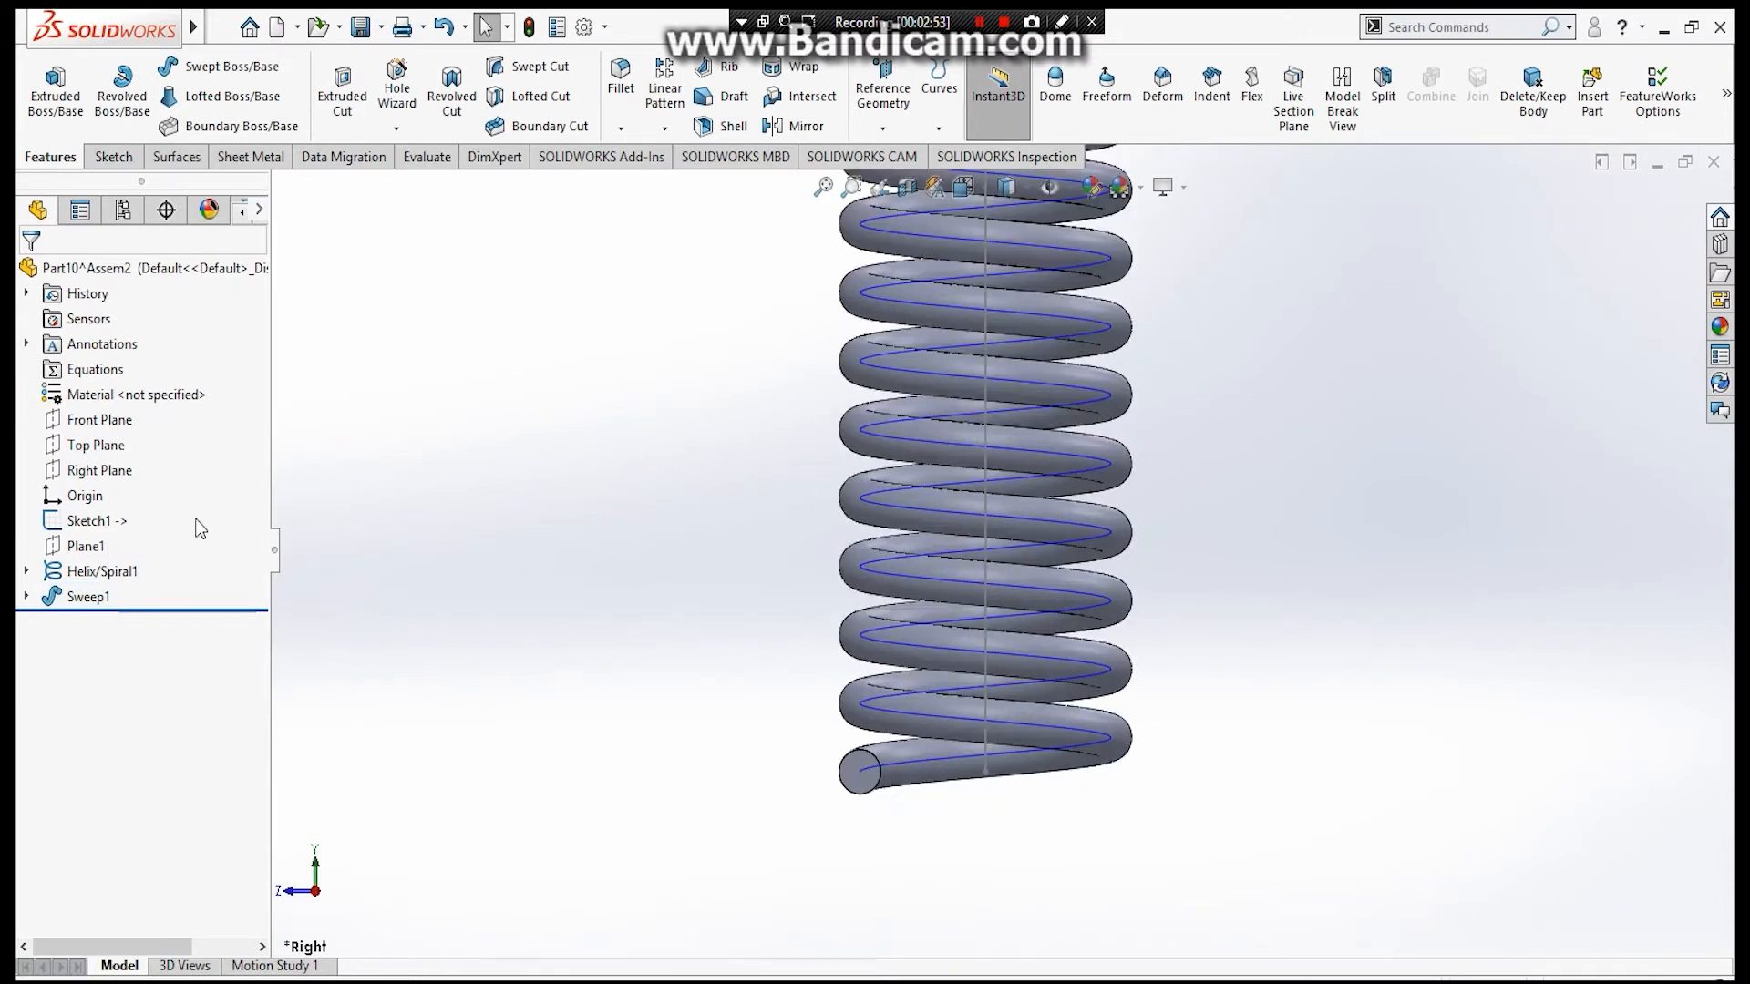
{"action": "right_click", "coordinate": [85, 471]}
{"action": "left_click", "coordinate": [102, 453]}
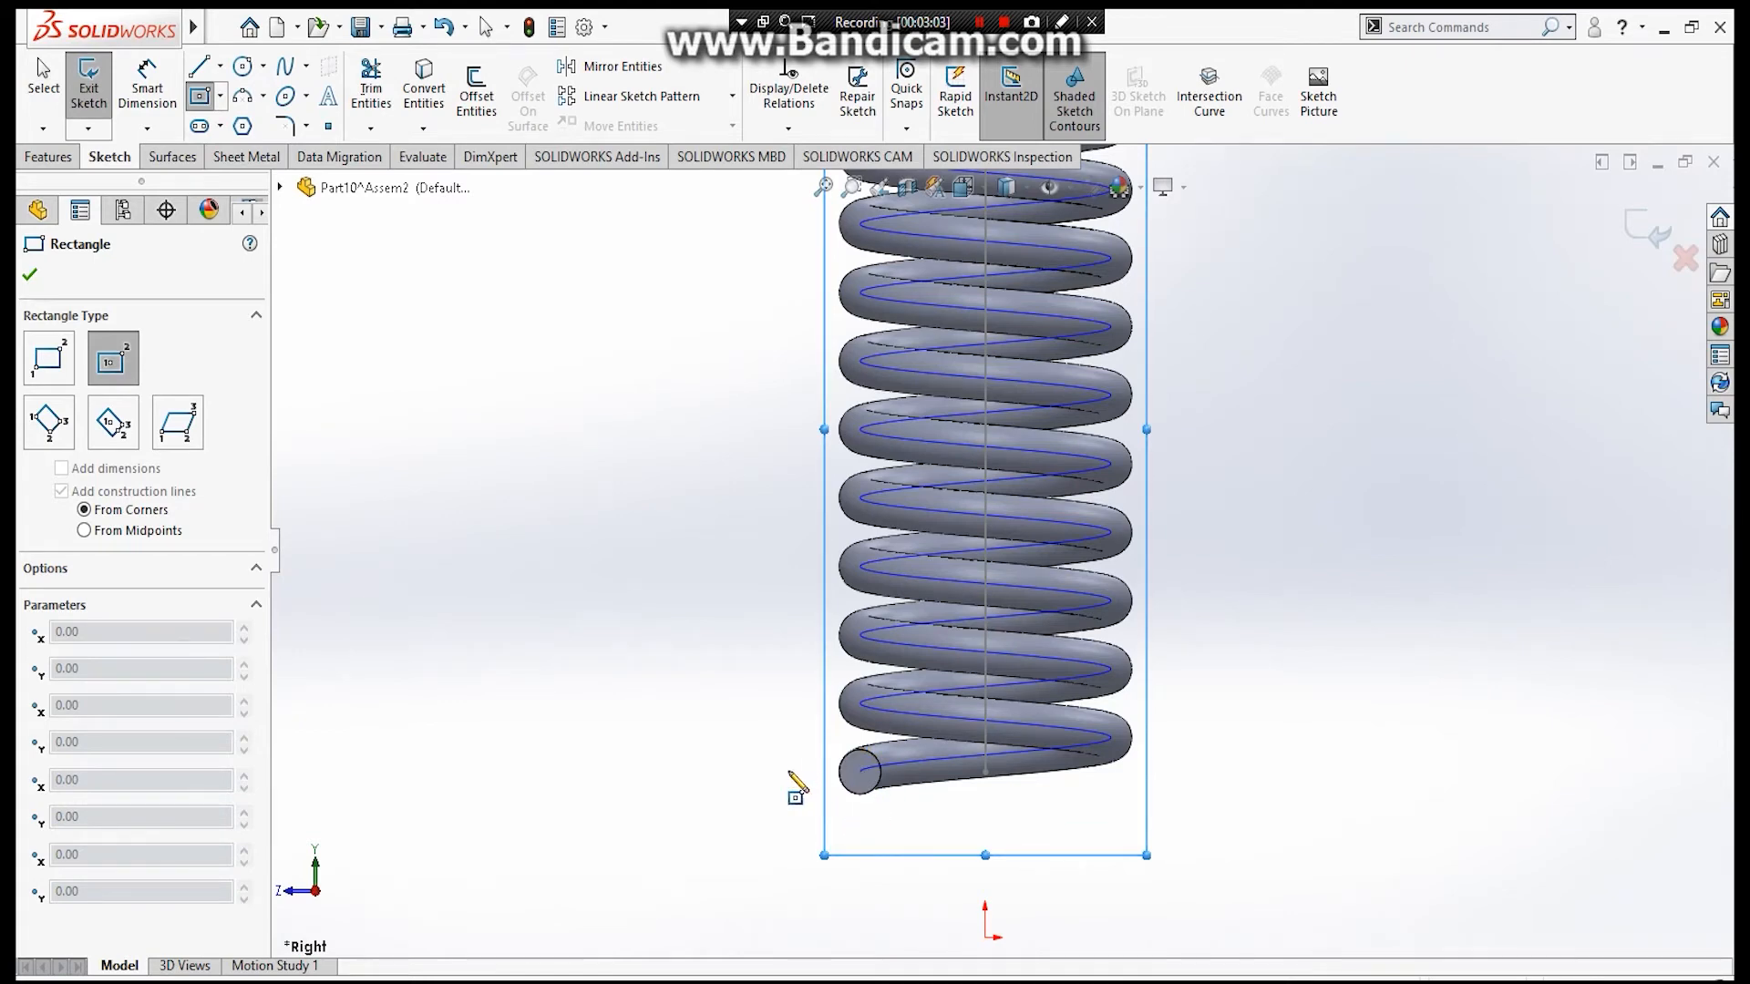
{"action": "left_click", "coordinate": [220, 68]}
{"action": "left_click", "coordinate": [254, 126]}
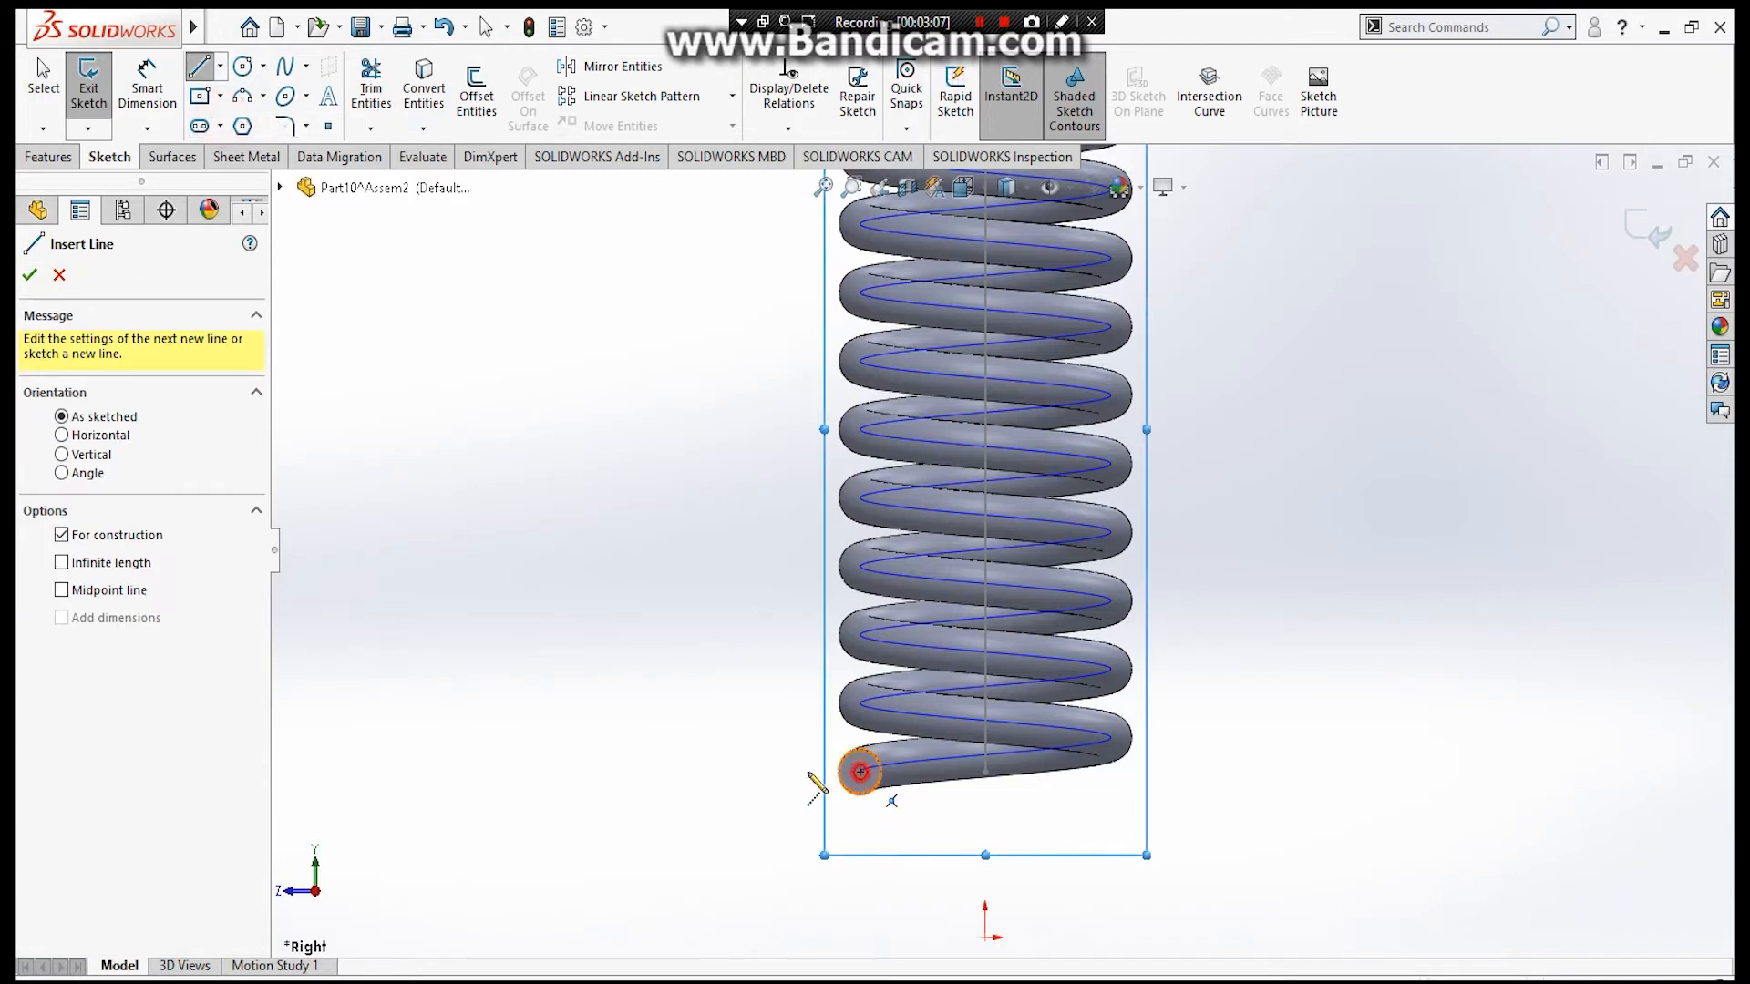
{"action": "left_click", "coordinate": [859, 773]}
{"action": "left_click", "coordinate": [718, 772]}
{"action": "key", "text": "Escape"}
Draw a corner rectangle from the construction line's outer end, extending below the line and across the full width of the spring.
{"action": "left_click", "coordinate": [200, 96]}
{"action": "left_click", "coordinate": [220, 96]}
{"action": "left_click", "coordinate": [241, 122]}
{"action": "left_click", "coordinate": [719, 772]}
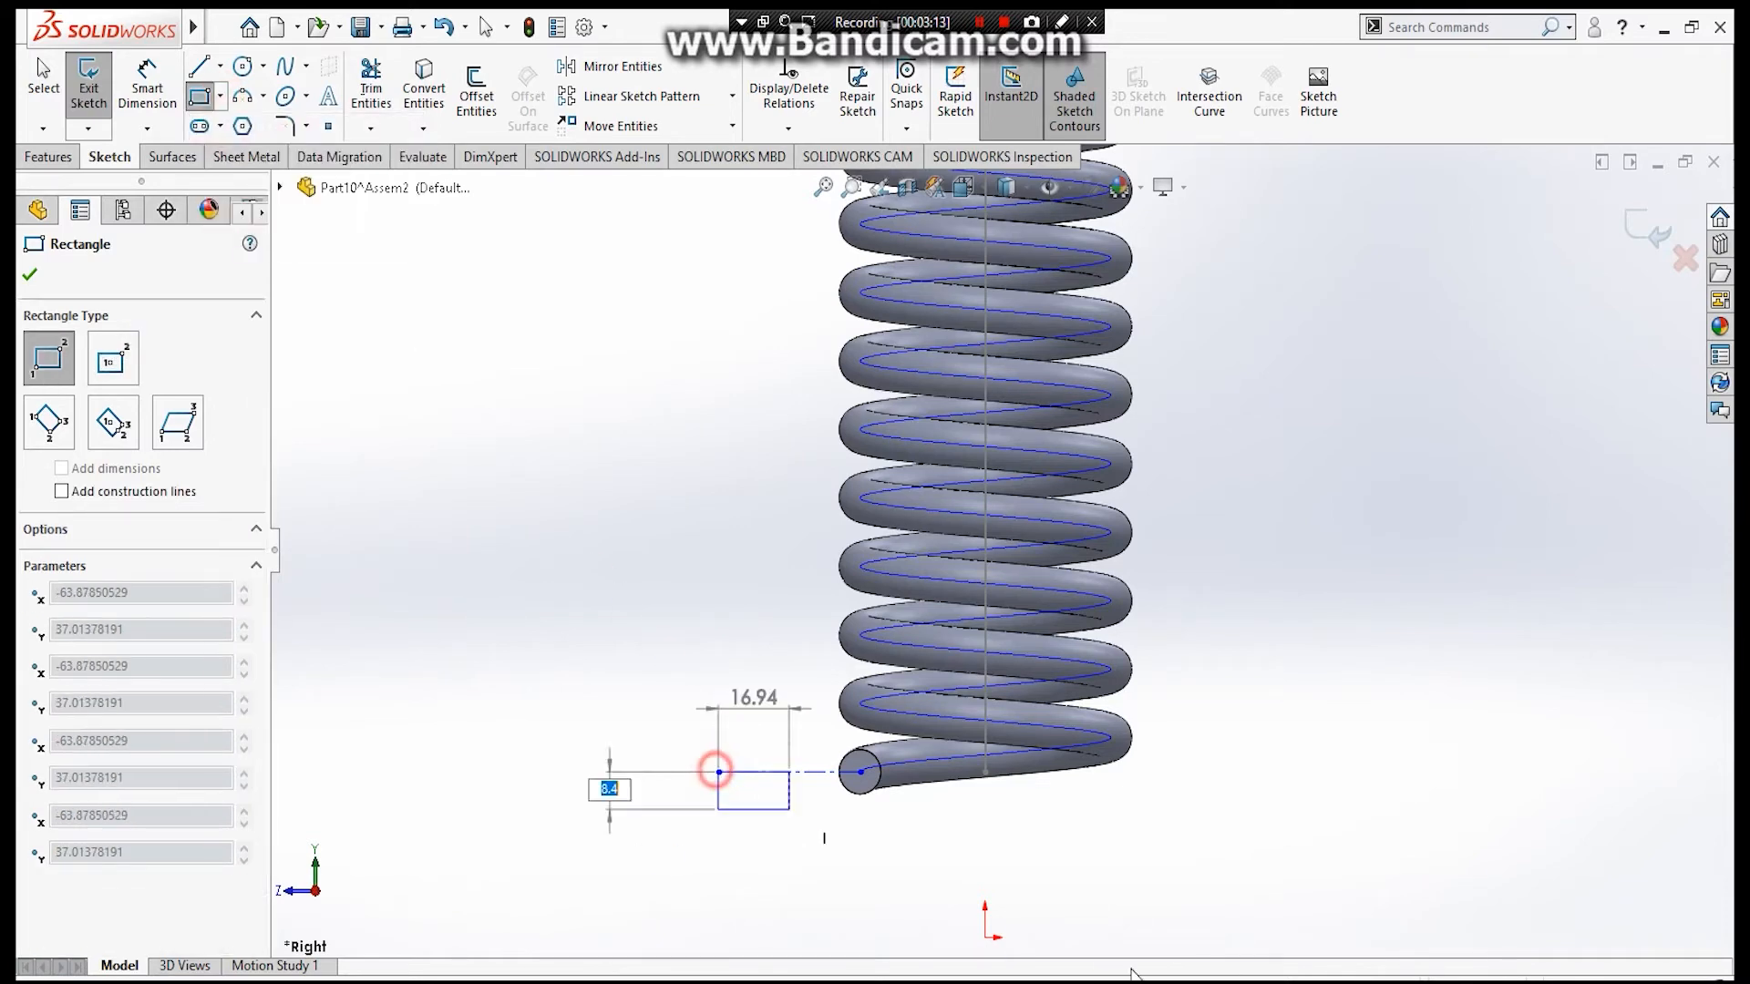
{"action": "left_click", "coordinate": [1198, 881]}
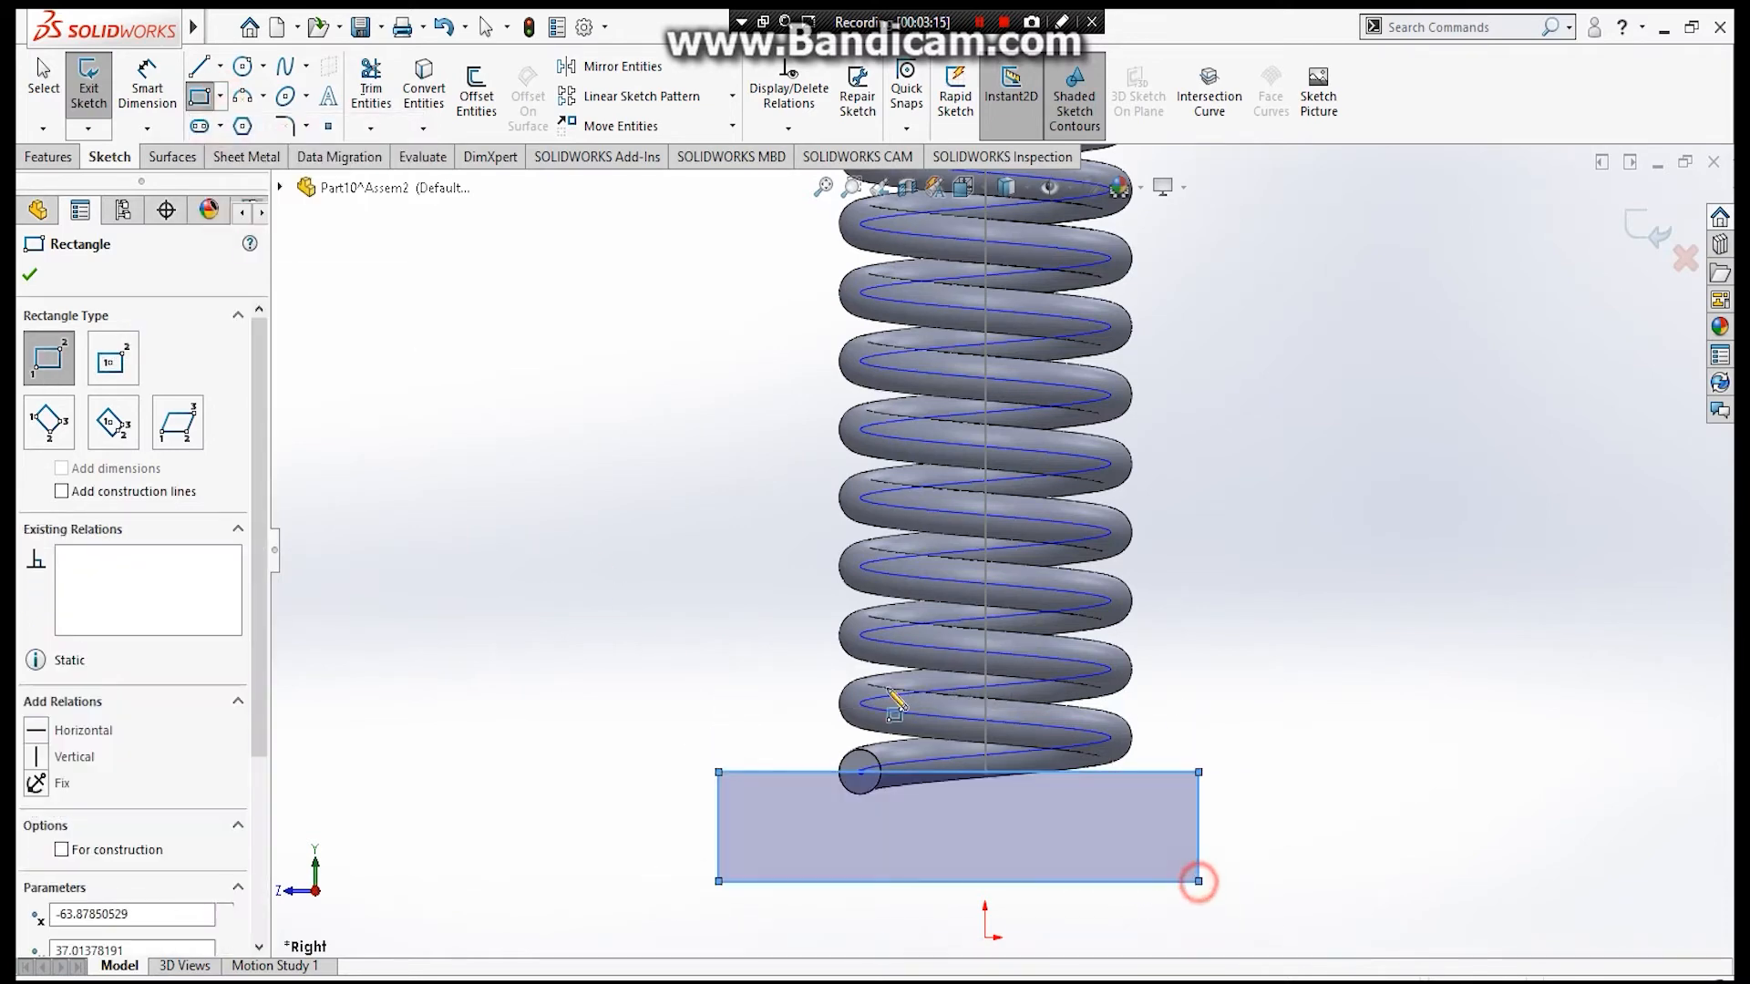
{"action": "right_click", "coordinate": [701, 628]}
{"action": "left_click", "coordinate": [727, 625]}
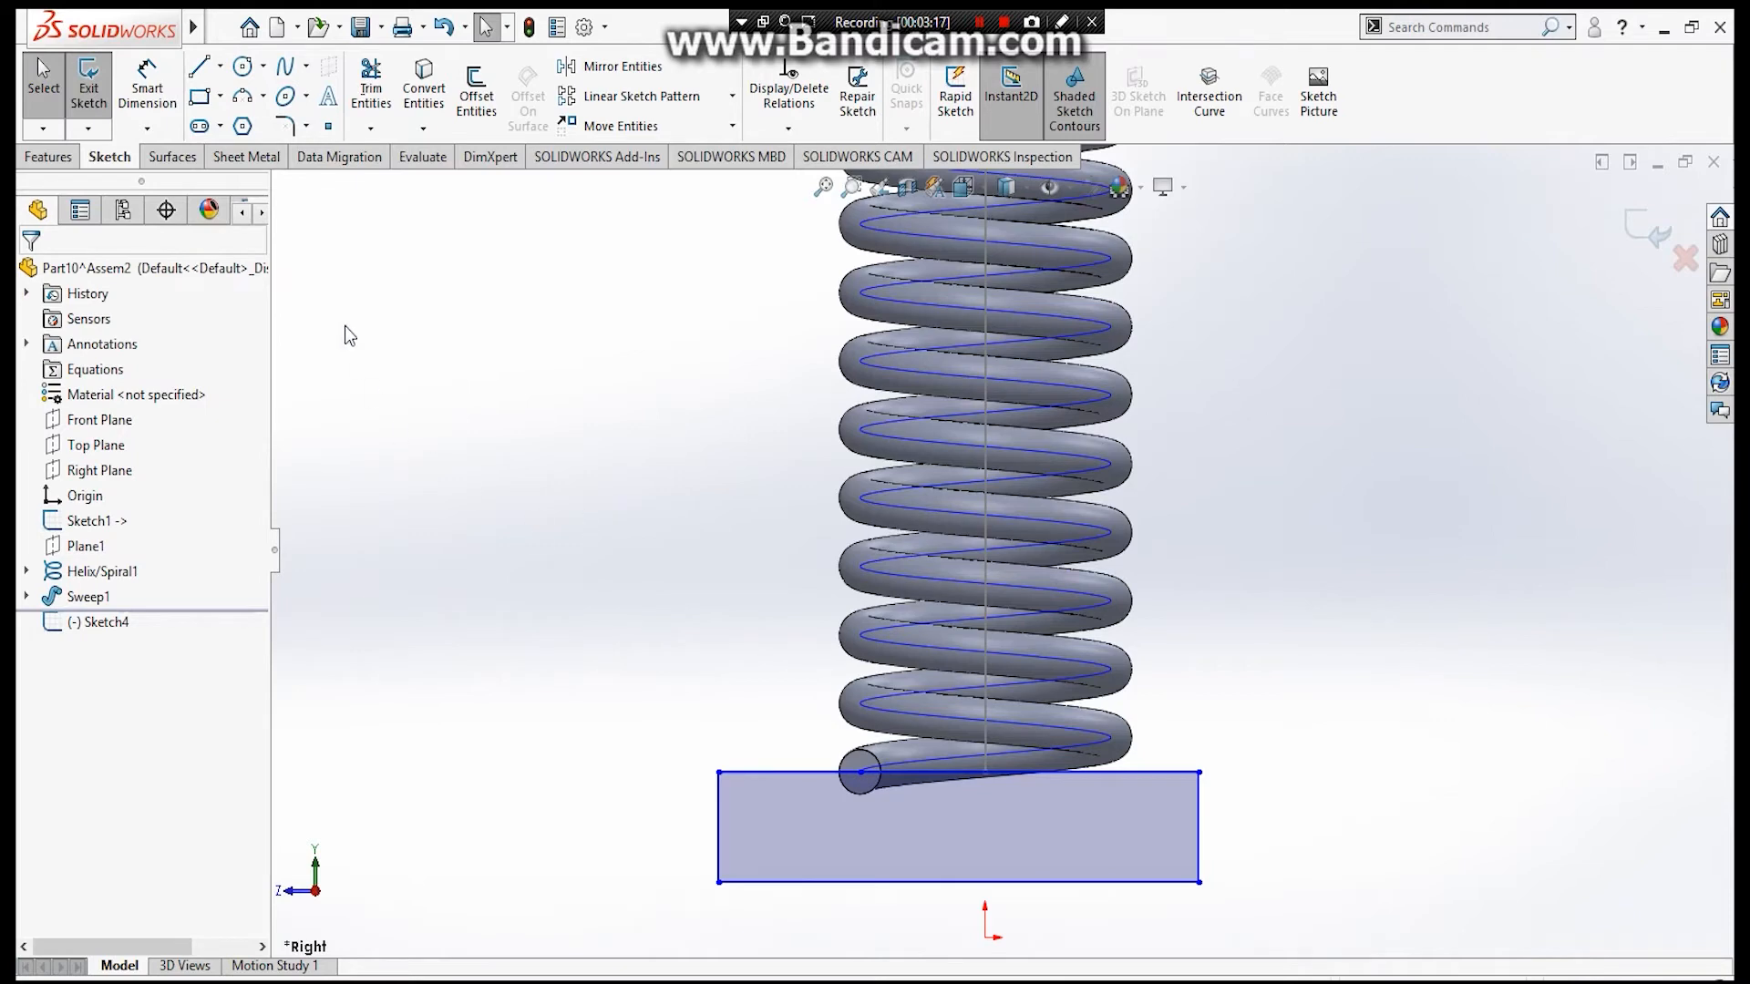
Cut-extrude the rectangle with a blind depth of 80 mm to flatten the spring's lower end.
{"action": "left_click", "coordinate": [48, 156]}
{"action": "left_click", "coordinate": [339, 98]}
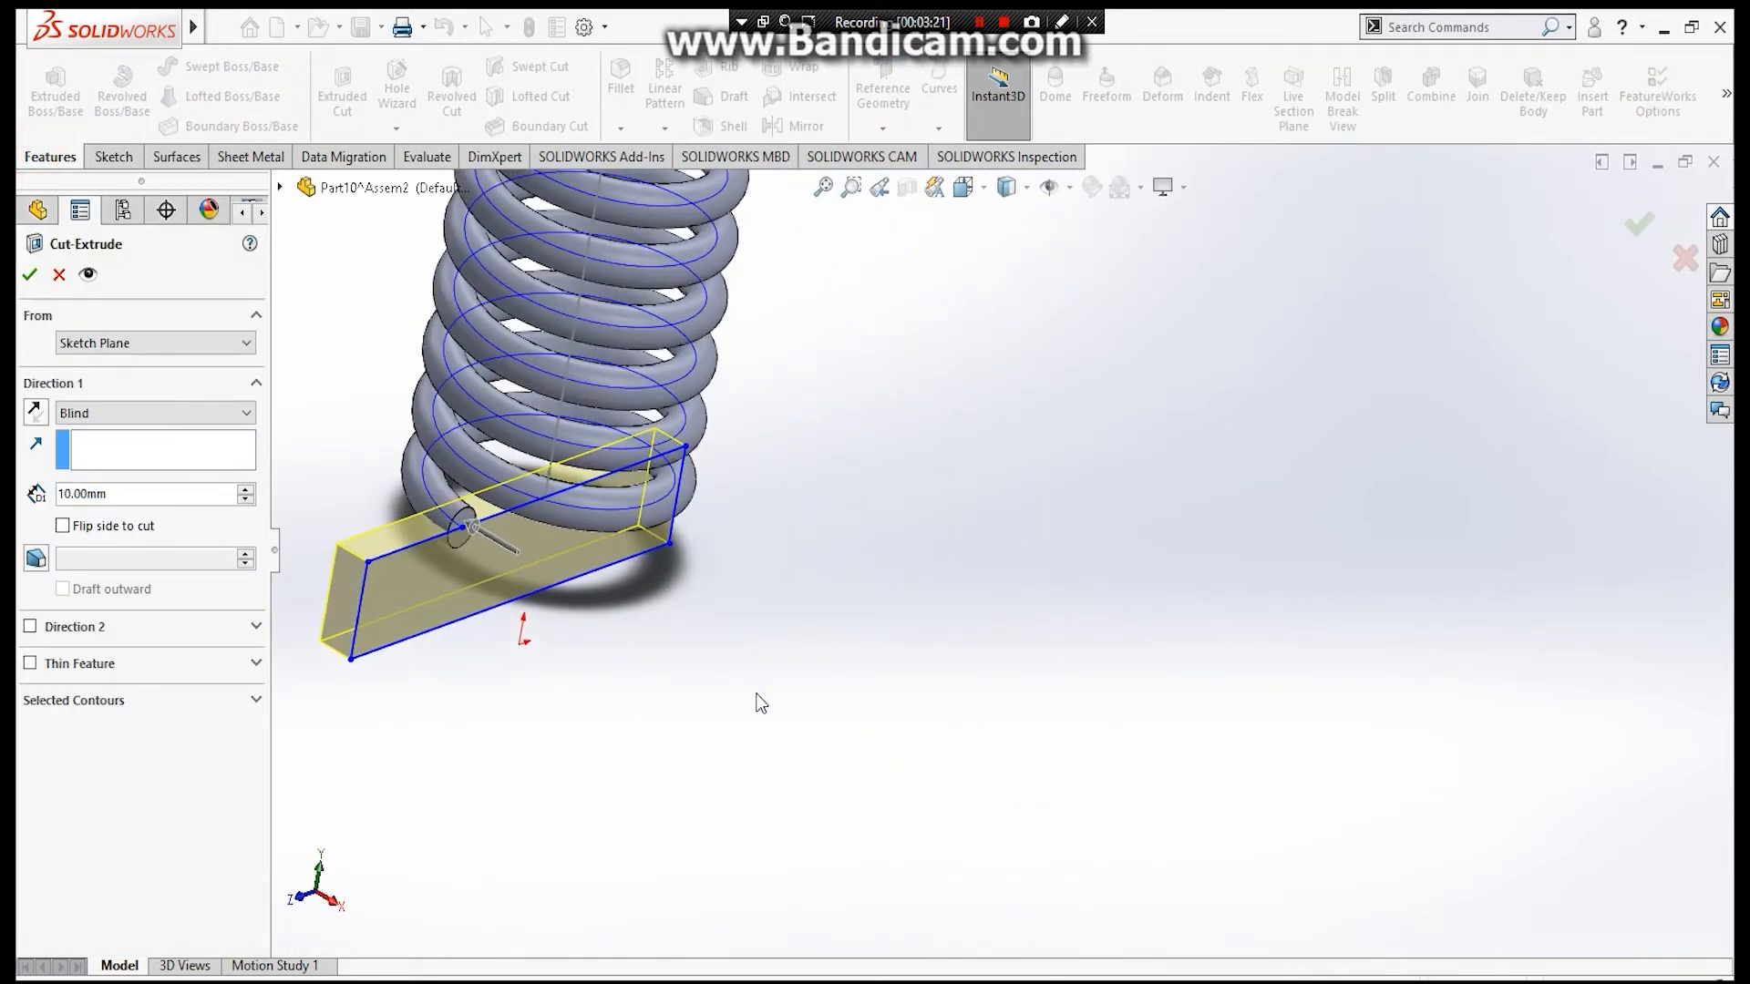
{"action": "left_click", "coordinate": [244, 490]}
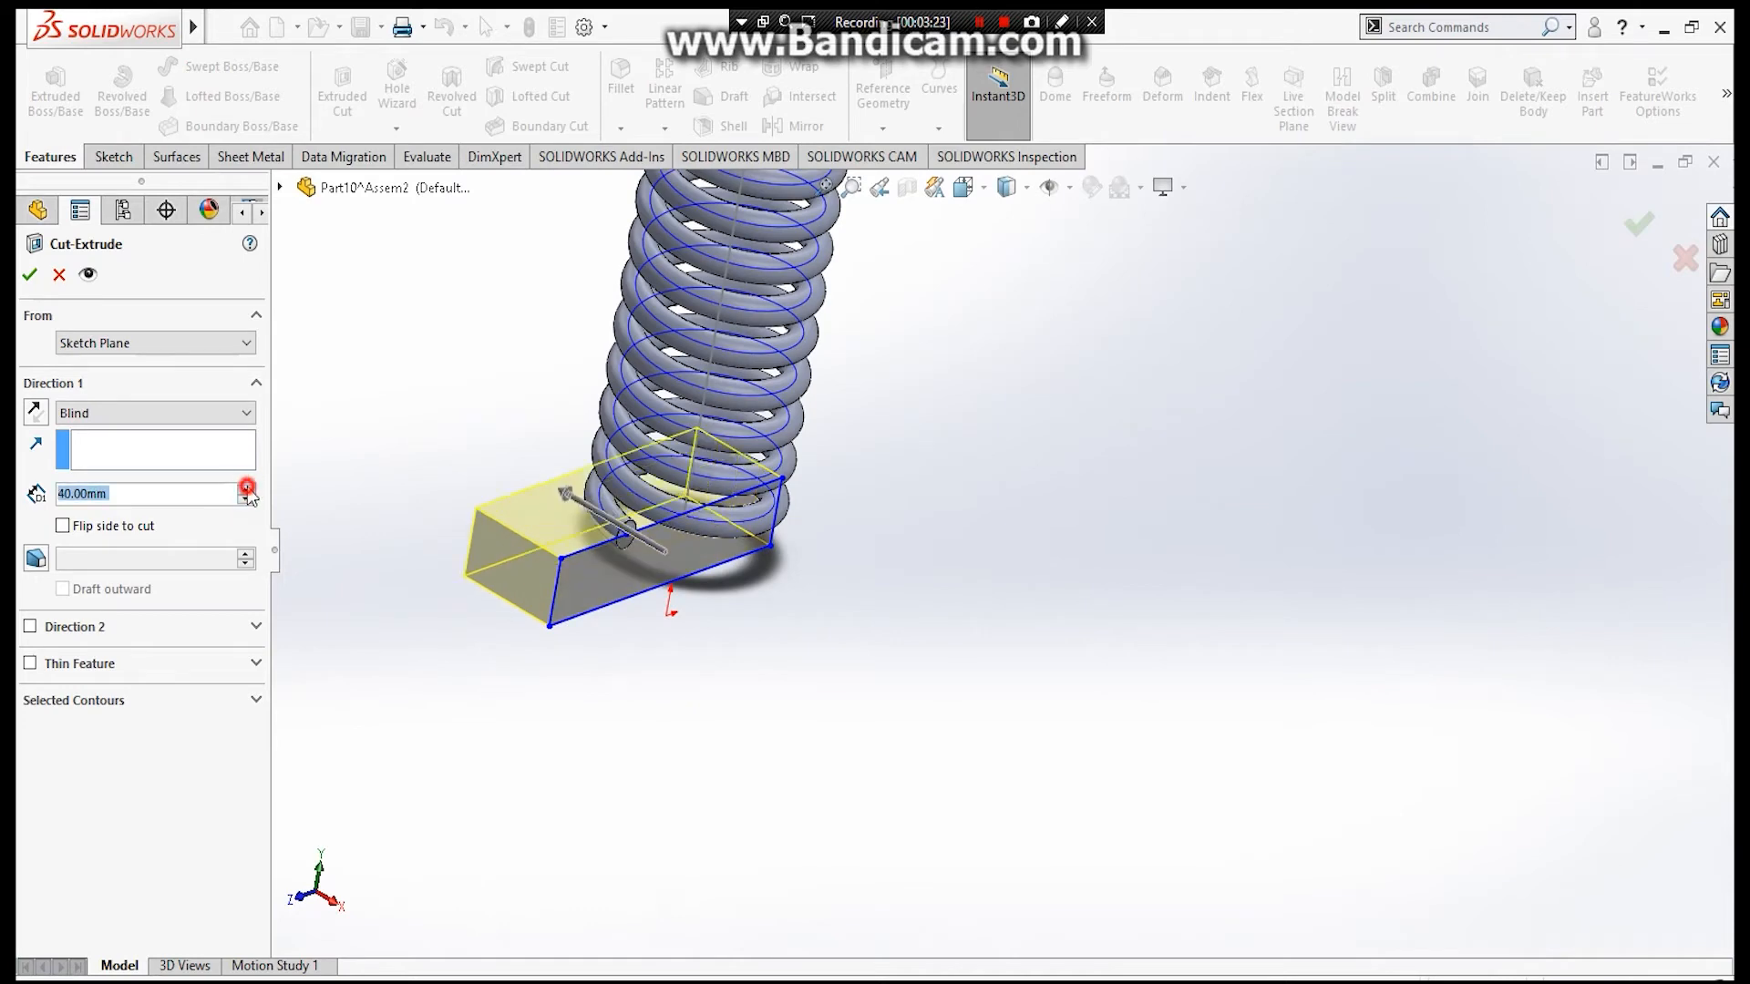
{"action": "left_click", "coordinate": [252, 489]}
{"action": "left_click", "coordinate": [251, 488]}
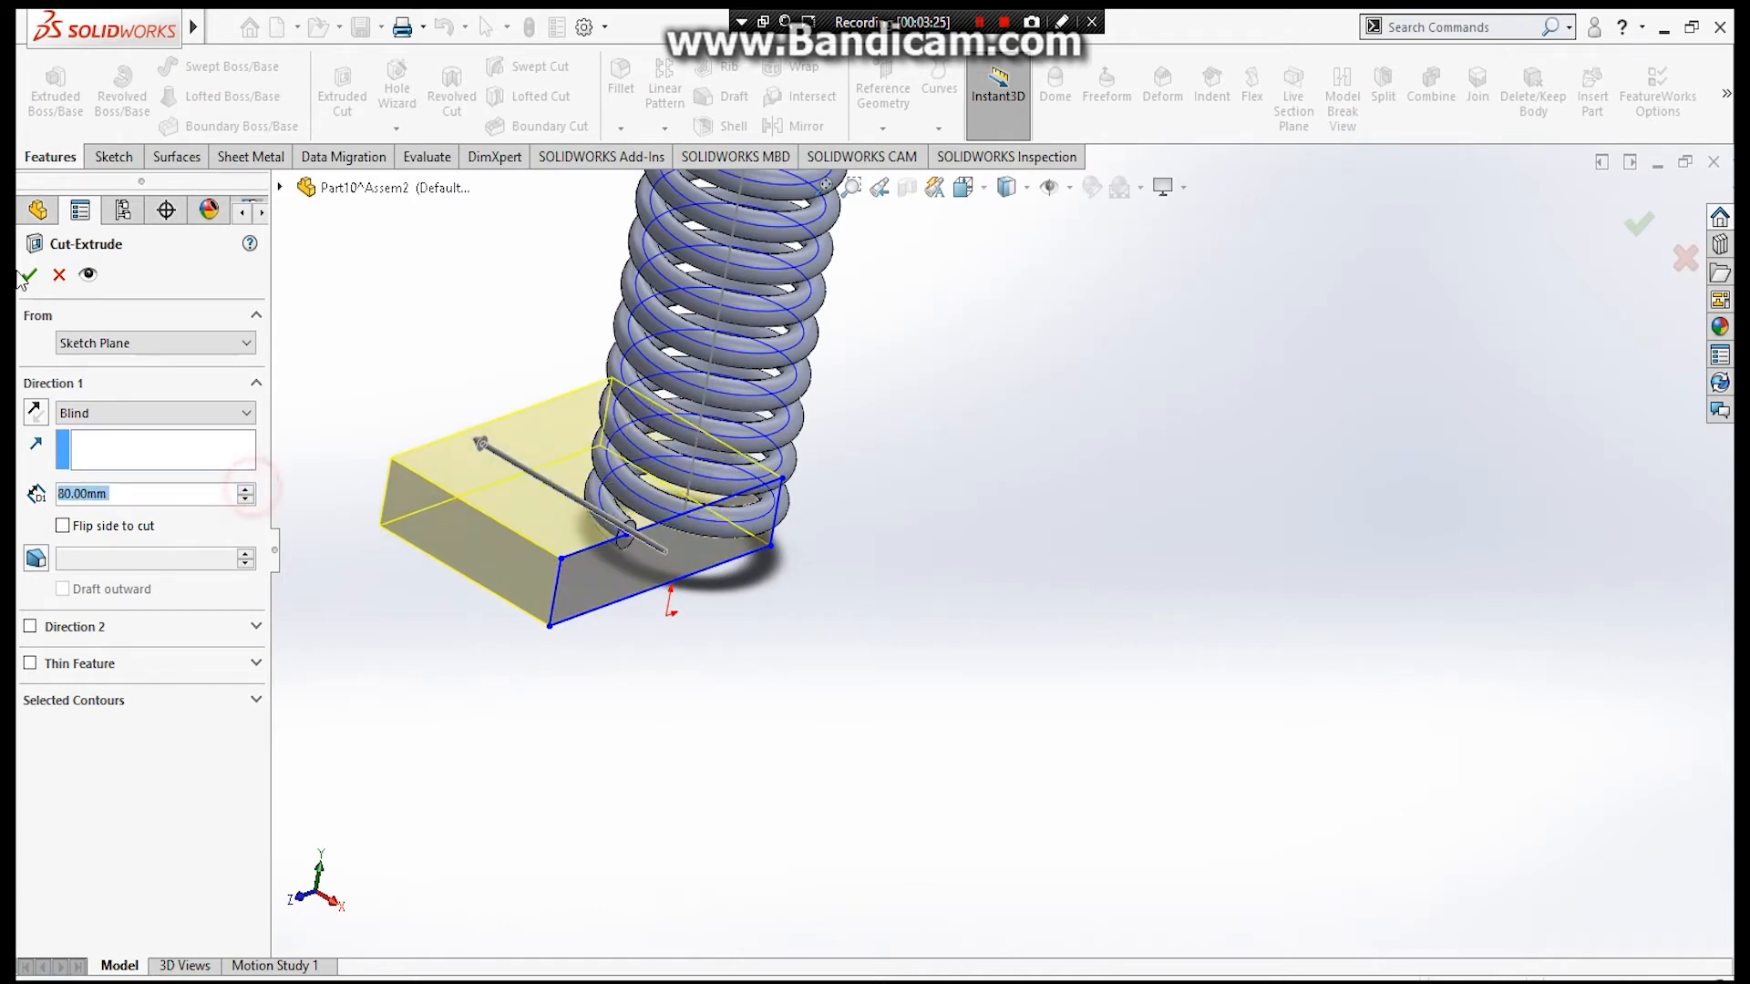
{"action": "left_click", "coordinate": [28, 274]}
{"action": "middle_click_drag", "start_coordinate": [964, 707], "coordinate": [770, 638]}
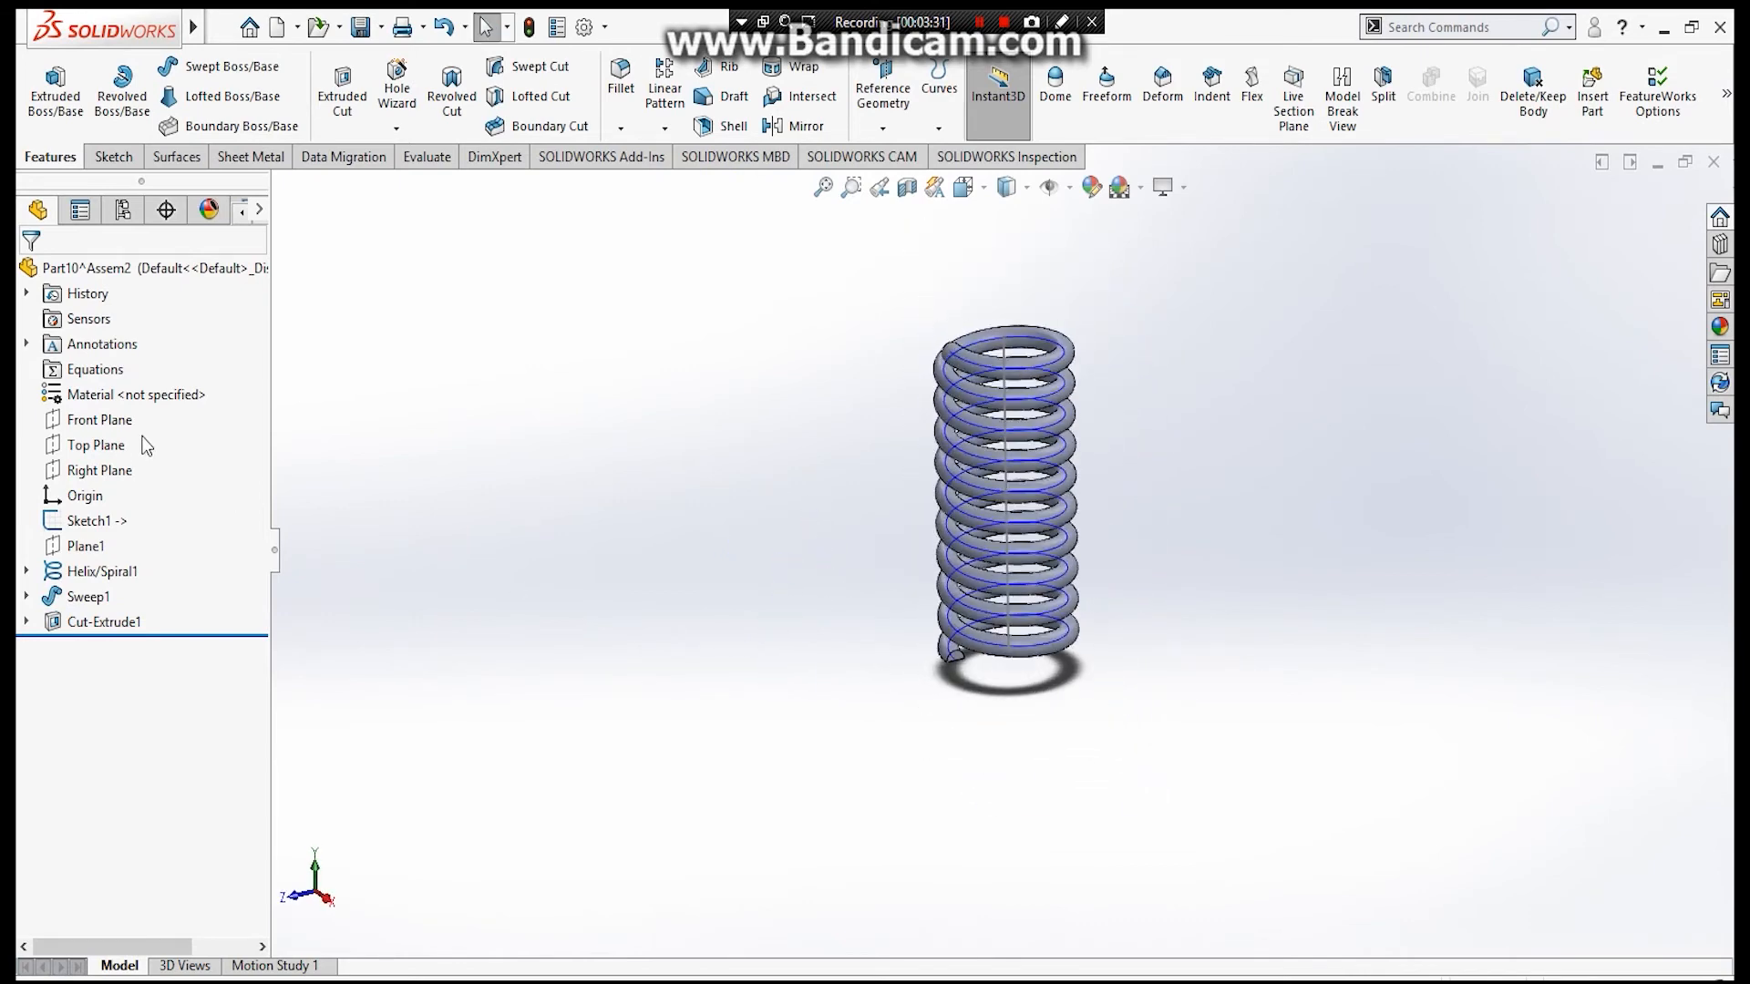
On the Right Plane, sketch a horizontal construction line outward from the helix's upper end and a corner rectangle above it spanning the spring.
{"action": "right_click", "coordinate": [100, 472]}
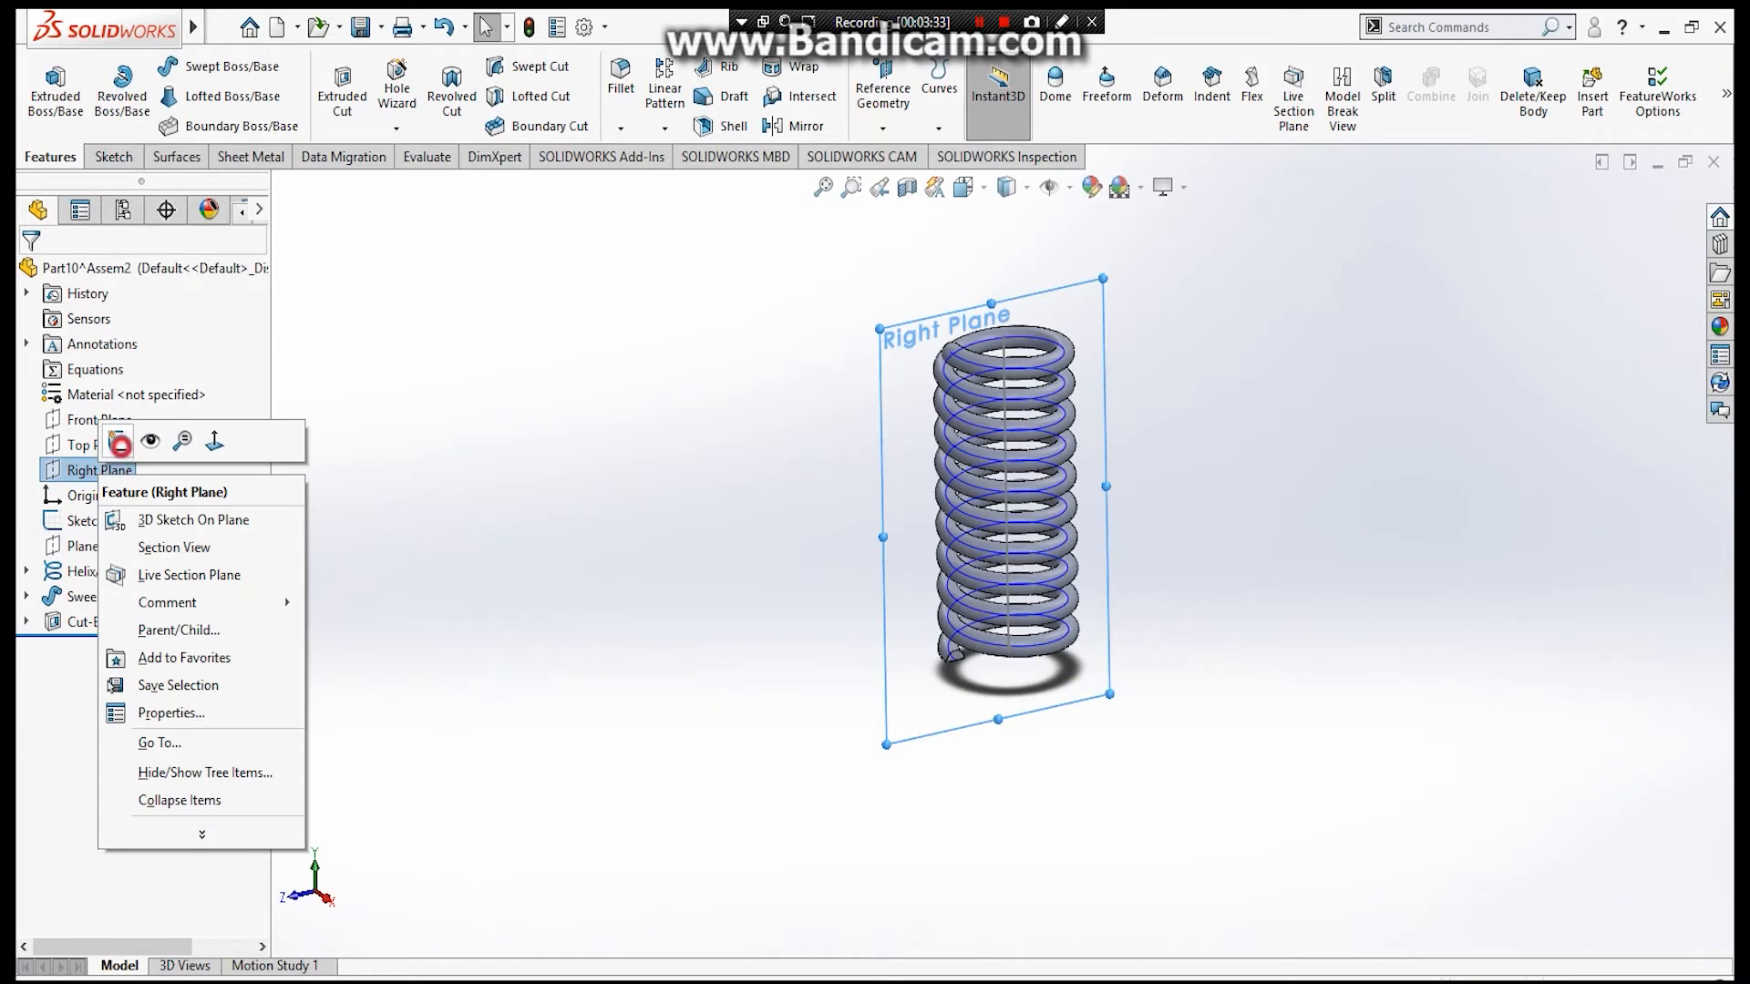
{"action": "left_click", "coordinate": [119, 444]}
{"action": "right_click", "coordinate": [117, 652]}
{"action": "left_click", "coordinate": [171, 627]}
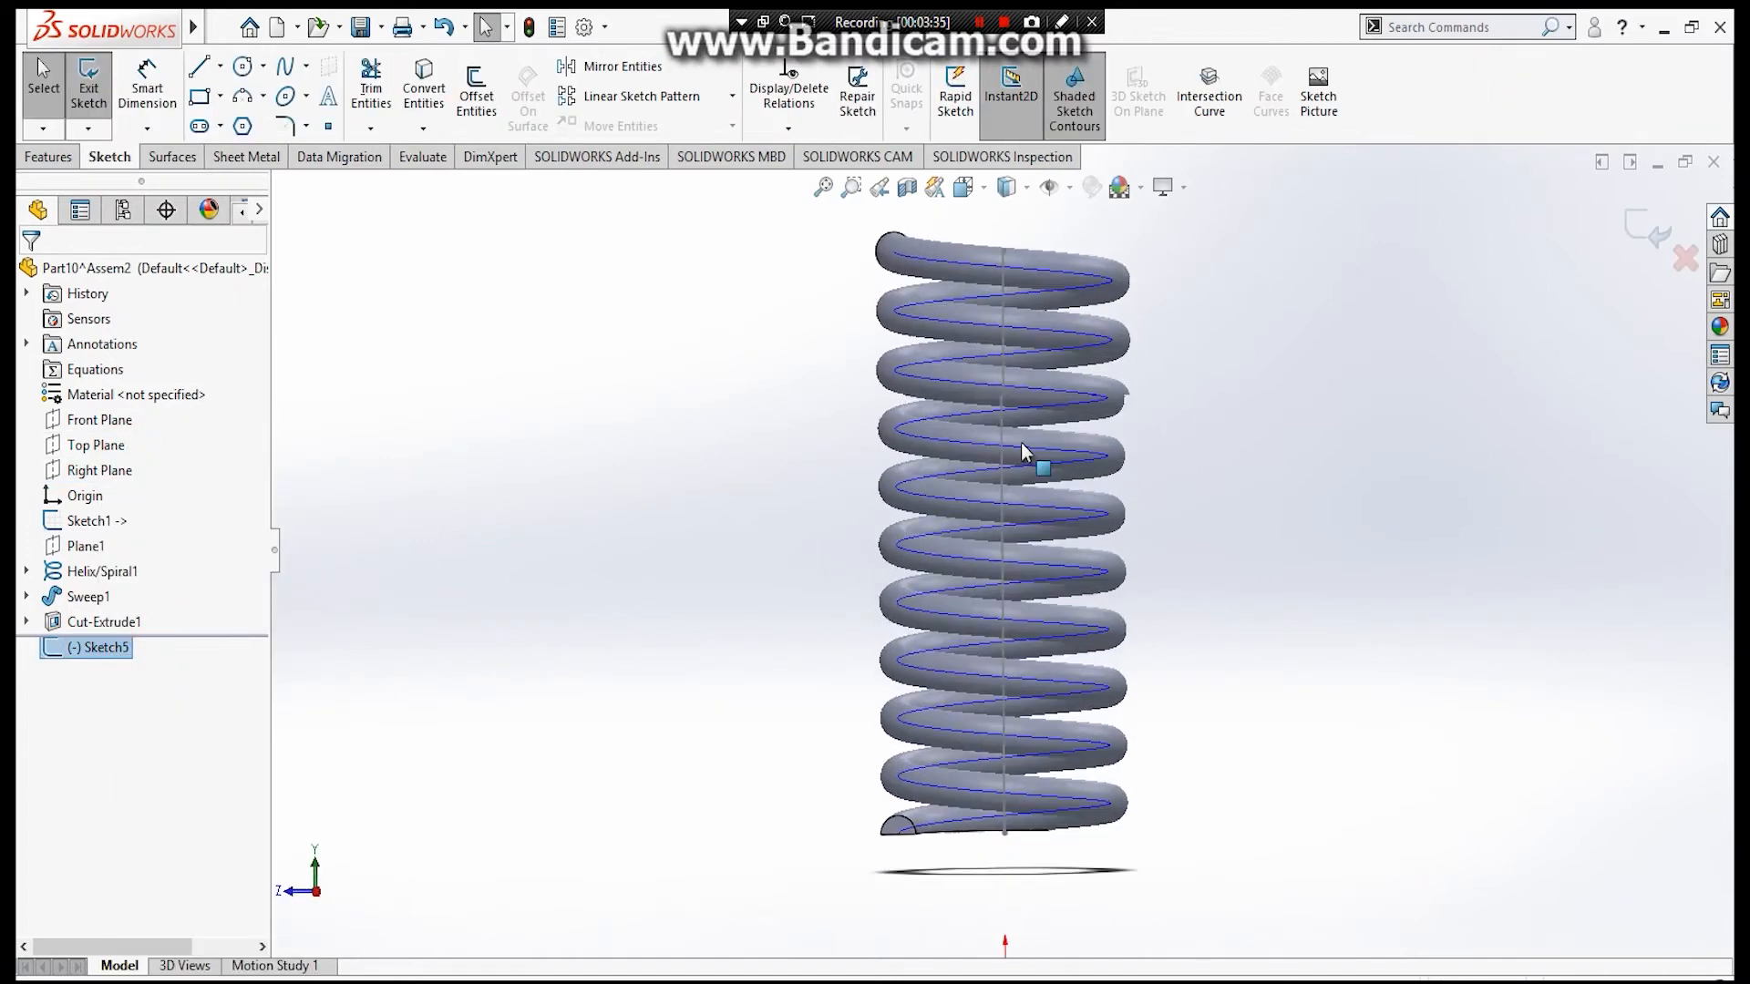
{"action": "left_click", "coordinate": [219, 65]}
{"action": "left_click", "coordinate": [248, 124]}
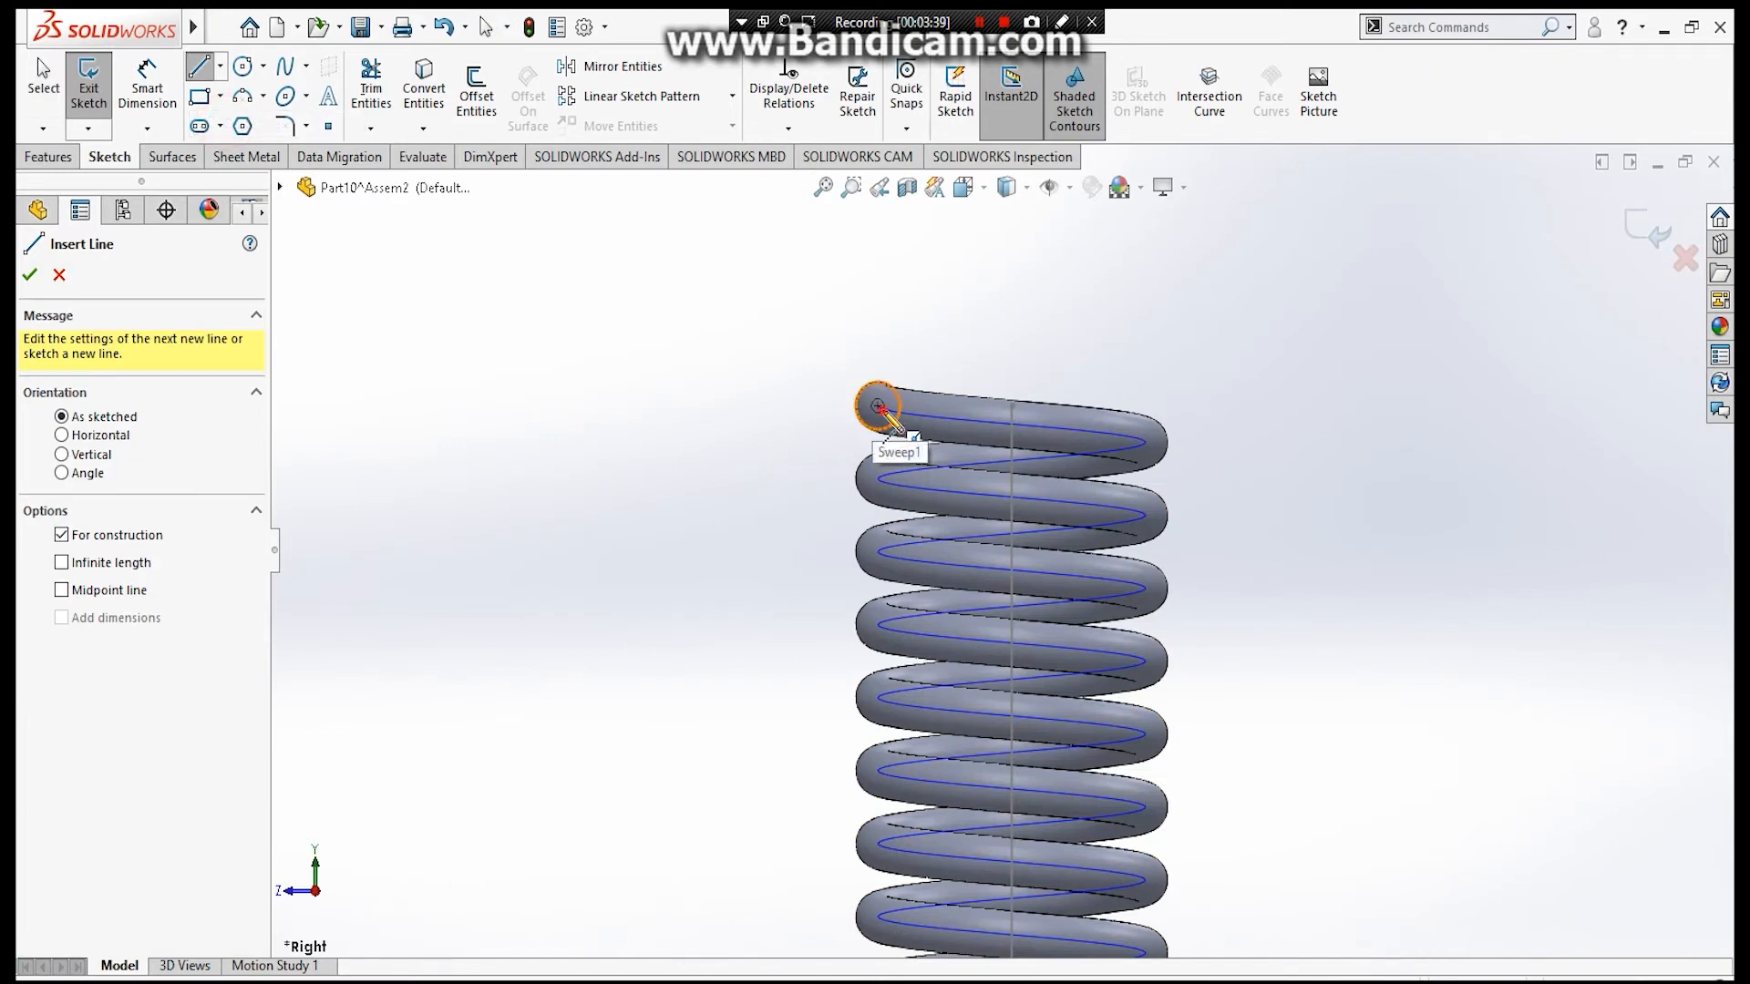
{"action": "left_click_drag", "start_coordinate": [878, 406], "coordinate": [844, 406]}
{"action": "key", "text": "Escape"}
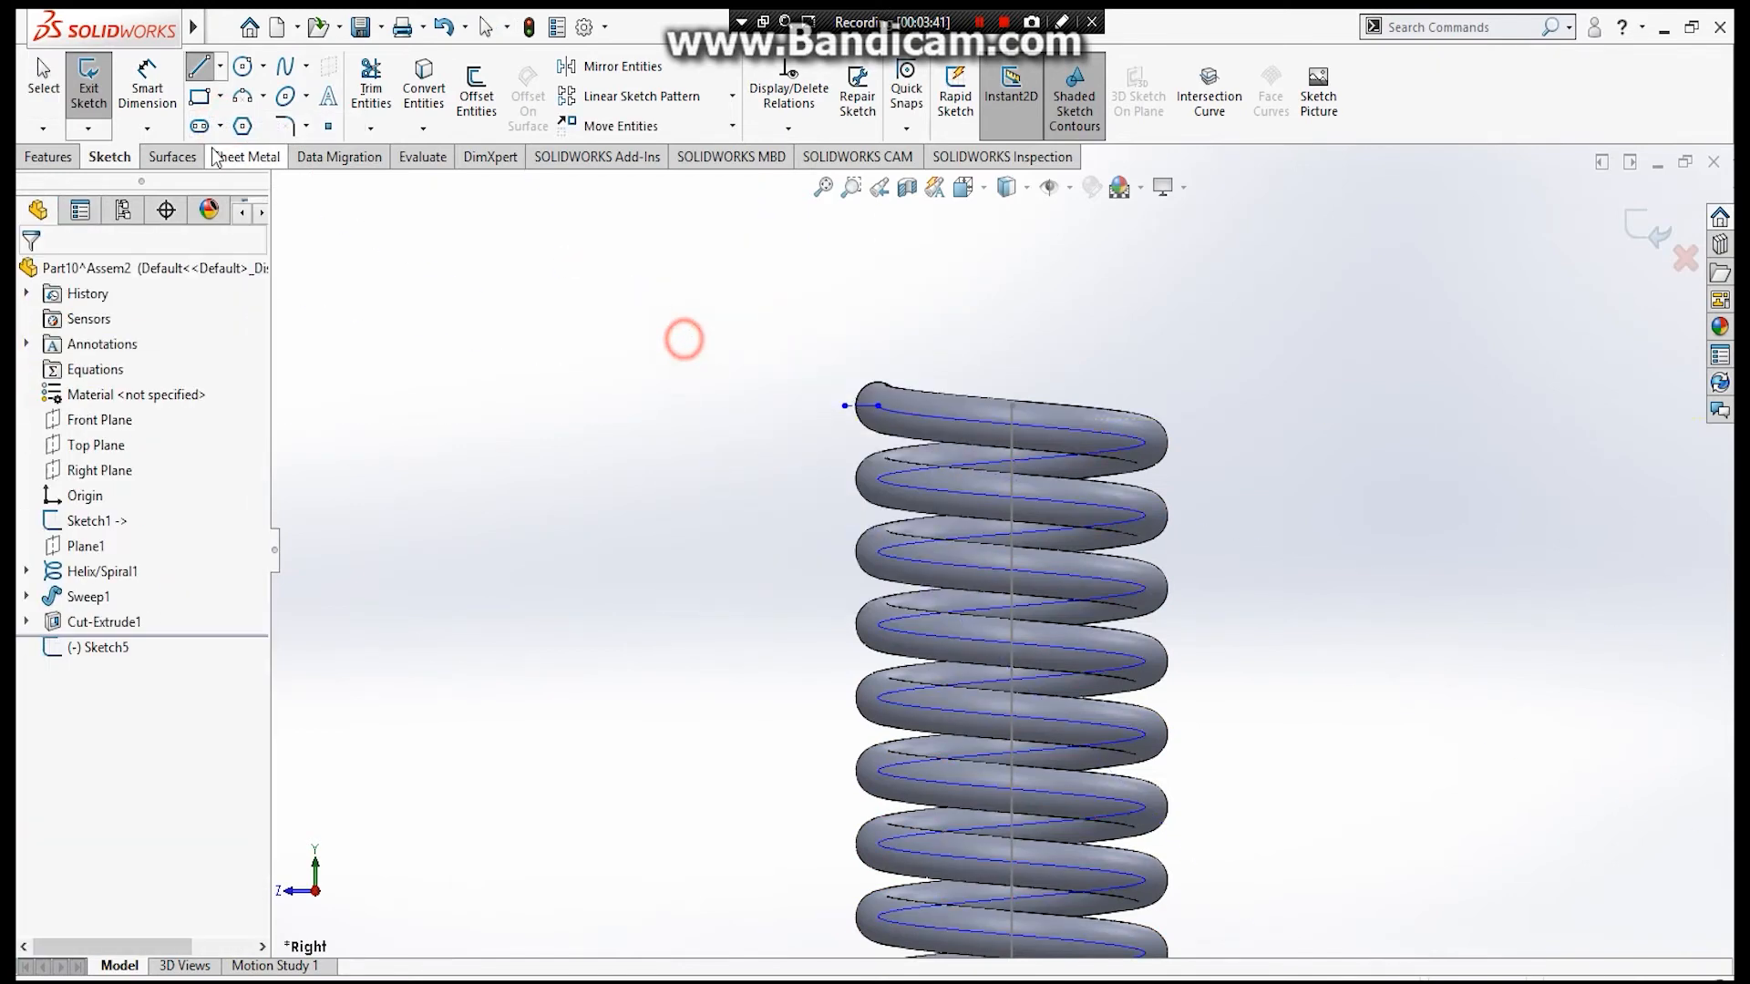
{"action": "left_click", "coordinate": [200, 97]}
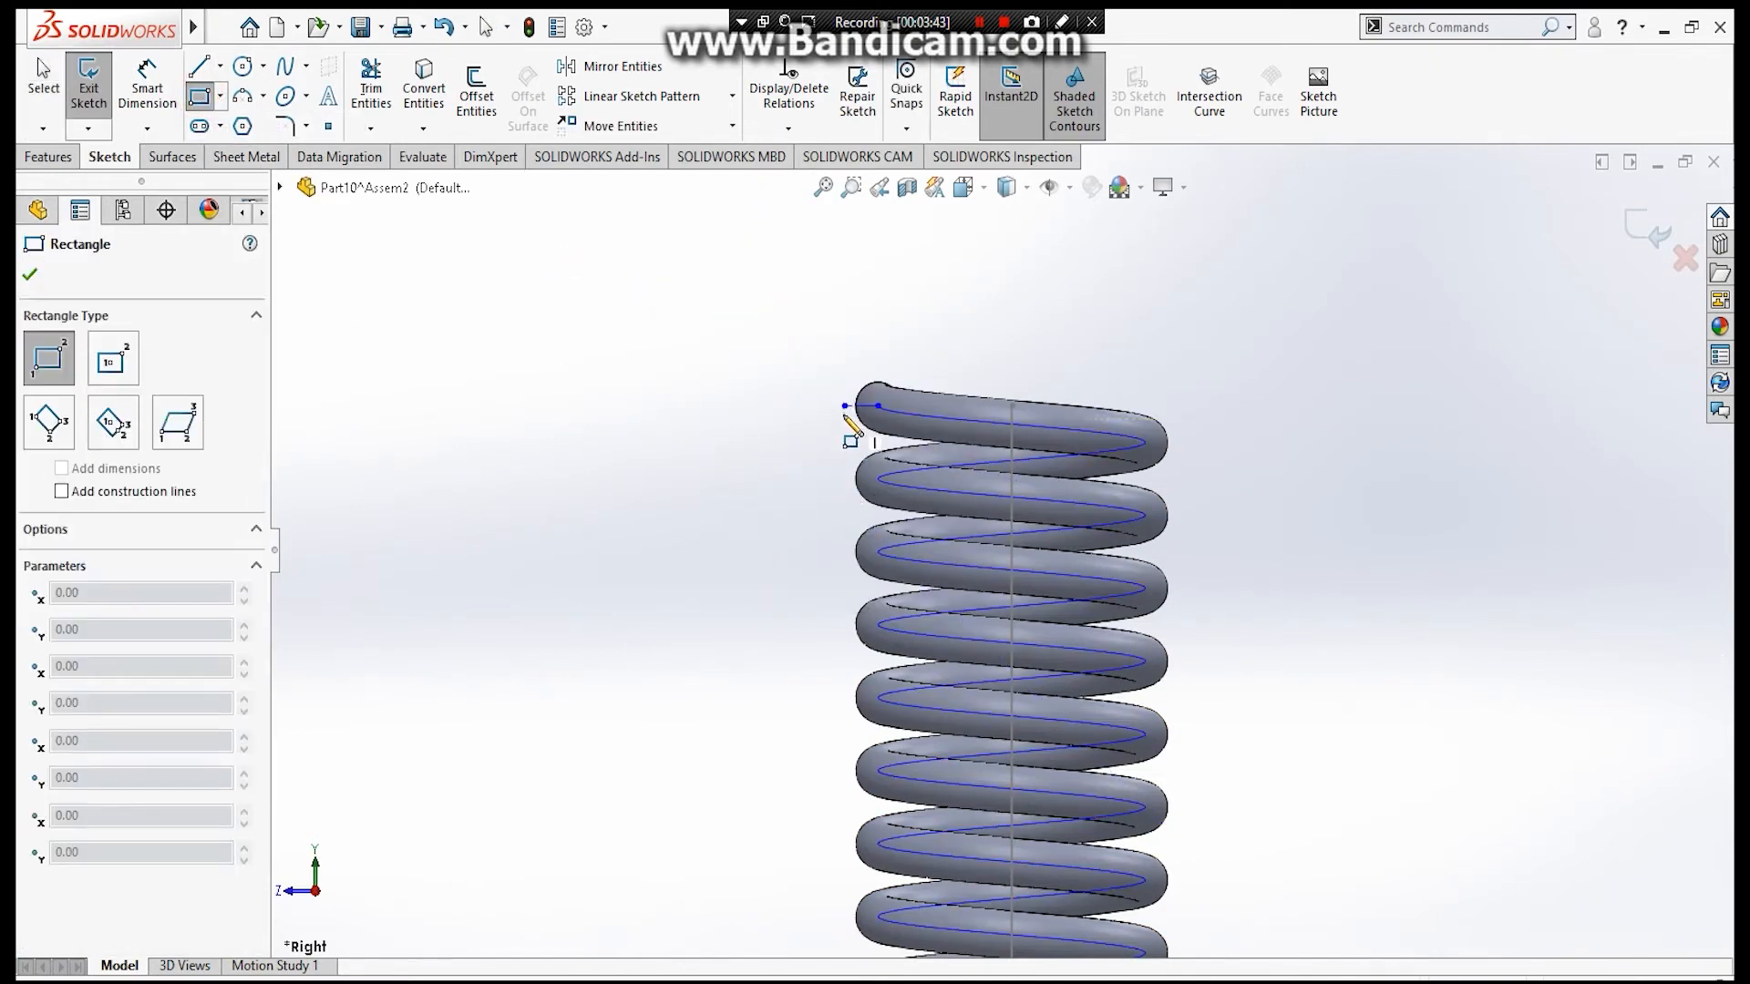
{"action": "left_click", "coordinate": [1276, 297]}
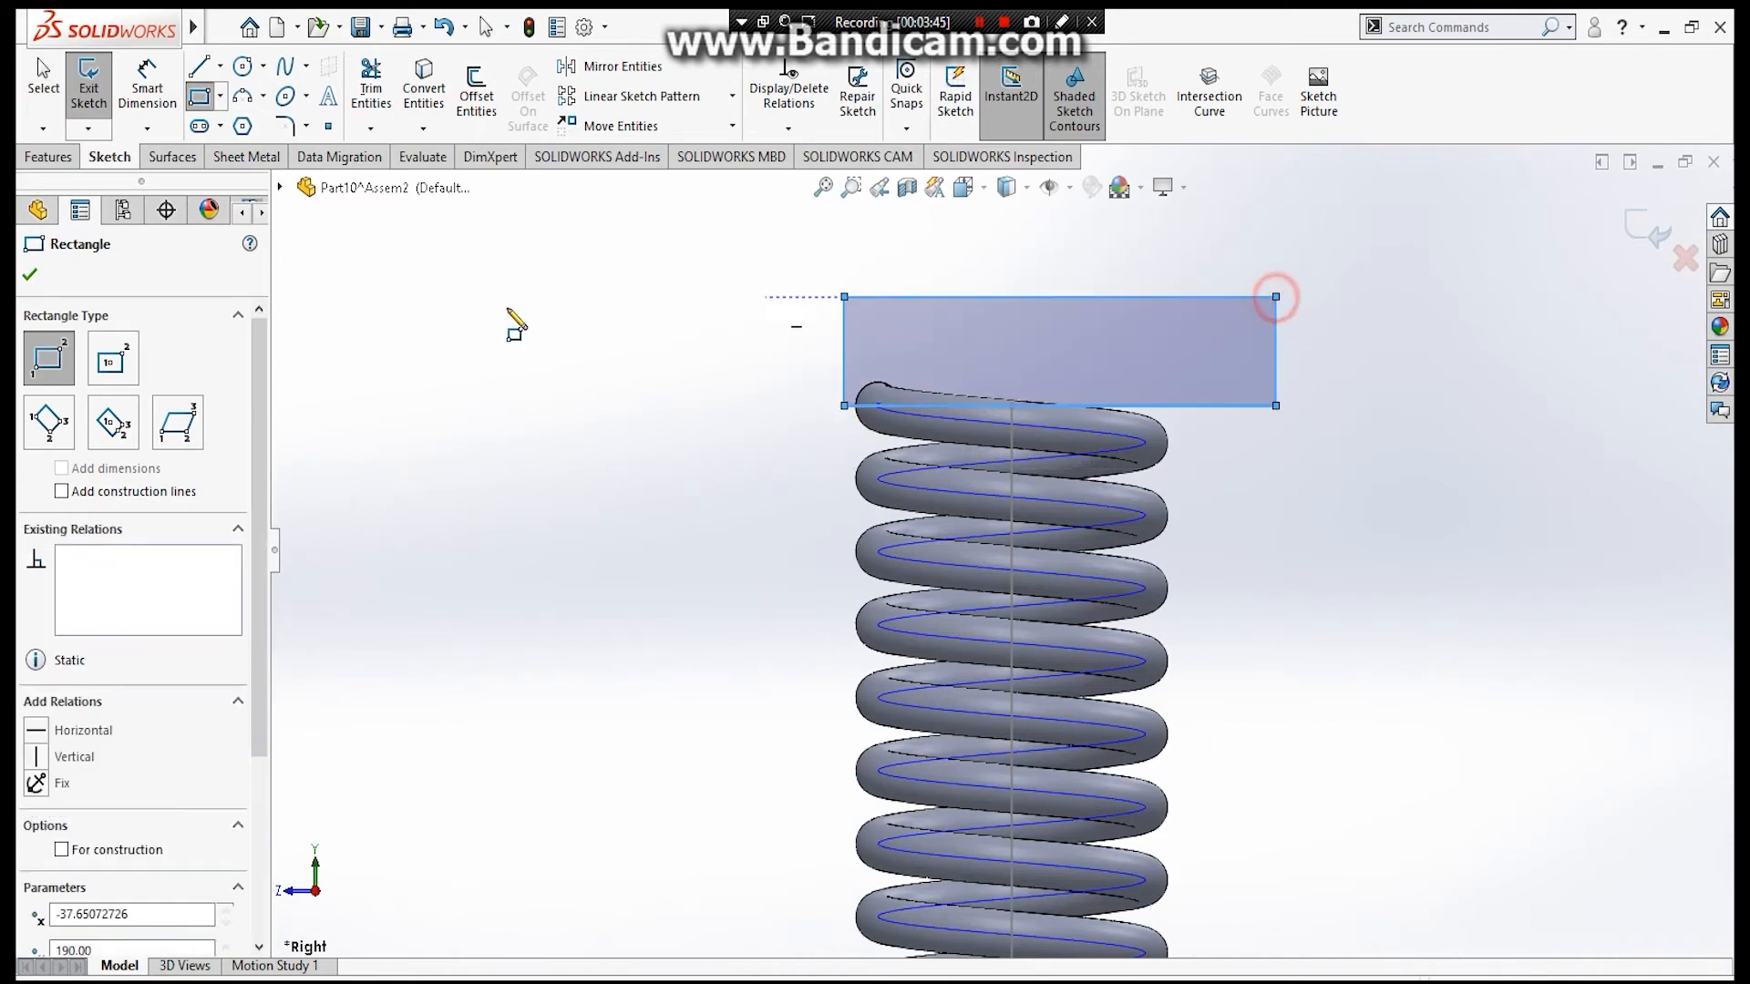
Cut-extrude the upper rectangle blind 80 mm in the reversed direction to flatten the spring's upper end.
{"action": "left_click", "coordinate": [47, 157]}
{"action": "left_click", "coordinate": [55, 91]}
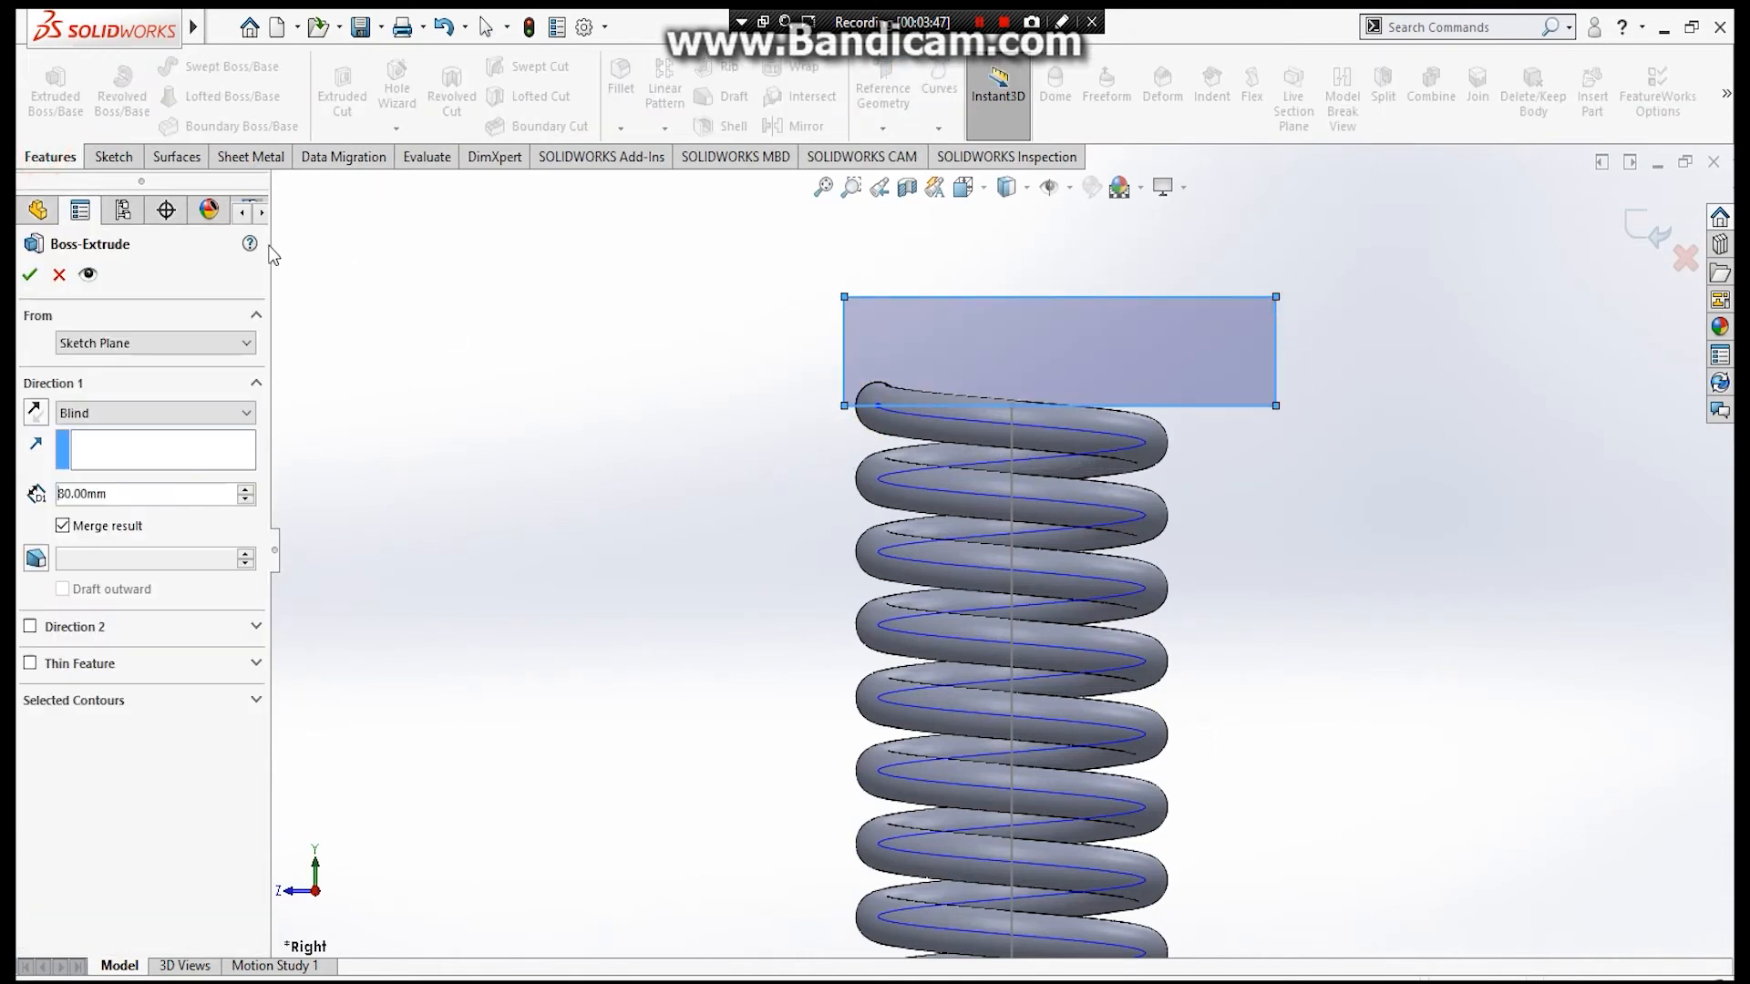
{"action": "left_click", "coordinate": [63, 272]}
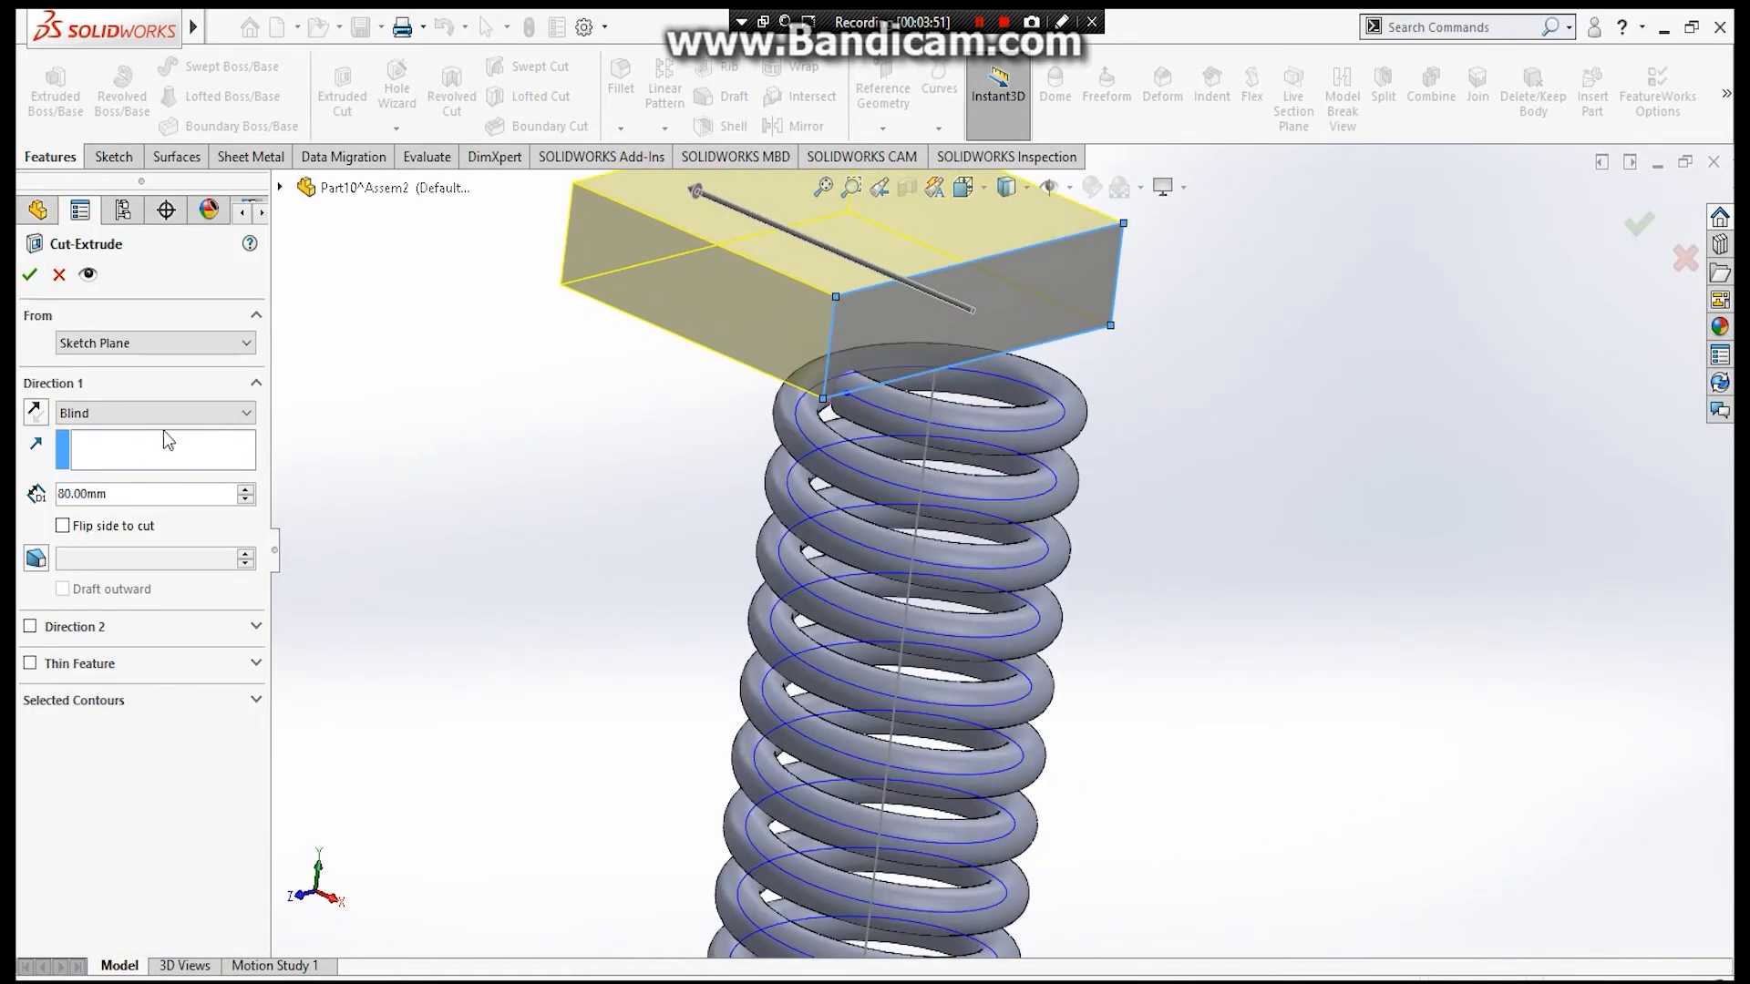
{"action": "left_click", "coordinate": [32, 410]}
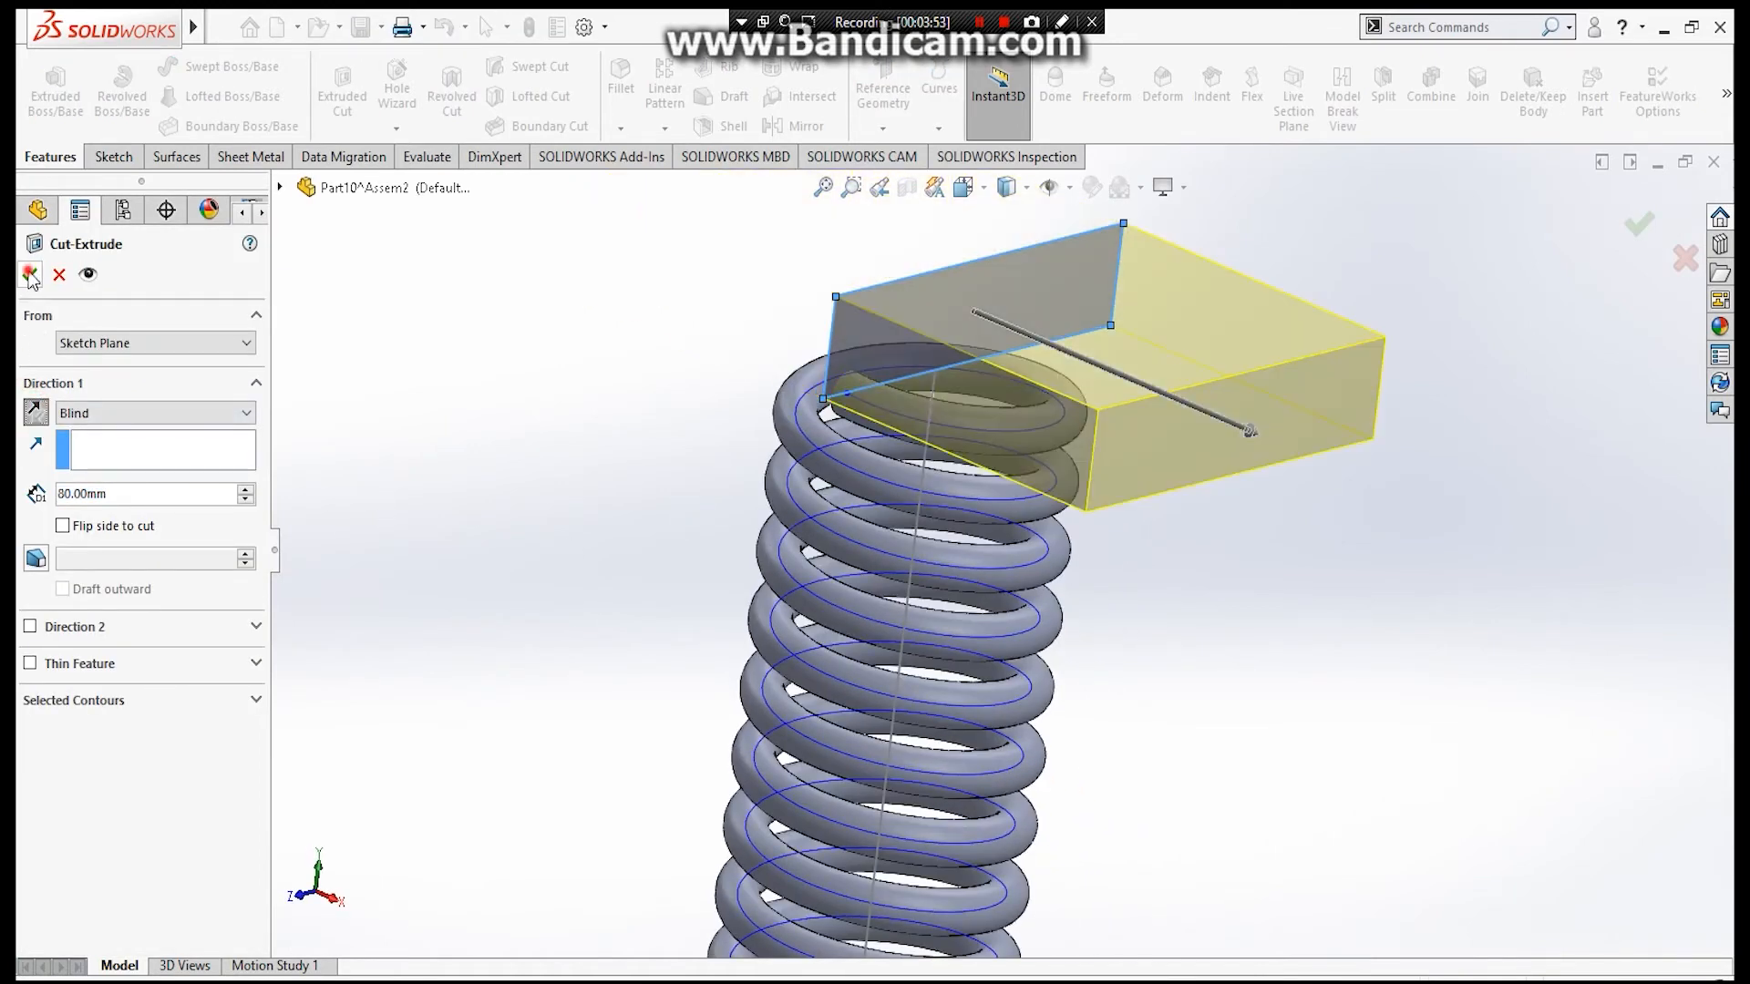
{"action": "key", "text": "Return"}
{"action": "scroll", "coordinate": [649, 552], "scroll_direction": "up", "scroll_amount": 4}
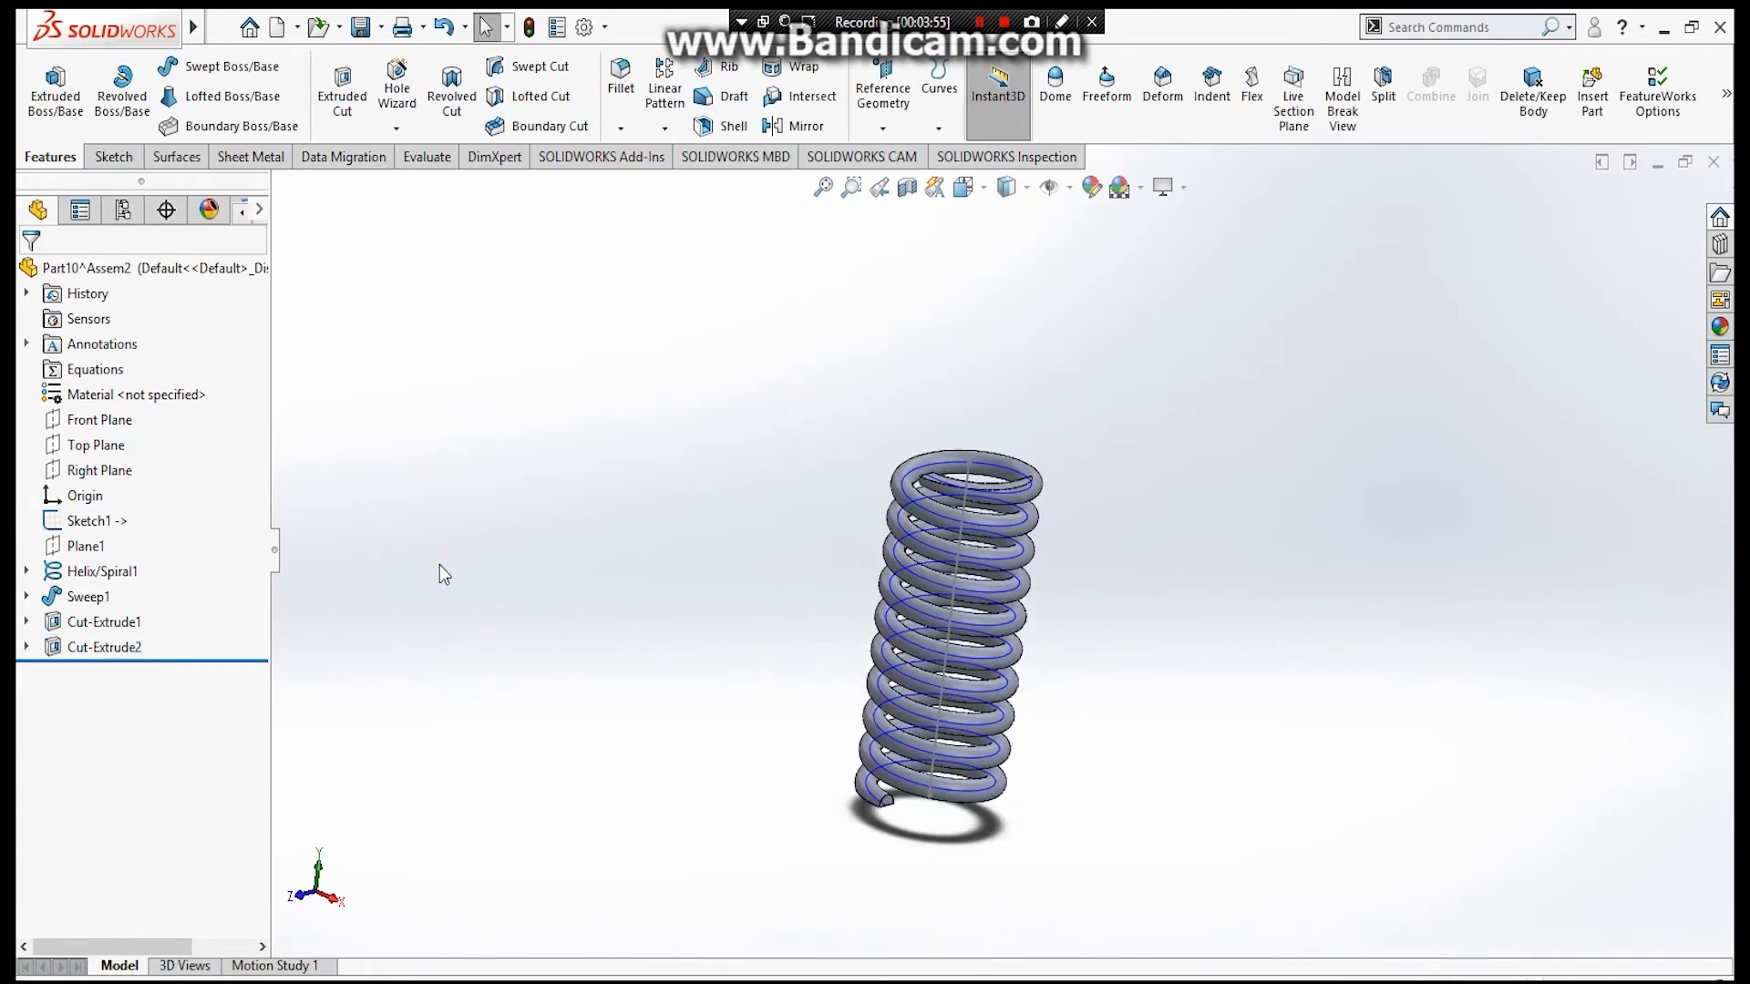
Hide the helix curve in the spring part.
{"action": "right_click", "coordinate": [91, 571]}
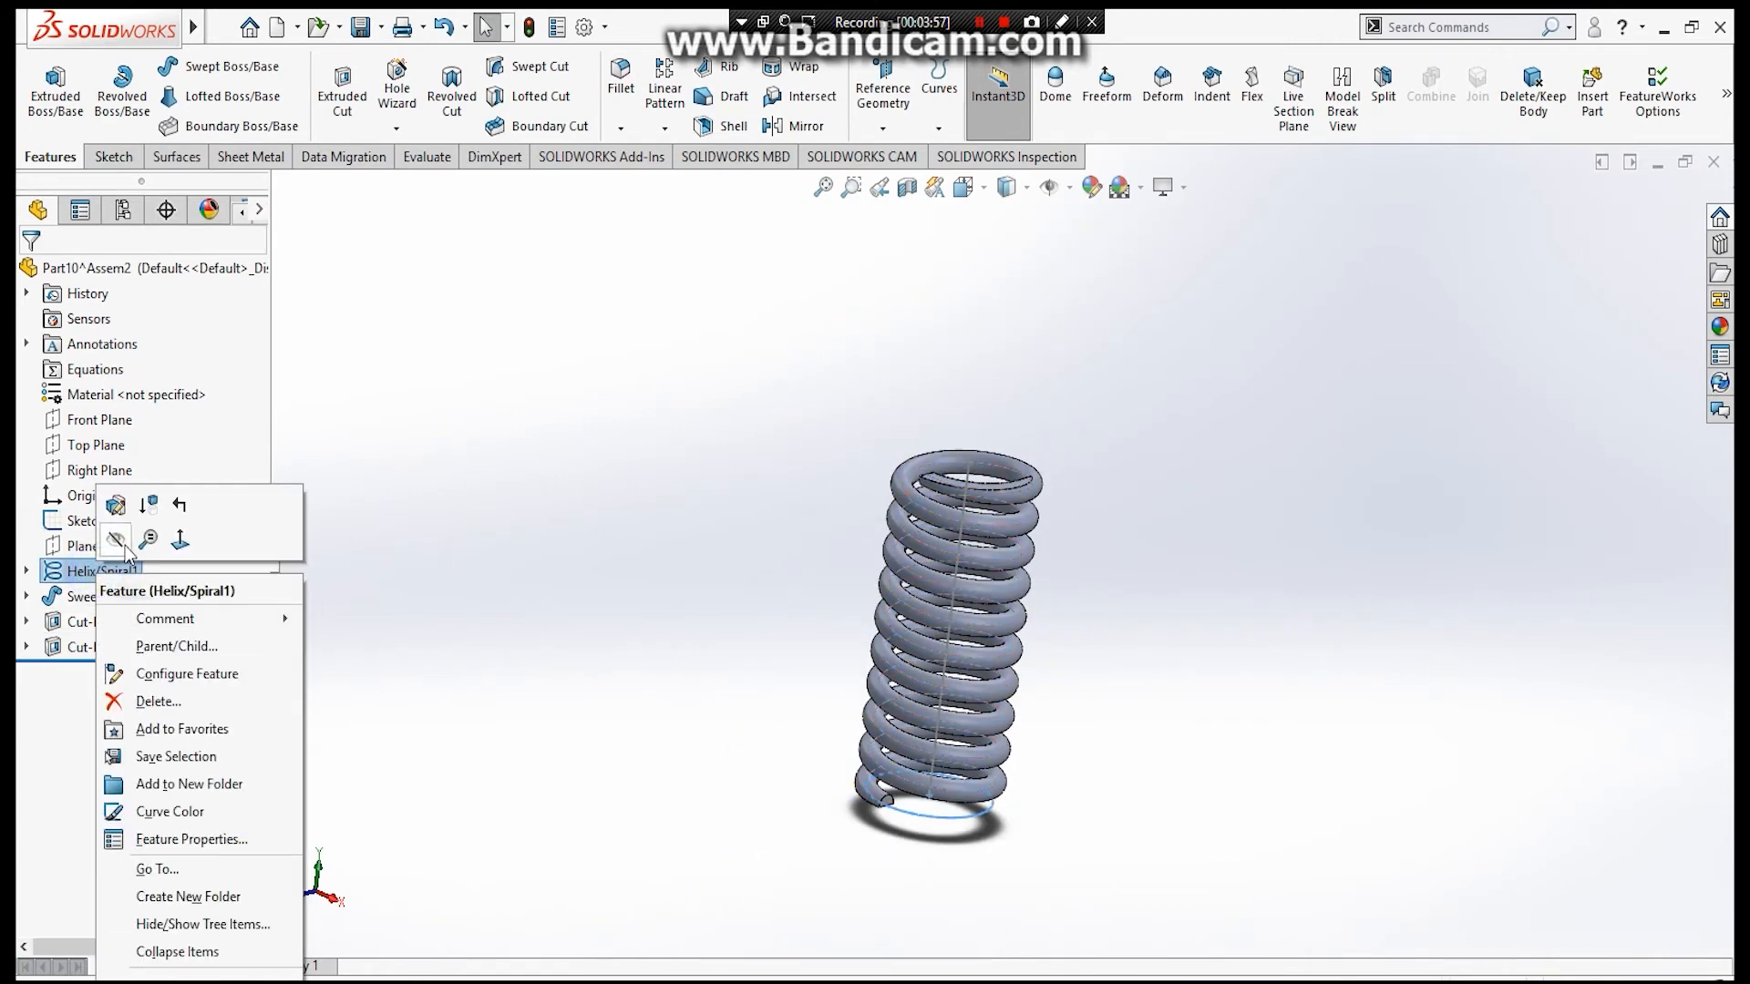
{"action": "left_click", "coordinate": [124, 545]}
{"action": "mouse_move", "coordinate": [781, 756]}
{"action": "middle_mouse_down"}
{"action": "mouse_move", "coordinate": [723, 664]}
{"action": "mouse_move", "coordinate": [652, 625]}
{"action": "mouse_move", "coordinate": [609, 664]}
{"action": "mouse_move", "coordinate": [1075, 660]}
{"action": "mouse_move", "coordinate": [966, 702]}
{"action": "mouse_move", "coordinate": [863, 445]}
{"action": "mouse_move", "coordinate": [726, 504]}
{"action": "mouse_move", "coordinate": [660, 355]}
{"action": "mouse_move", "coordinate": [658, 474]}
{"action": "middle_mouse_up"}
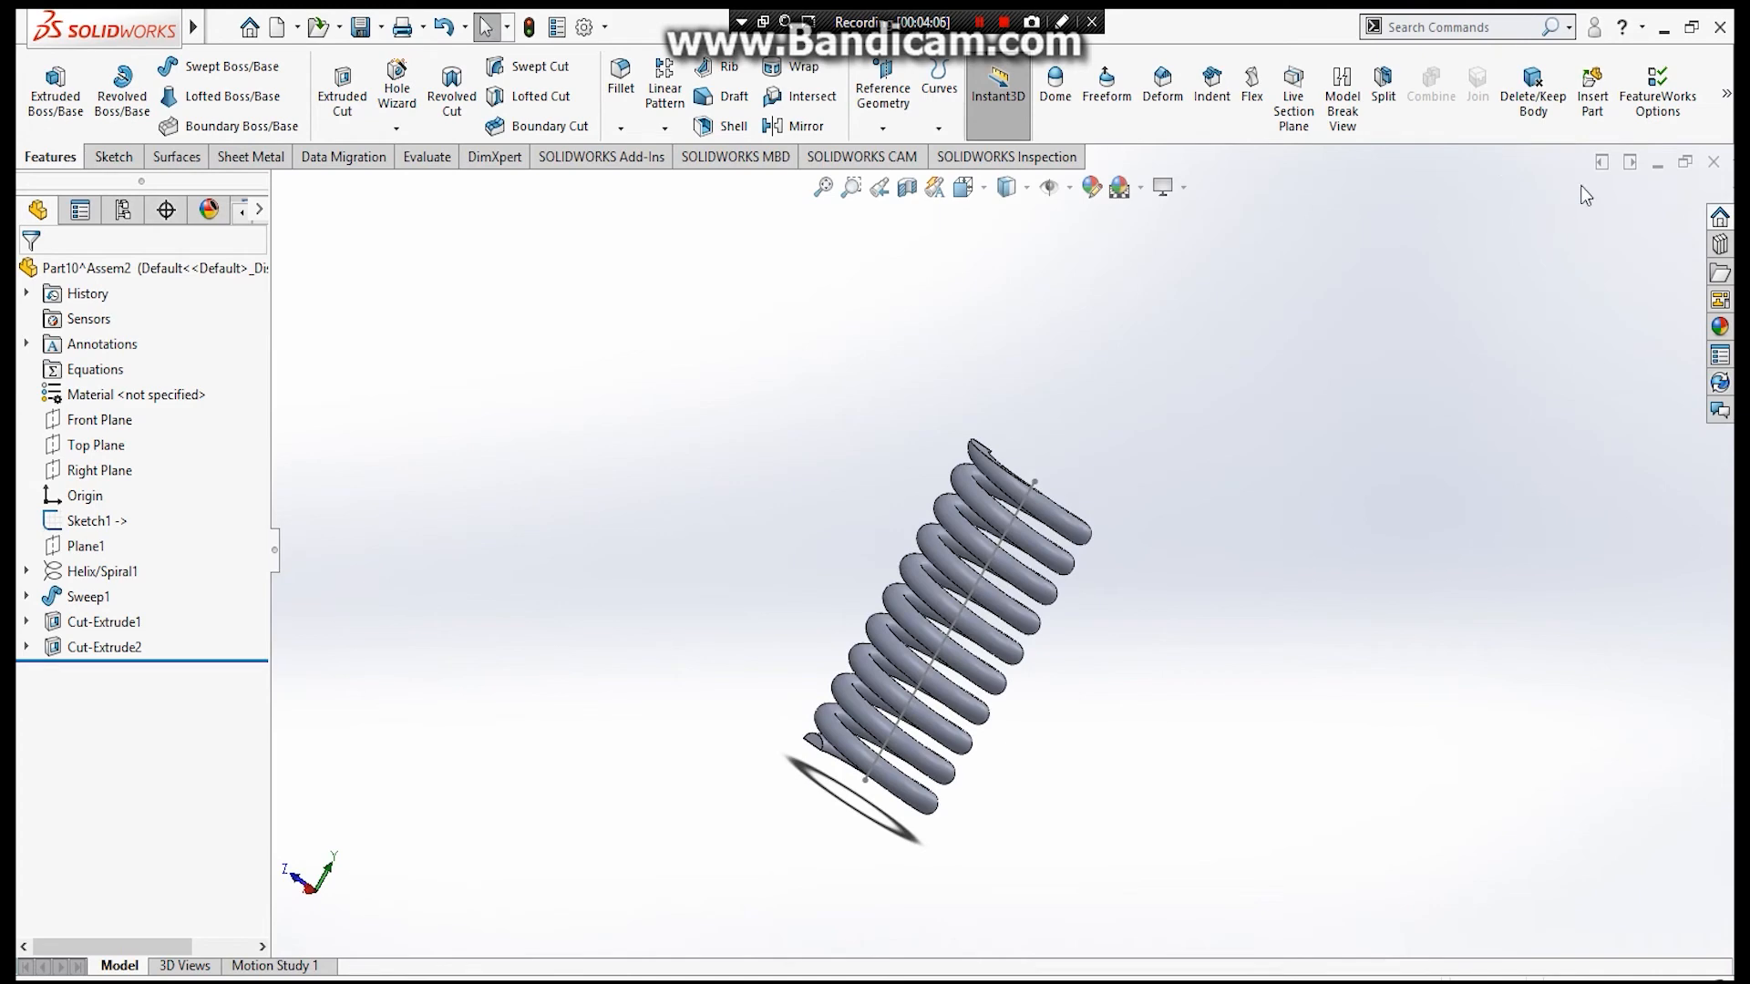
Close the spring part, saving its changes, and return to the assembly.
{"action": "left_click", "coordinate": [1716, 164]}
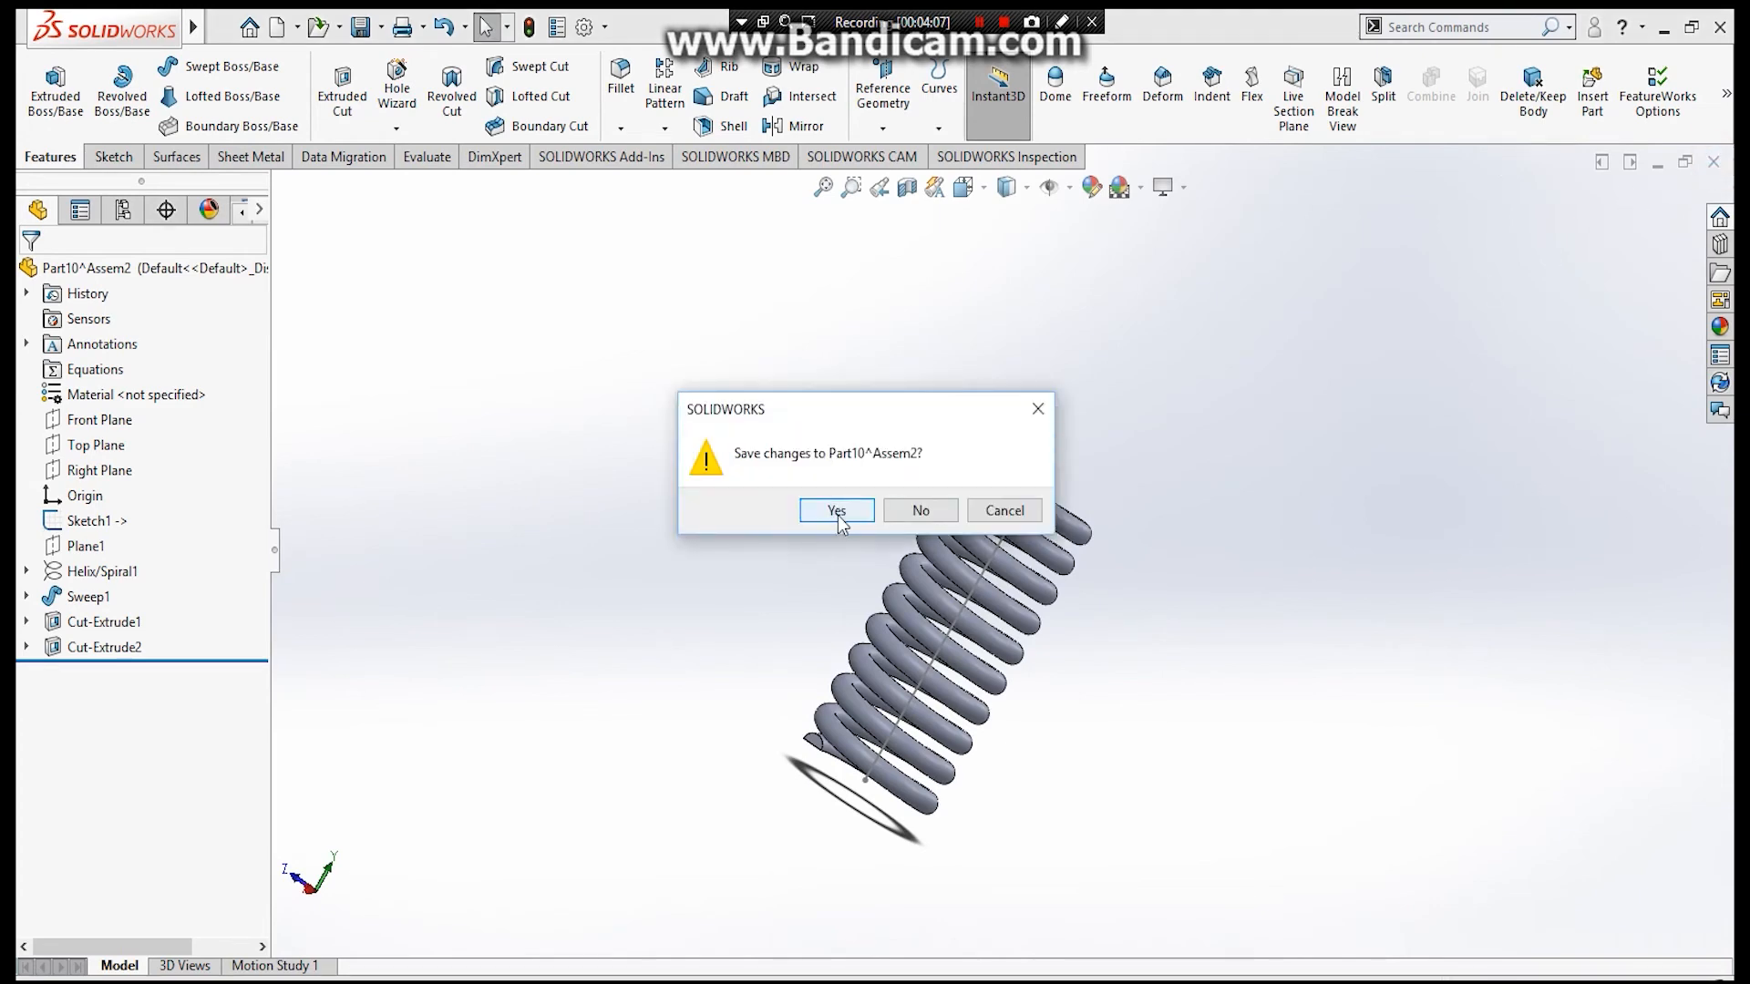
{"action": "left_click", "coordinate": [838, 518]}
{"action": "left_click", "coordinate": [221, 145]}
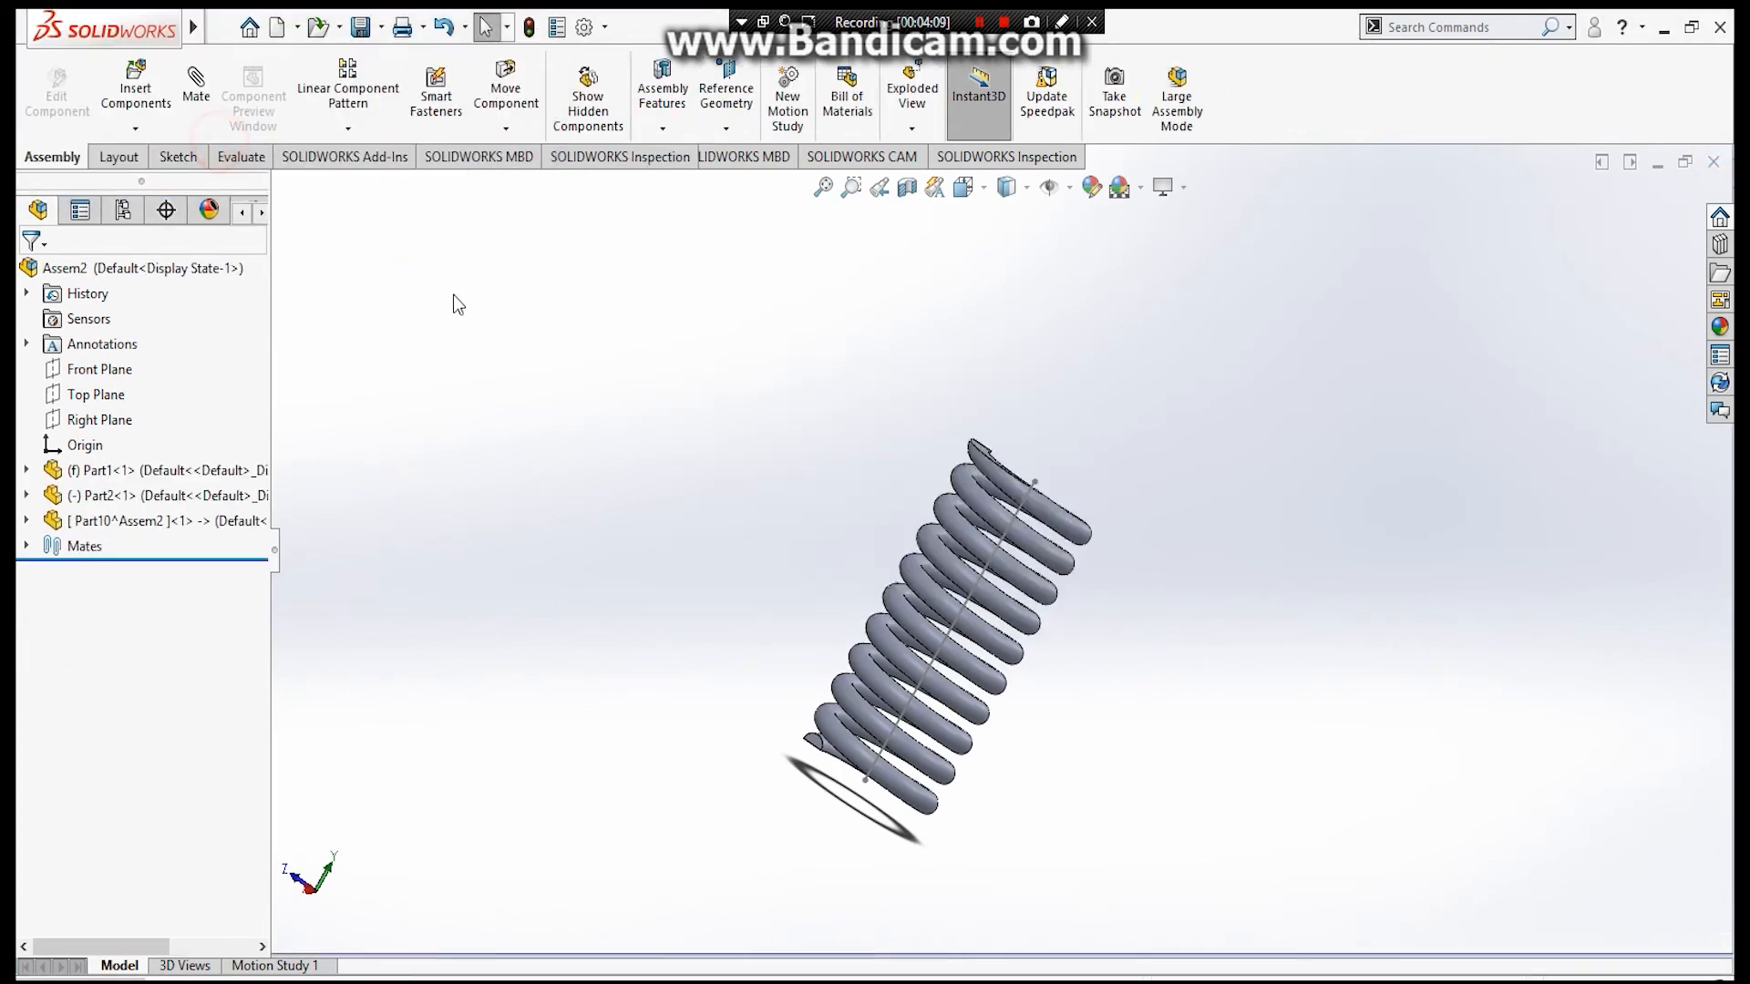
In the sectioned assembly, slide the disc towards the cylinder's open end and back inward, rebuilding after each move to update the spring.
{"action": "middle_click_drag", "start_coordinate": [657, 422], "coordinate": [770, 685]}
{"action": "left_click_drag", "start_coordinate": [770, 685], "coordinate": [726, 720]}
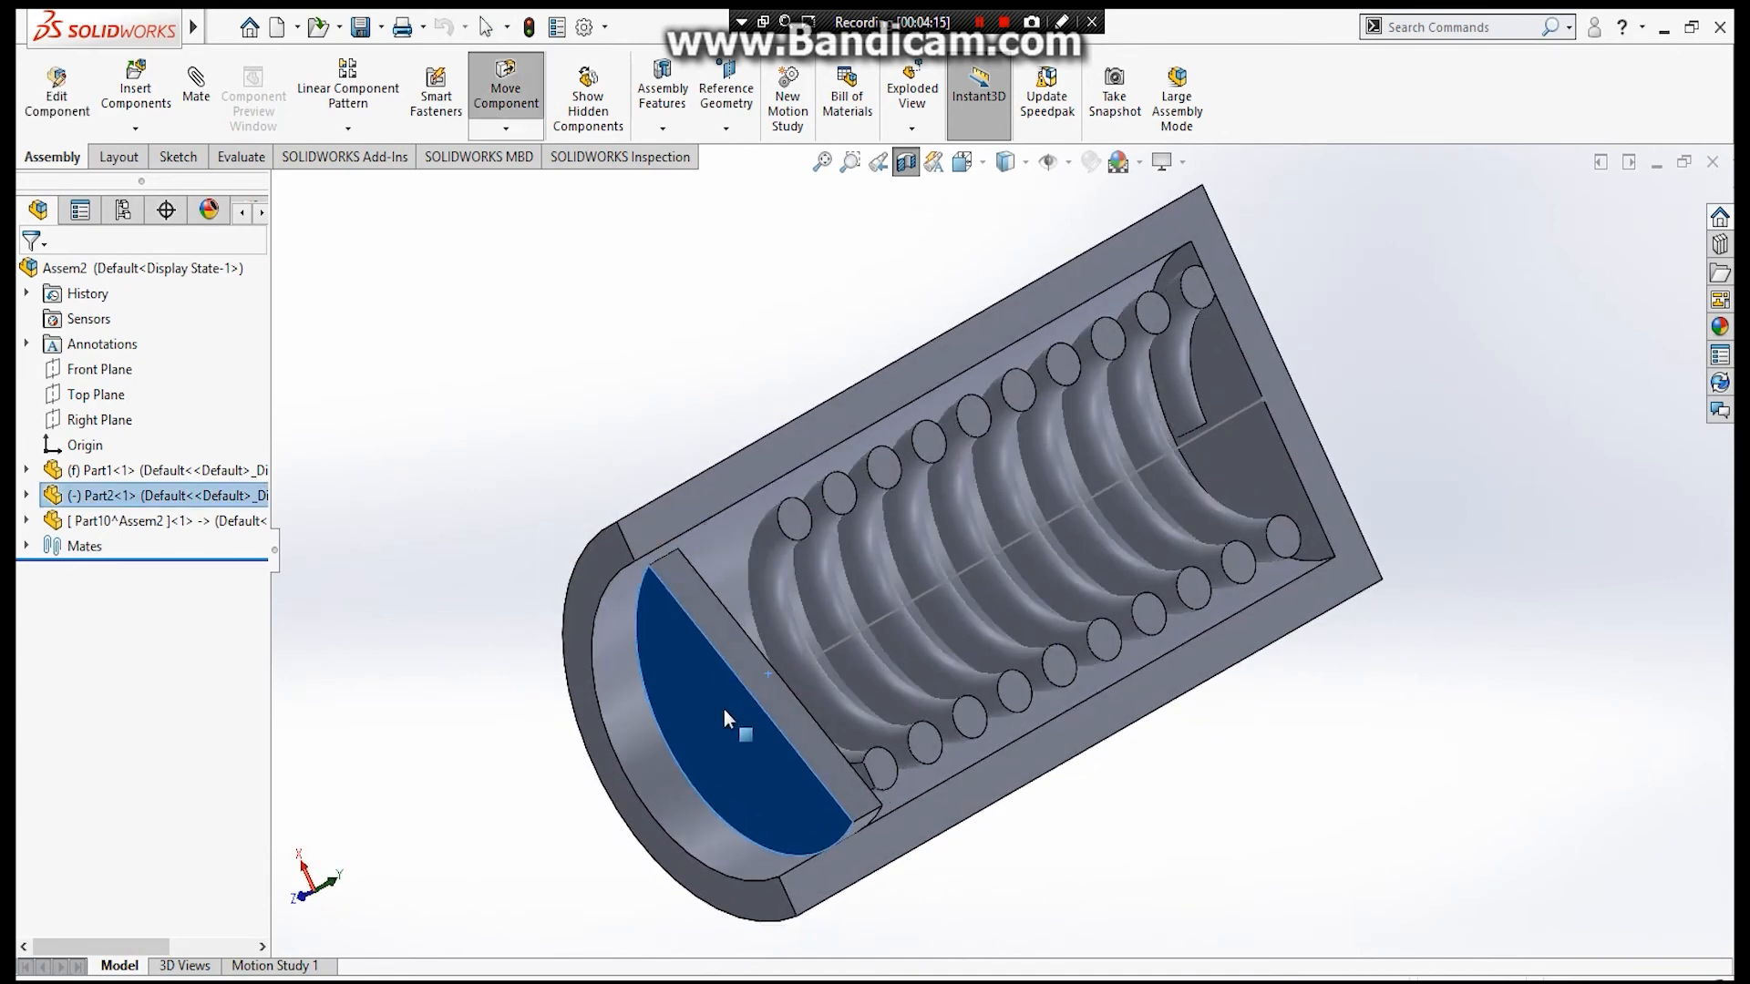
{"action": "left_click", "coordinate": [529, 27]}
{"action": "mouse_move", "coordinate": [534, 297]}
{"action": "middle_mouse_down"}
{"action": "mouse_move", "coordinate": [454, 325]}
{"action": "mouse_move", "coordinate": [511, 488]}
{"action": "mouse_move", "coordinate": [506, 286]}
{"action": "middle_mouse_up"}
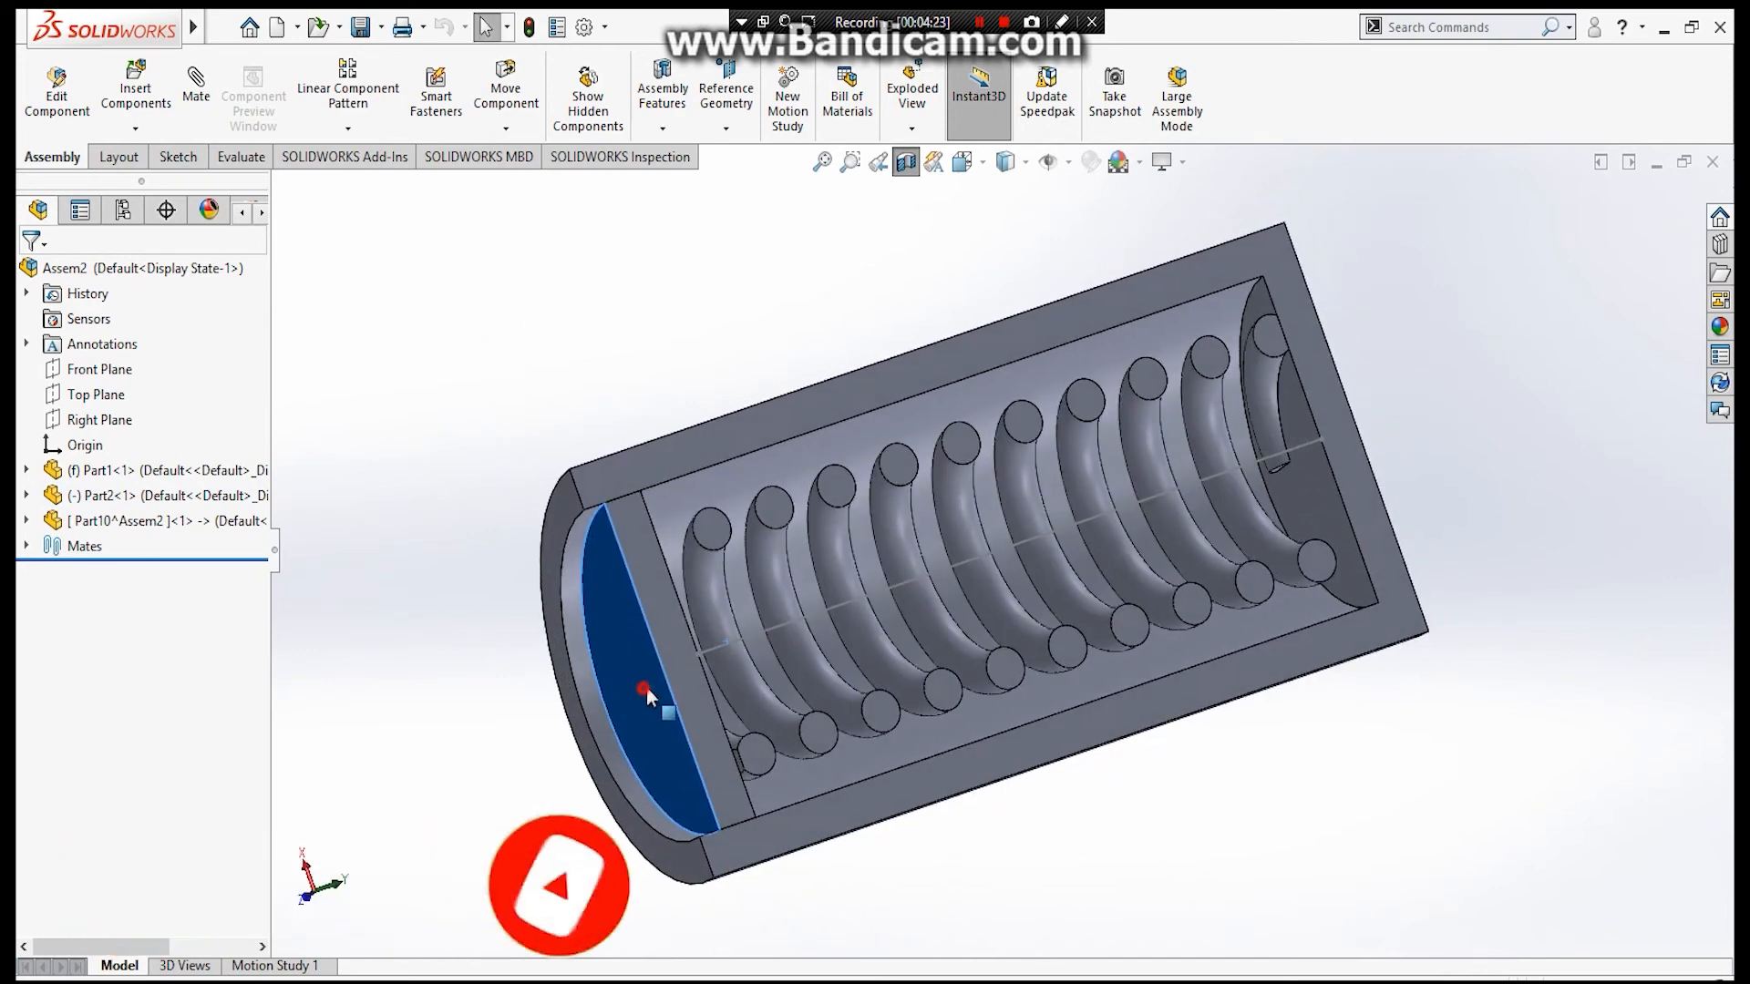
{"action": "left_click_drag", "start_coordinate": [645, 695], "coordinate": [818, 612]}
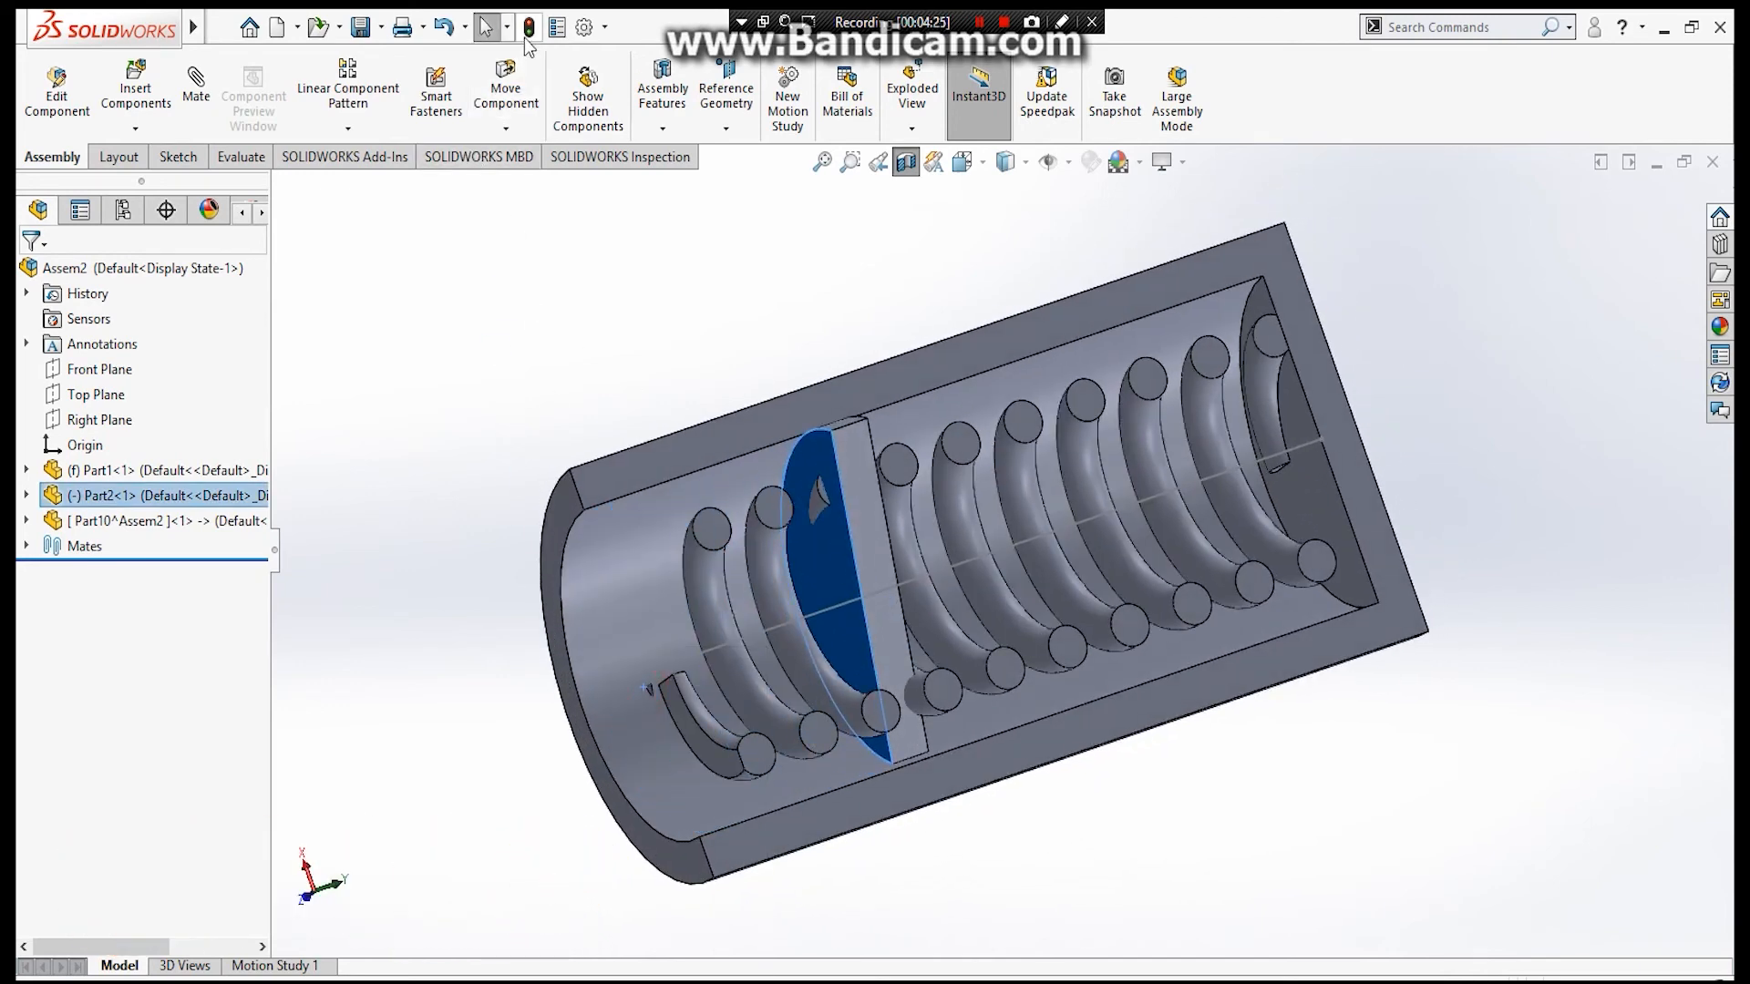
{"action": "middle_click_drag", "start_coordinate": [555, 388], "coordinate": [831, 310]}
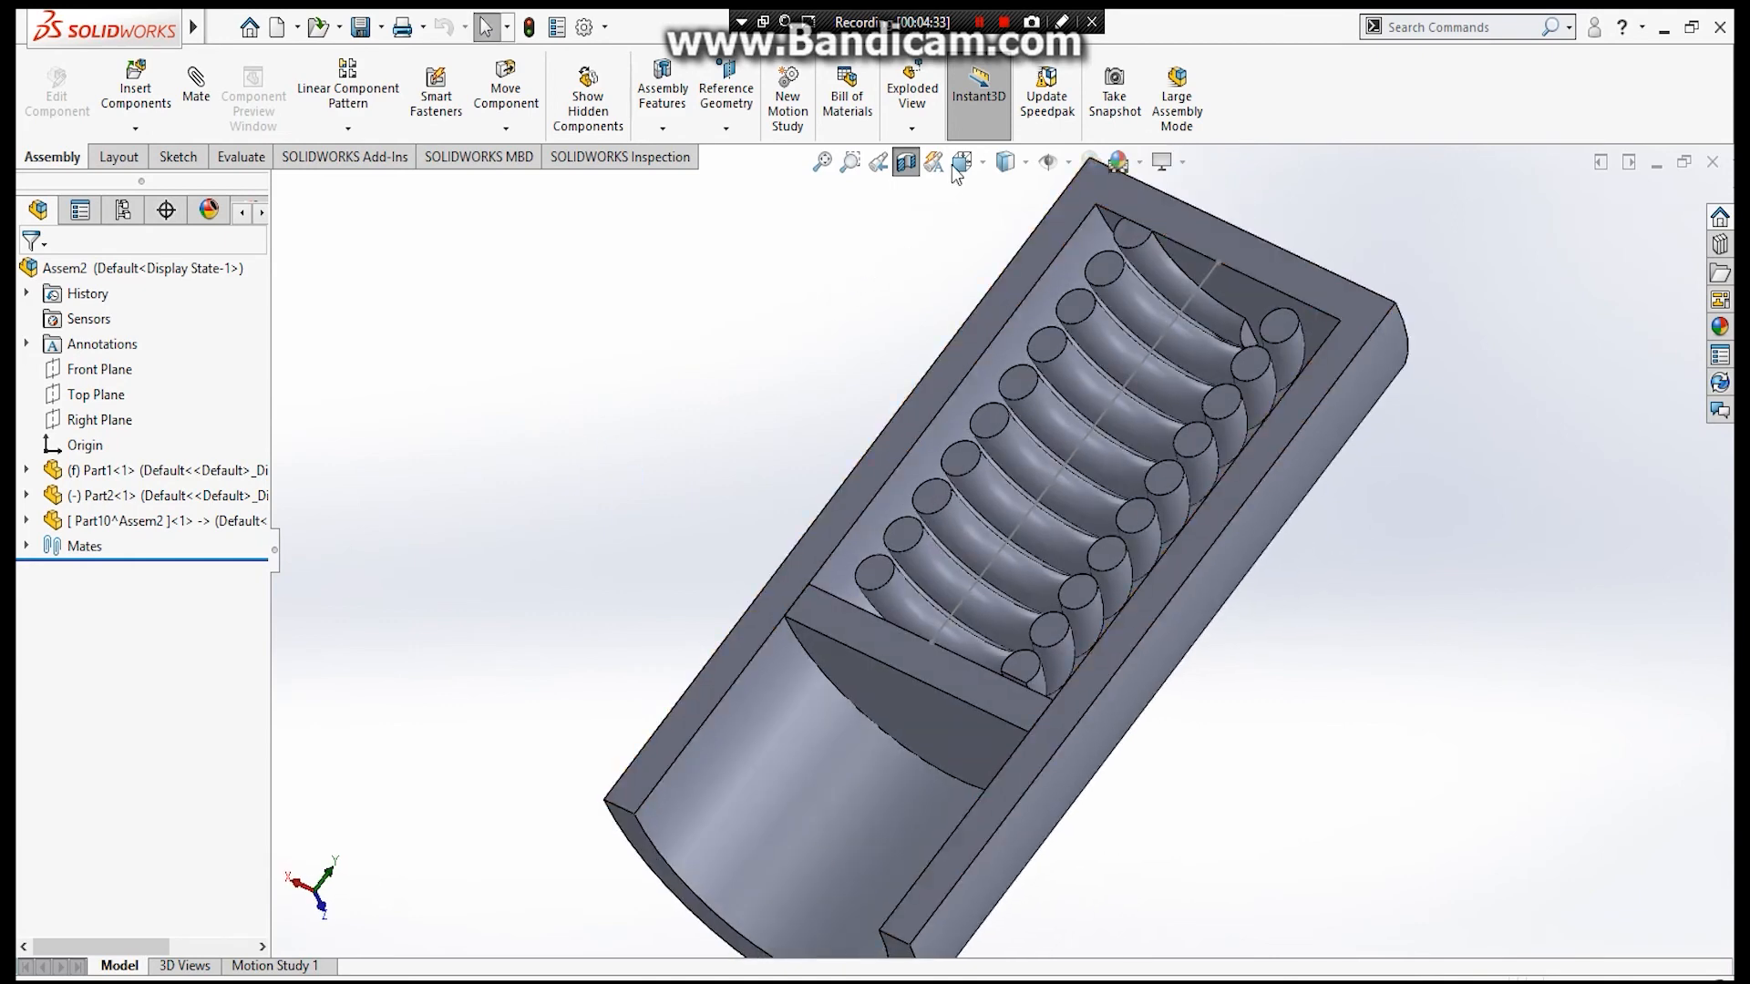
Turn off the section view and make the outer cylinder transparent.
{"action": "left_click", "coordinate": [905, 163]}
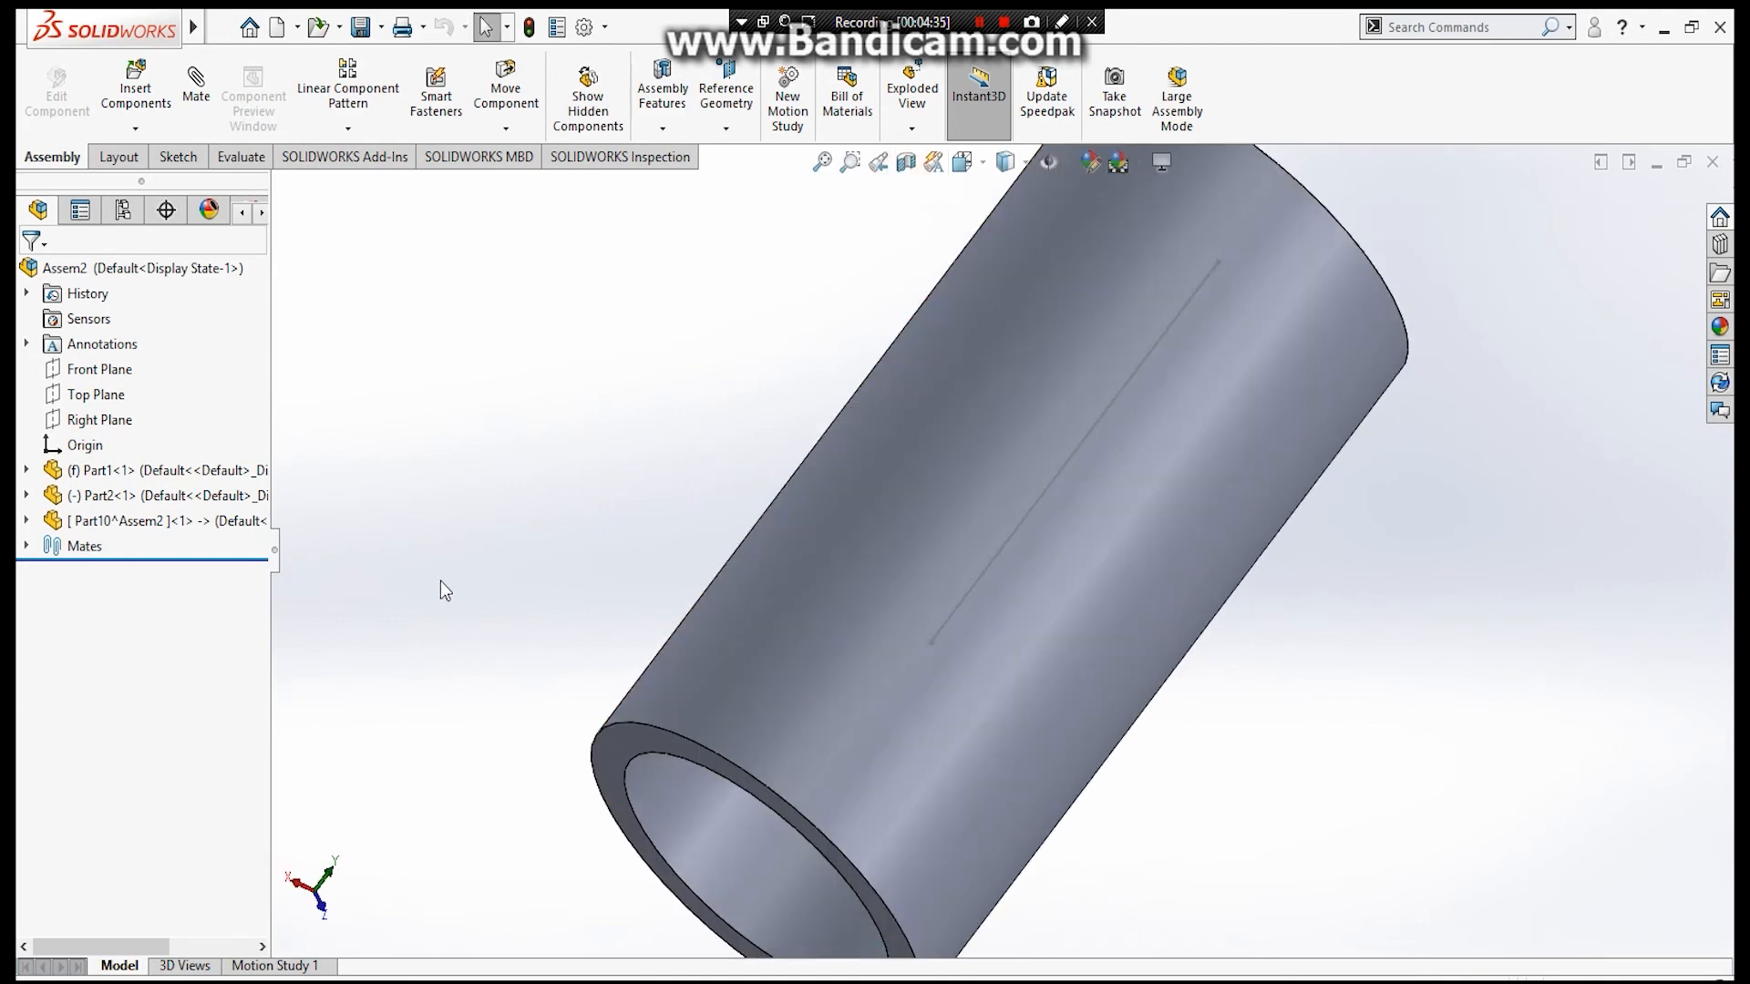
{"action": "right_click", "coordinate": [723, 609]}
{"action": "left_click", "coordinate": [902, 179]}
{"action": "middle_click_drag", "start_coordinate": [504, 477], "coordinate": [1257, 128]}
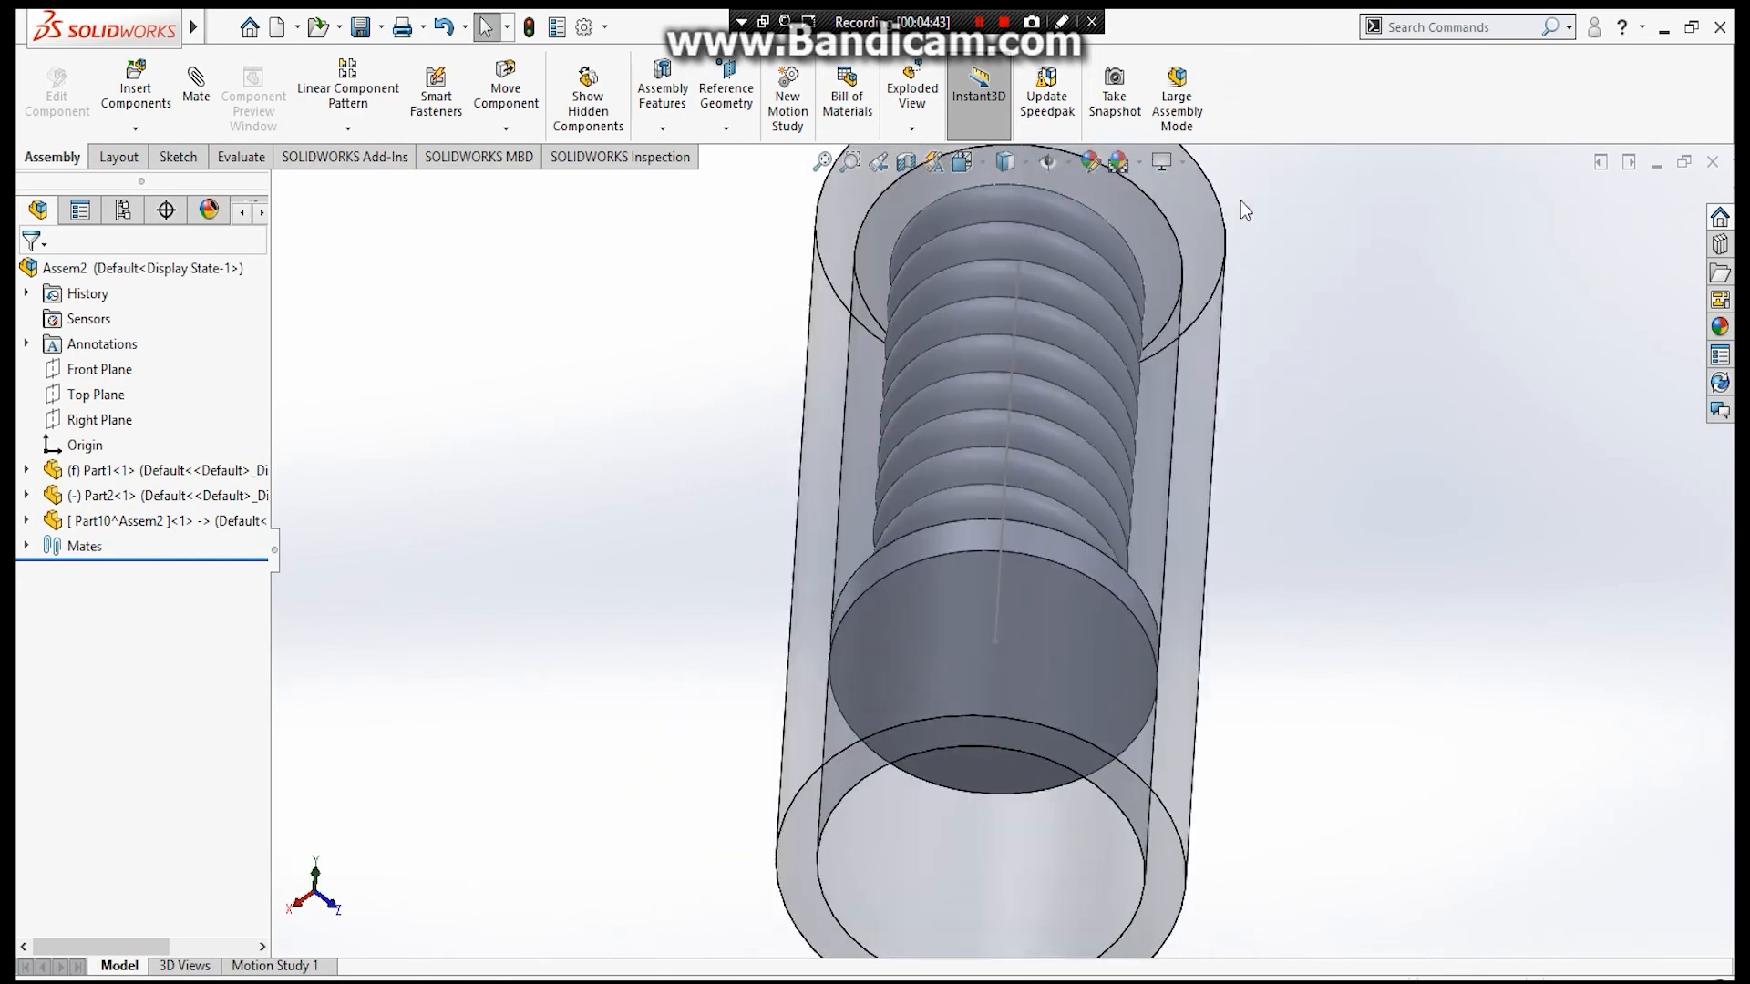
{"action": "middle_click_drag", "start_coordinate": [996, 889], "coordinate": [976, 738]}
Slide the disc outward and back inward inside the transparent cylinder, rebuilding the assembly after each move.
{"action": "left_click", "coordinate": [957, 770]}
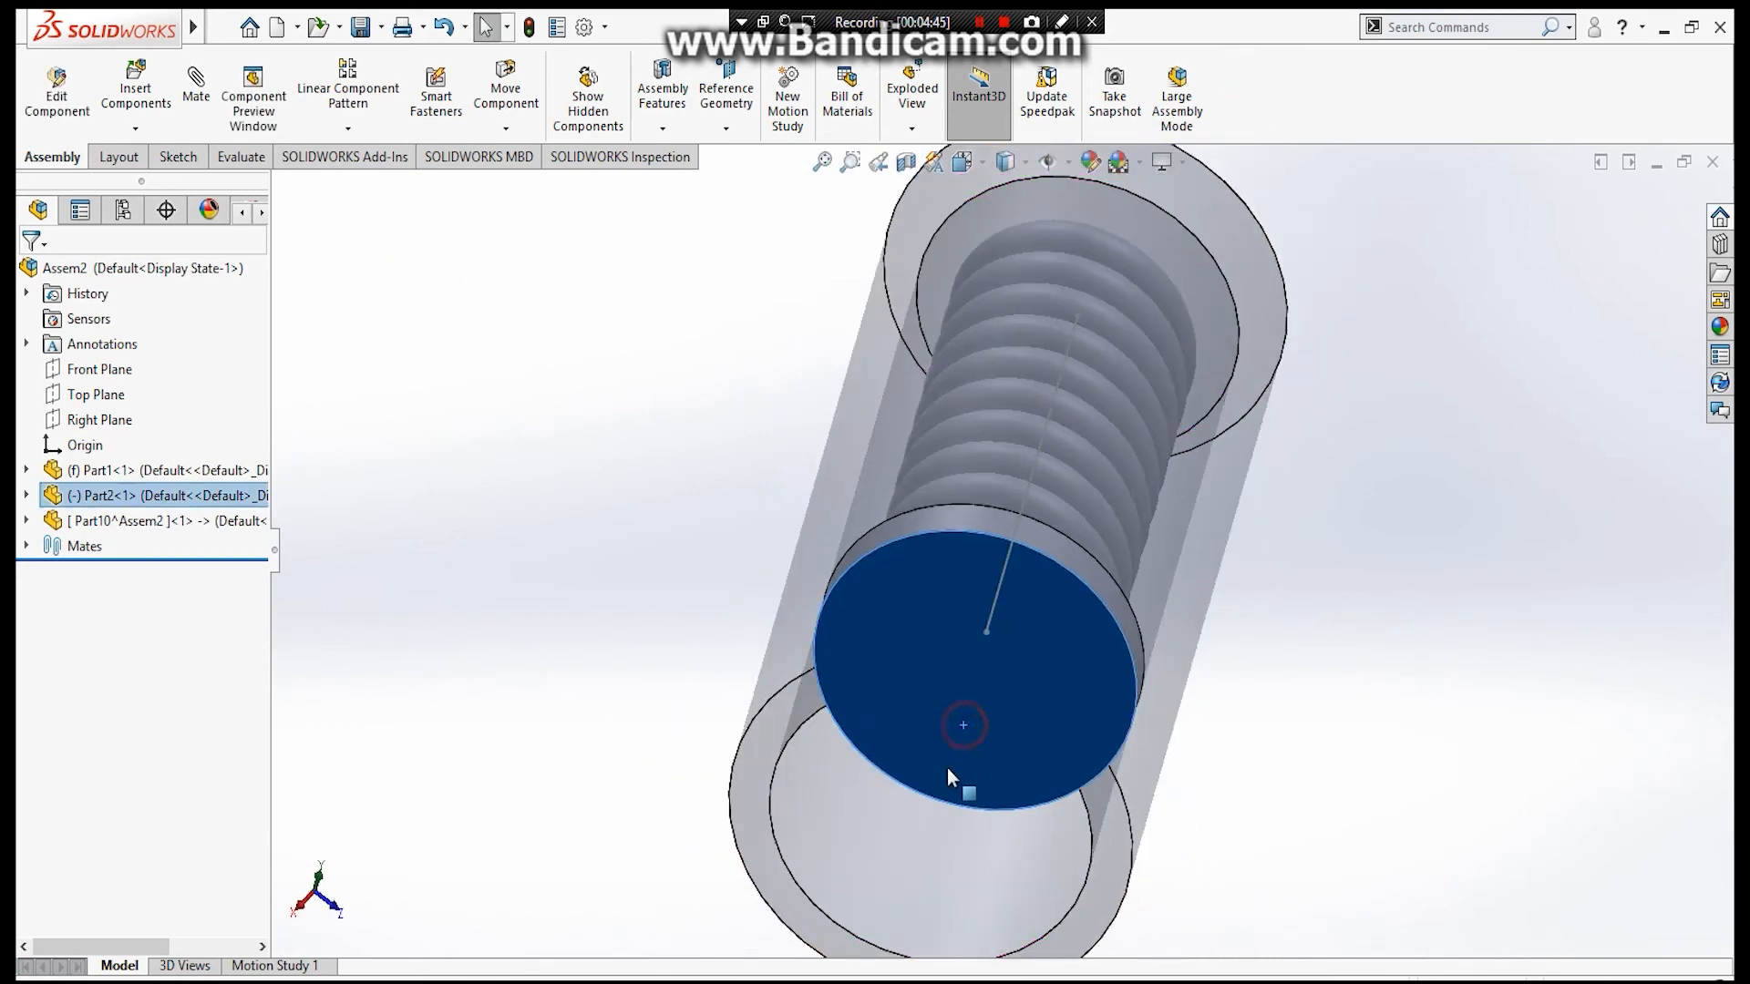
{"action": "left_click_drag", "start_coordinate": [936, 820], "coordinate": [602, 518]}
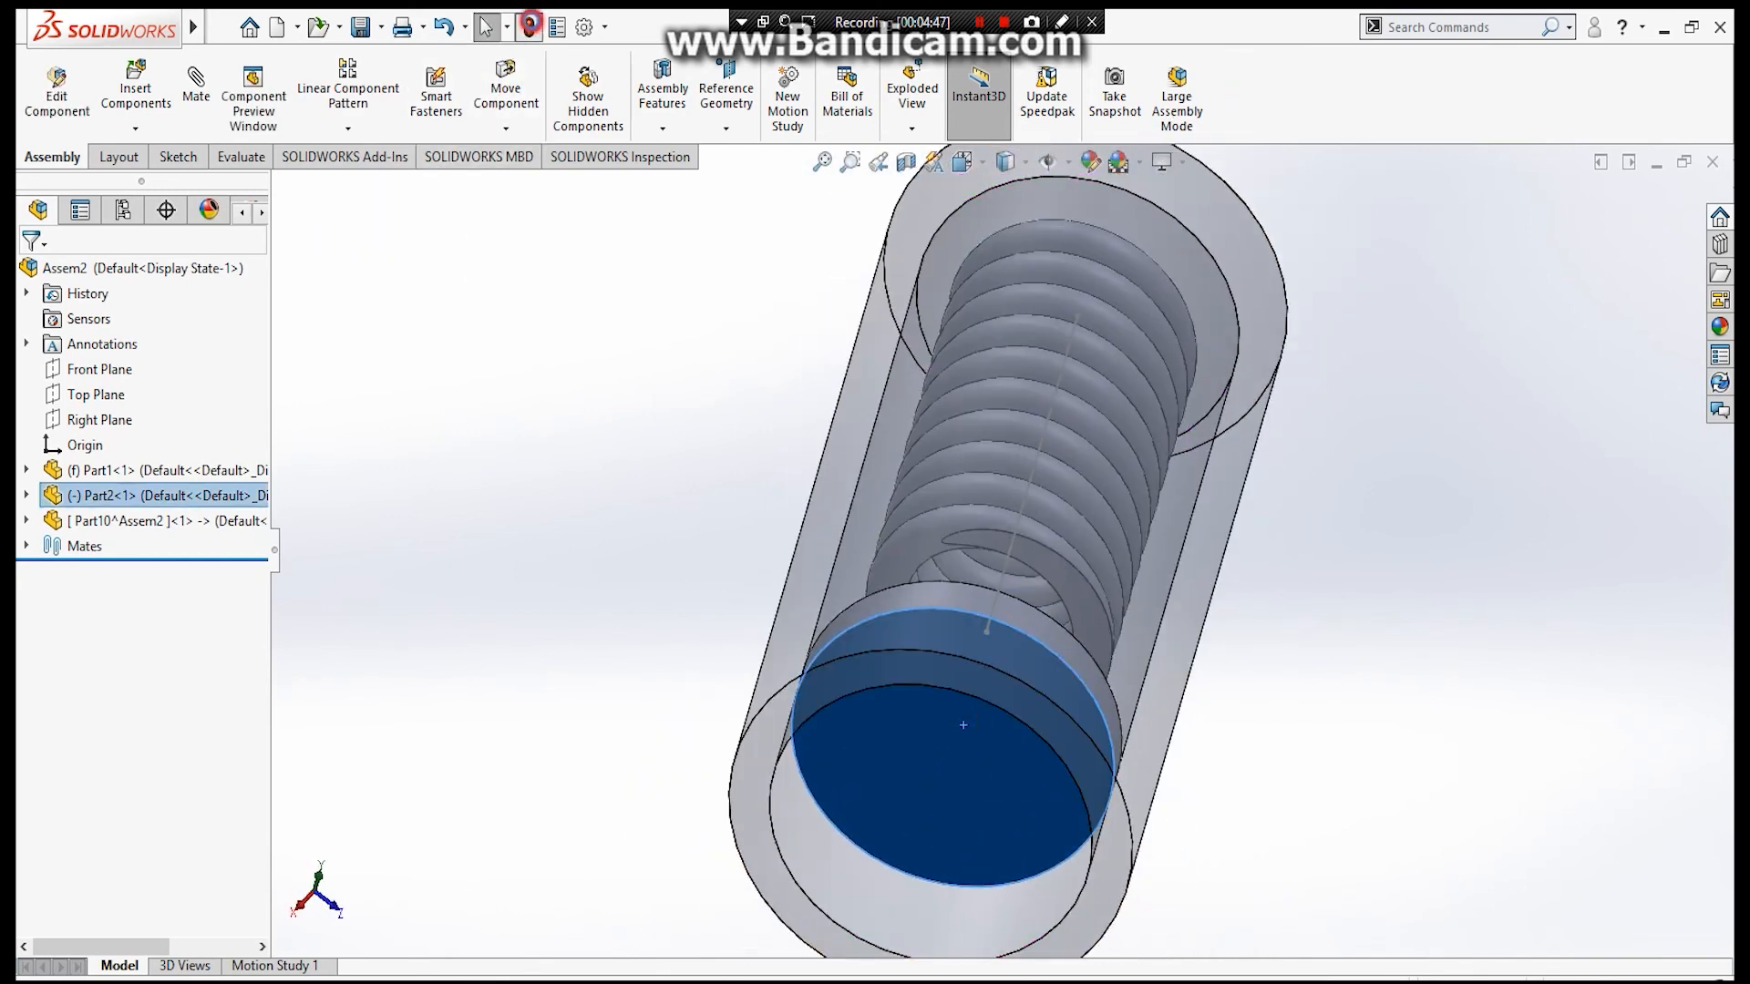
{"action": "middle_click_drag", "start_coordinate": [493, 320], "coordinate": [907, 626]}
{"action": "scroll", "coordinate": [490, 664], "scroll_direction": "up", "scroll_amount": 3}
{"action": "left_click_drag", "start_coordinate": [975, 583], "coordinate": [1007, 542]}
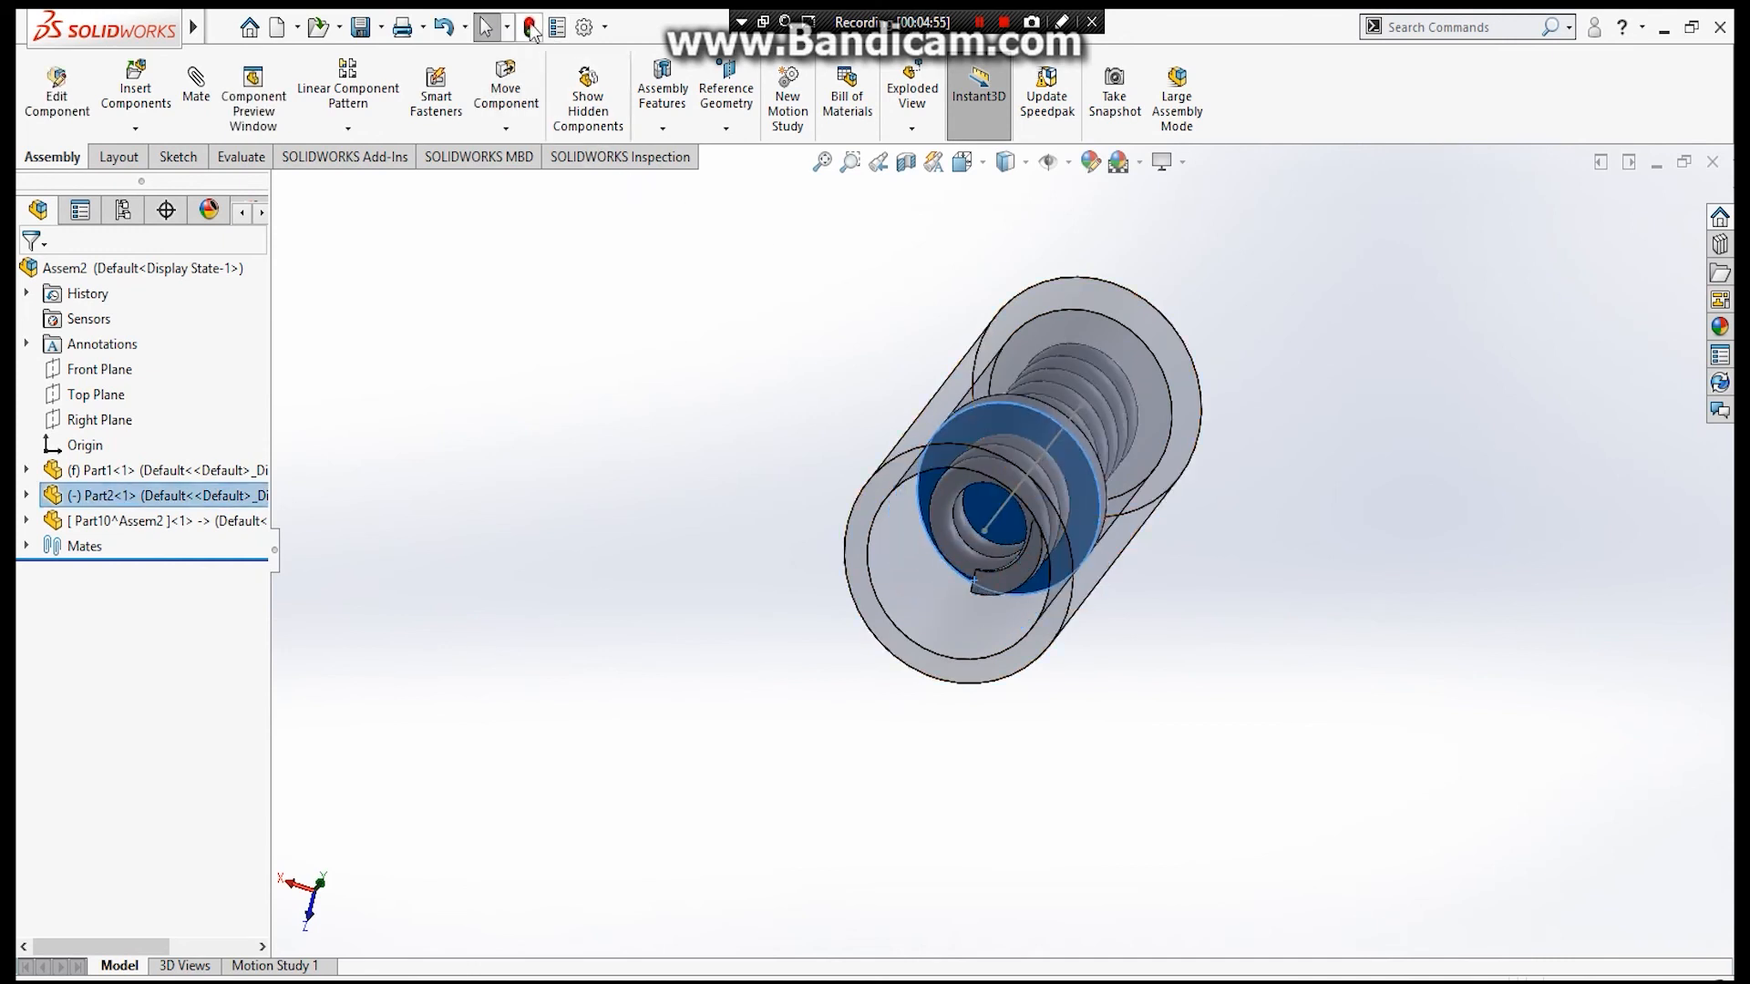
{"action": "middle_click_drag", "start_coordinate": [554, 410], "coordinate": [314, 453]}
{"action": "scroll", "coordinate": [1199, 320], "scroll_direction": "down", "scroll_amount": 3}
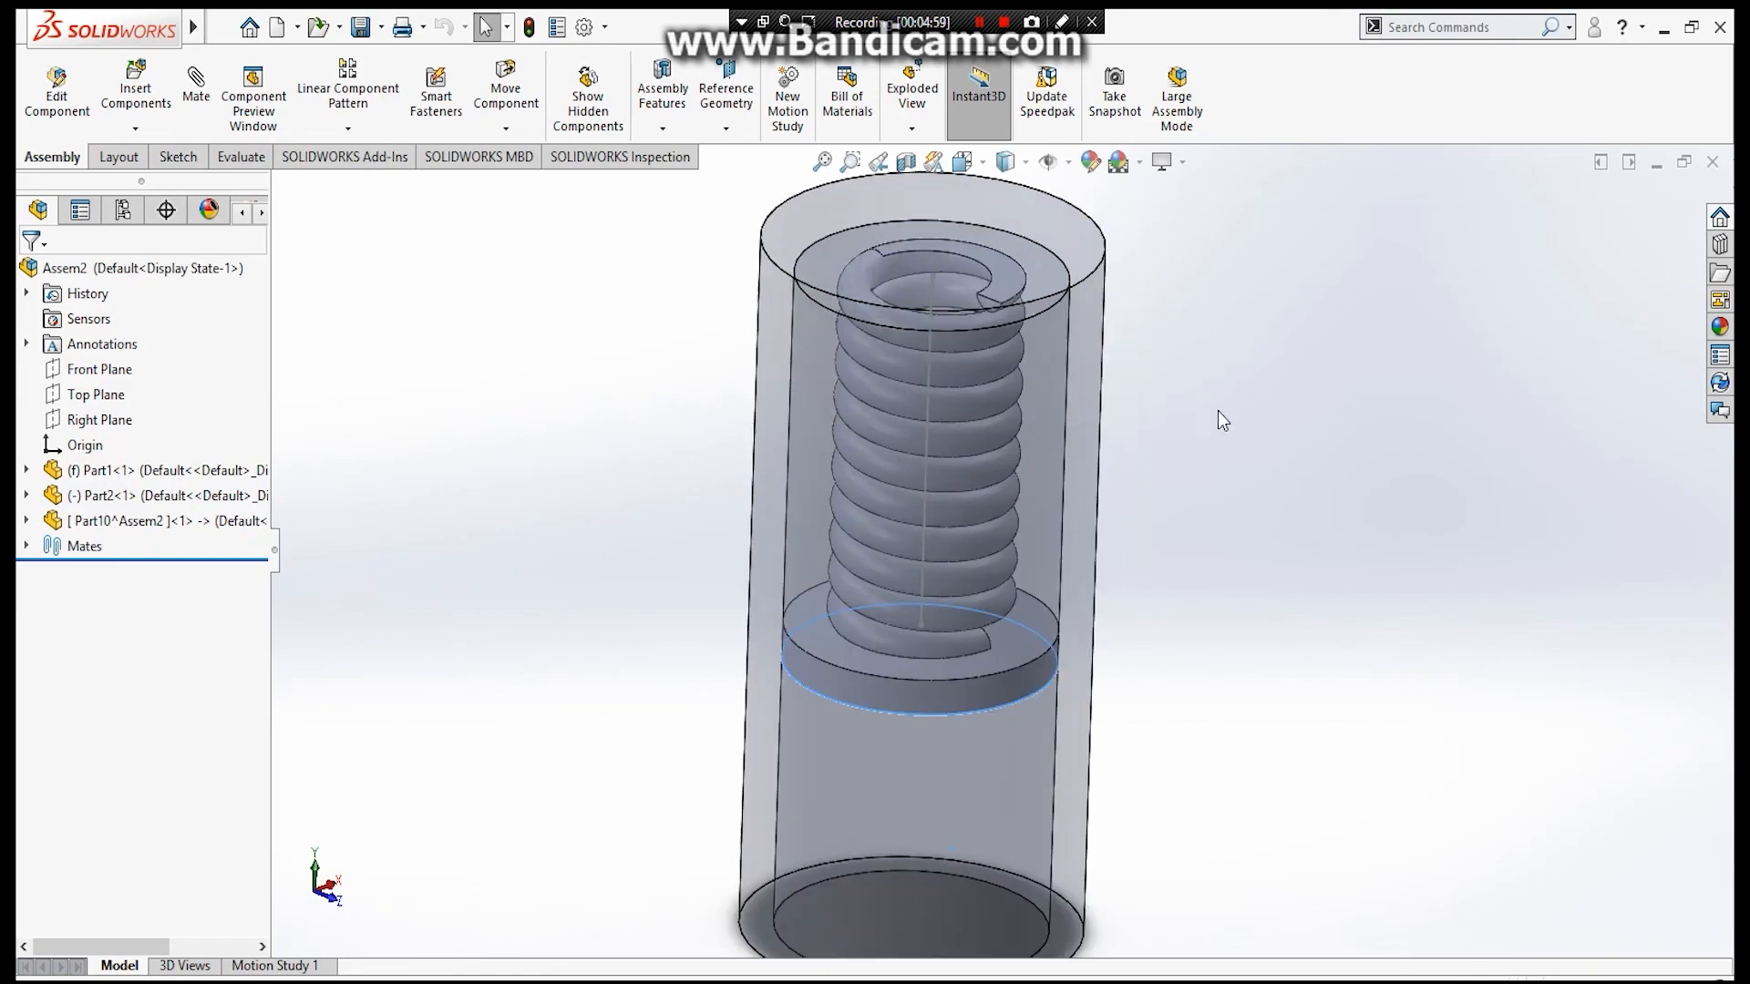